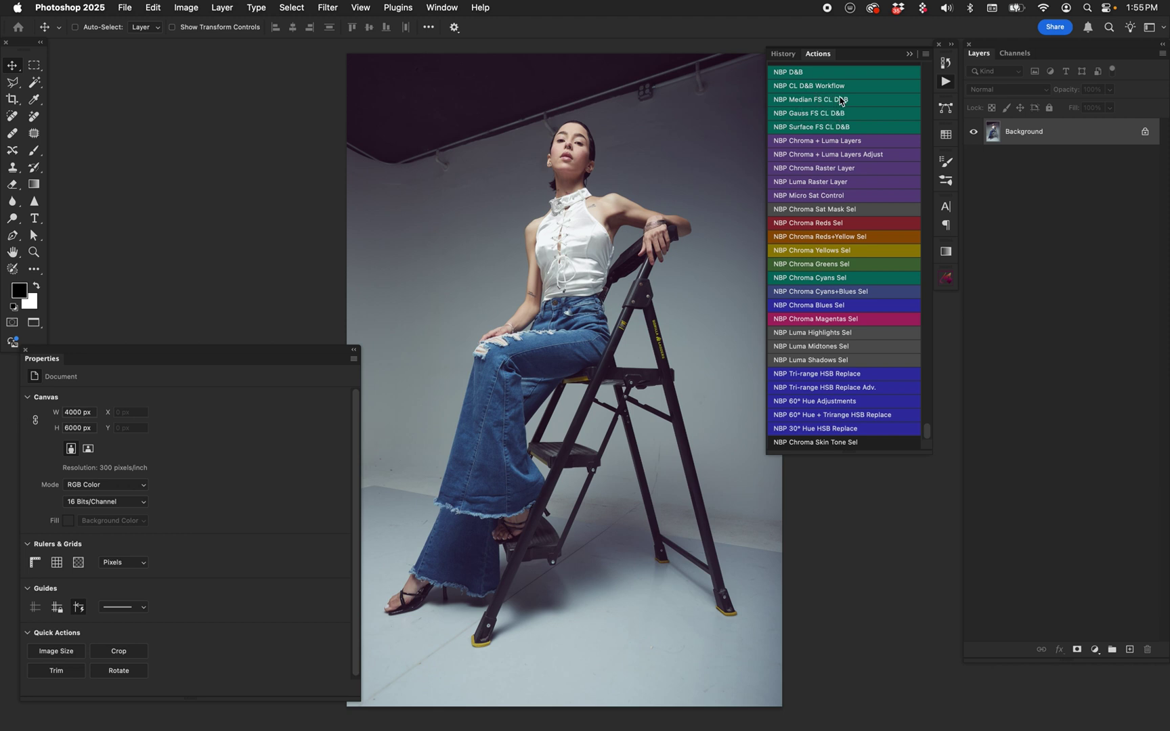
Run the NBP Median FS CL D&B action from the Background with a 10-pixel Median radius
{"action": "left_click", "coordinate": [865, 102]}
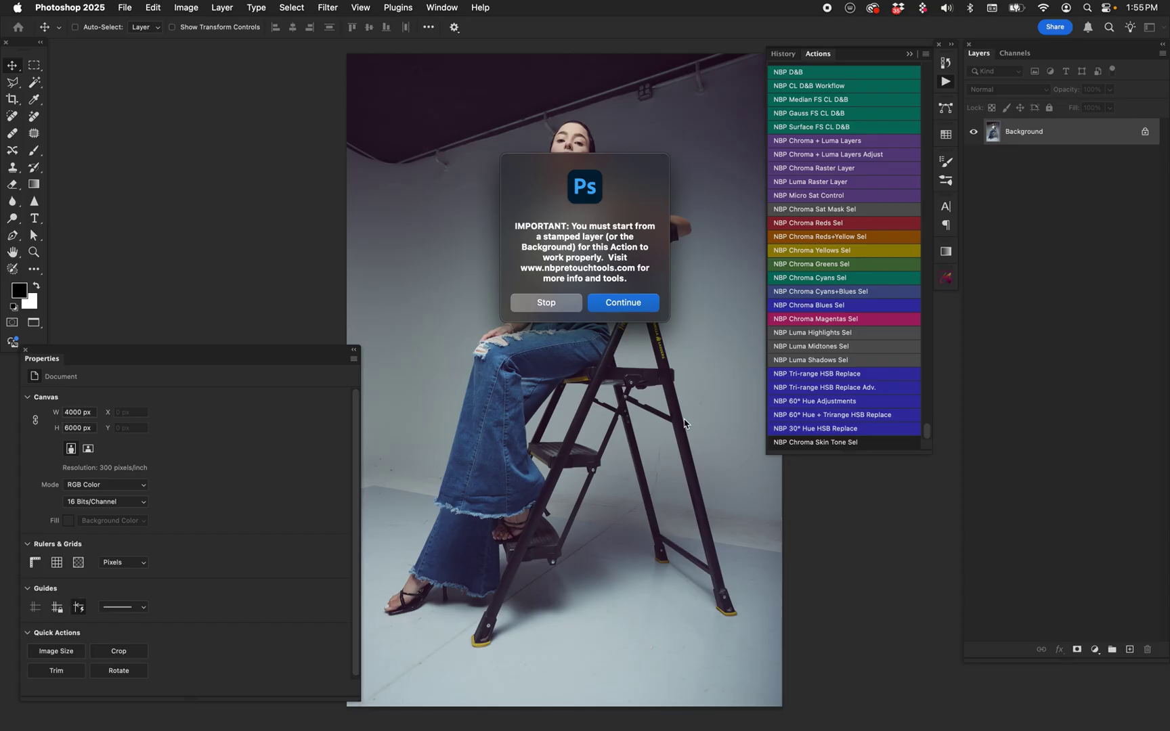
{"action": "key", "text": "Return"}
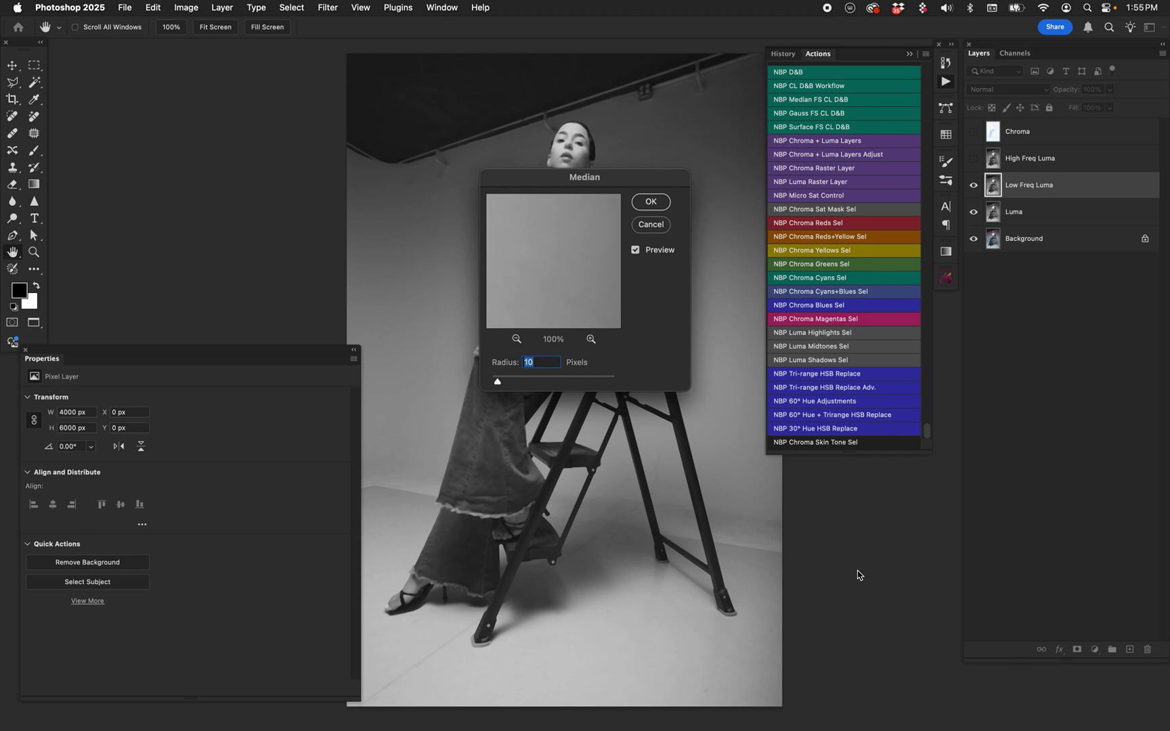
{"action": "left_click", "coordinate": [651, 202]}
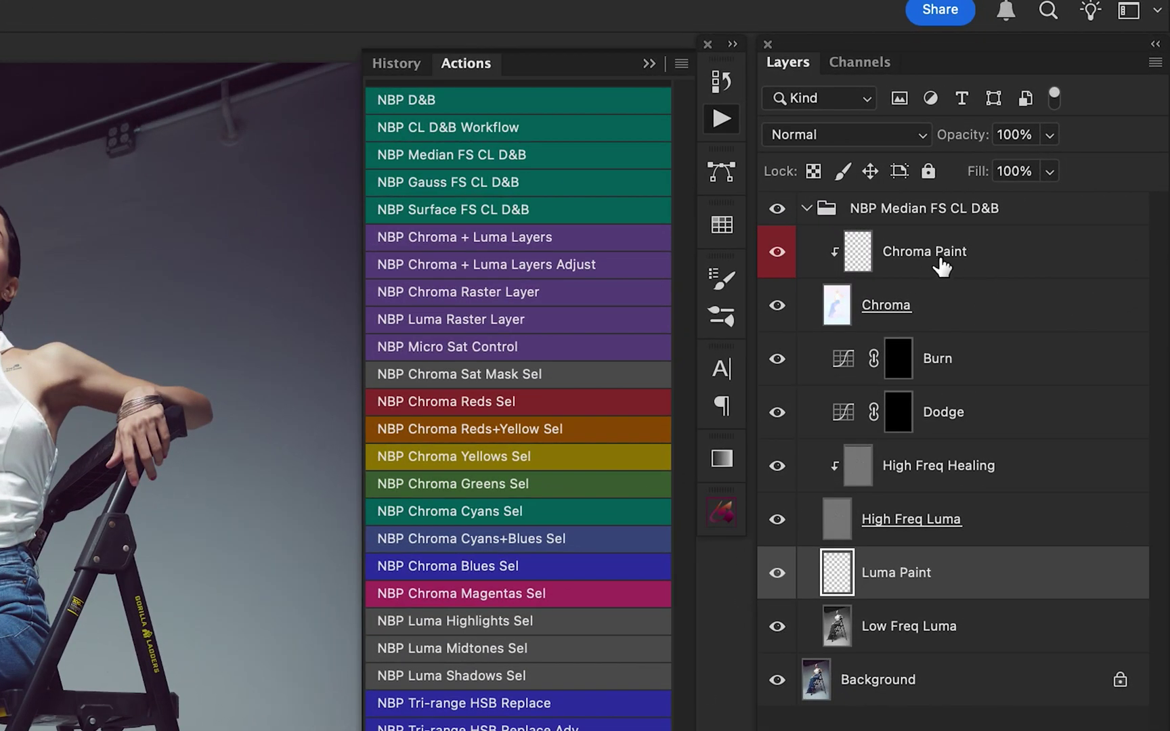
Select the NBP Median FS CL D&B group and expand it to inspect its layers
{"action": "left_click", "coordinate": [948, 266]}
{"action": "left_click", "coordinate": [907, 211]}
{"action": "left_click", "coordinate": [807, 208]}
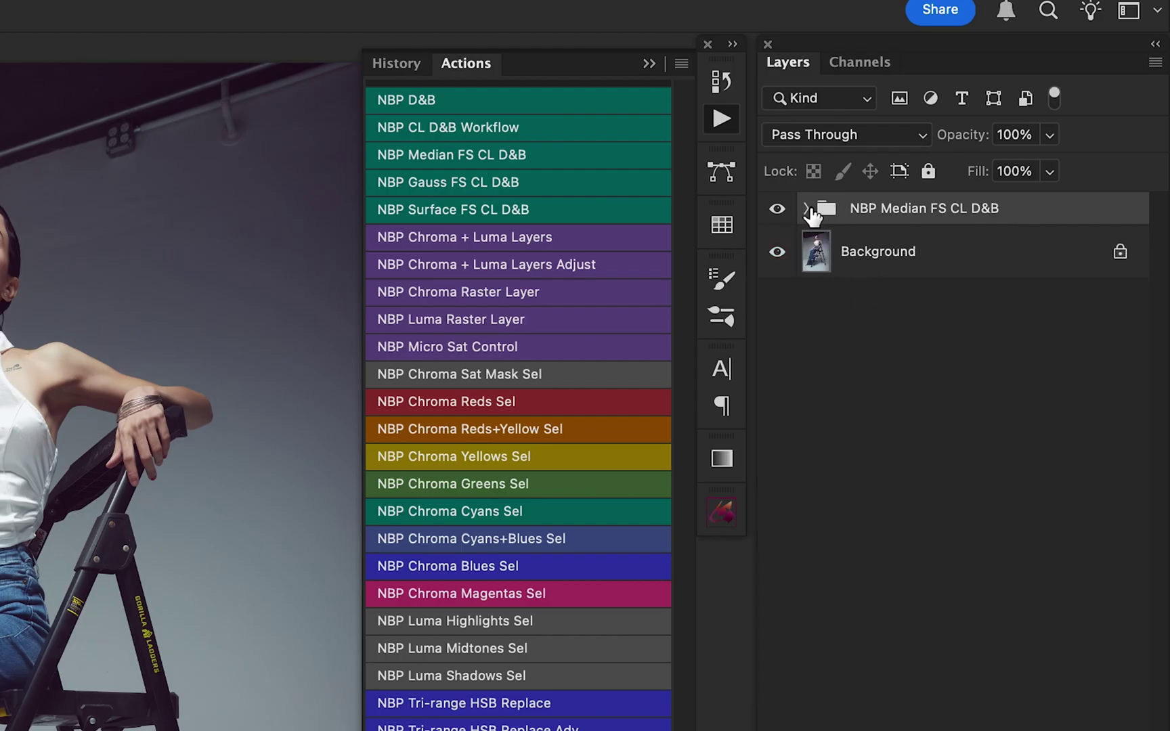
{"action": "left_click", "coordinate": [806, 208]}
{"action": "left_click", "coordinate": [807, 208]}
{"action": "left_click", "coordinate": [806, 209]}
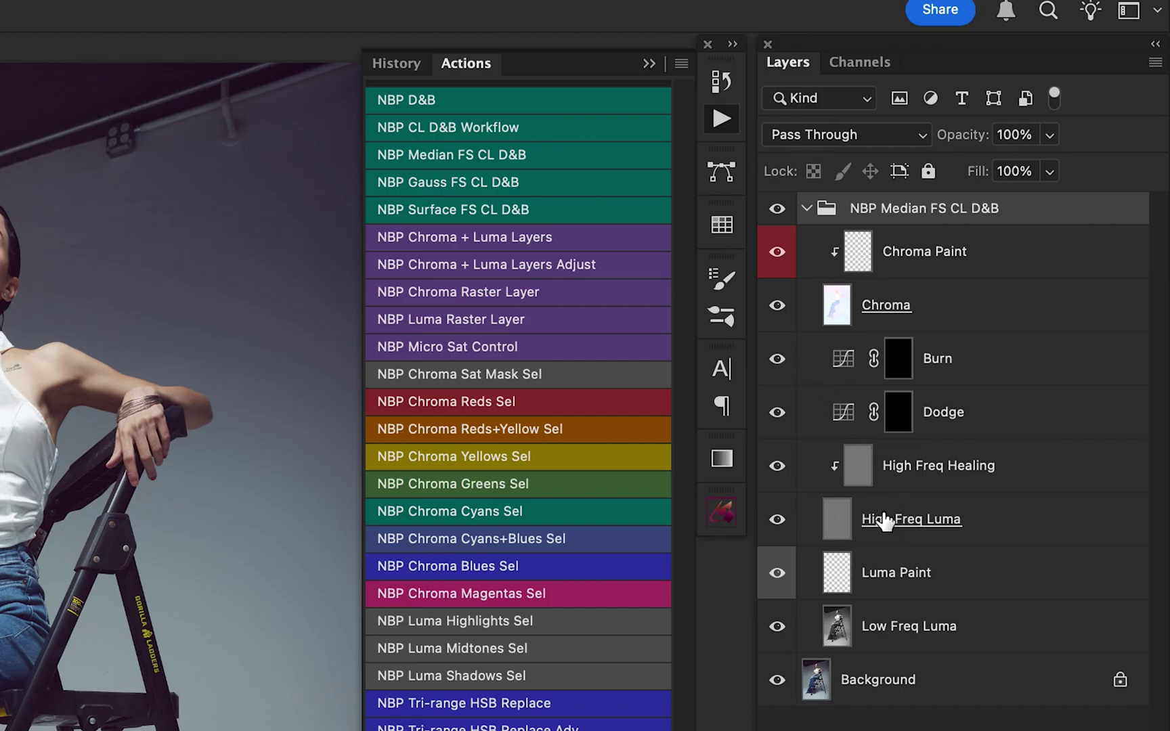
Close the Actions list and briefly toggle the Chroma layer off and on
{"action": "left_click", "coordinate": [467, 64]}
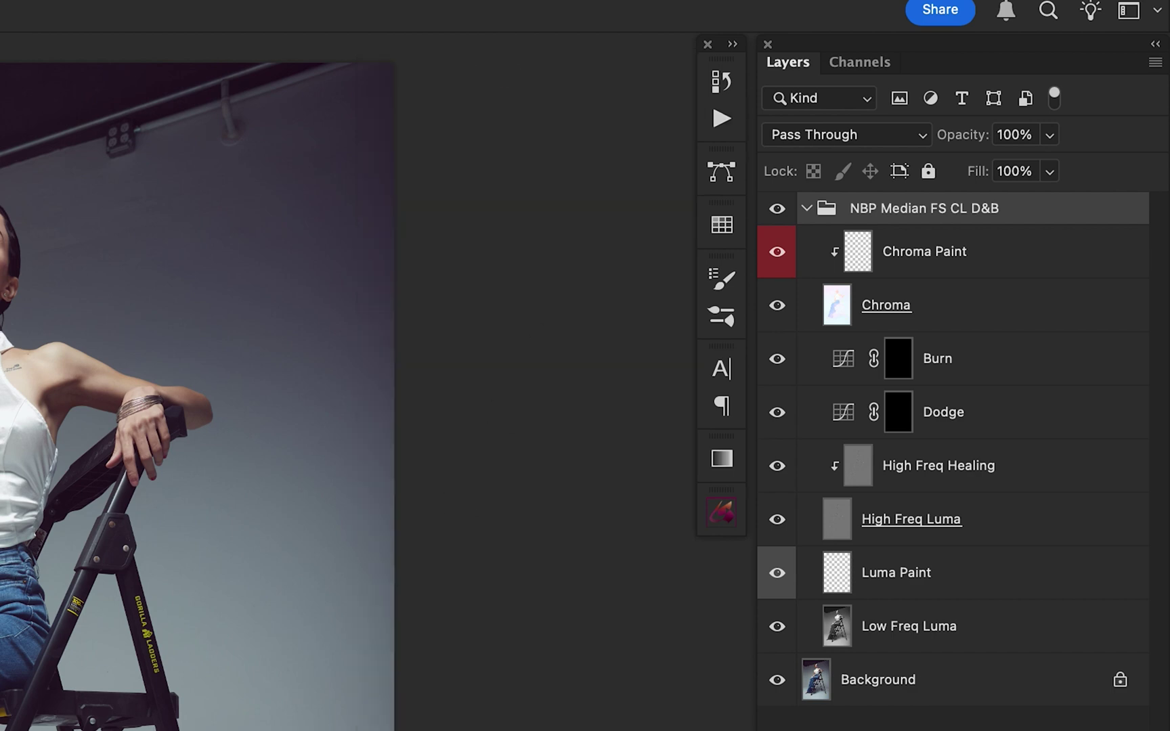
{"action": "scroll", "coordinate": [118, 509], "scroll_direction": "left", "scroll_amount": 5}
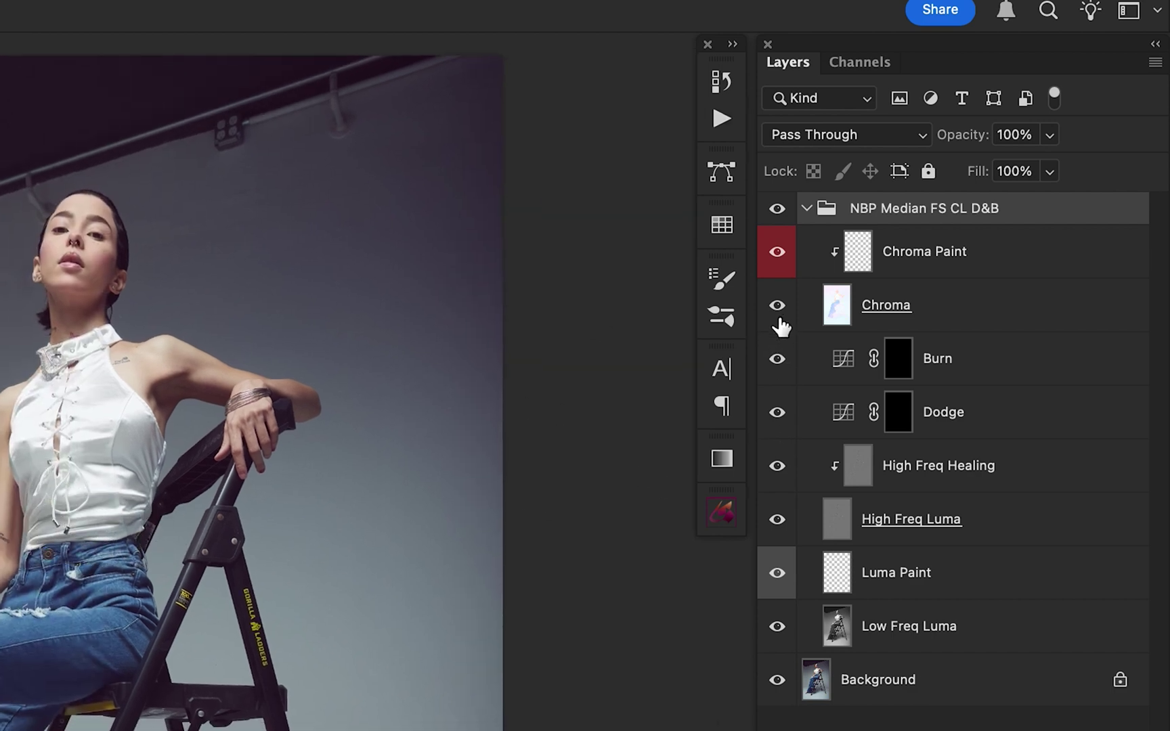
{"action": "left_click", "coordinate": [777, 306]}
{"action": "left_click", "coordinate": [777, 306]}
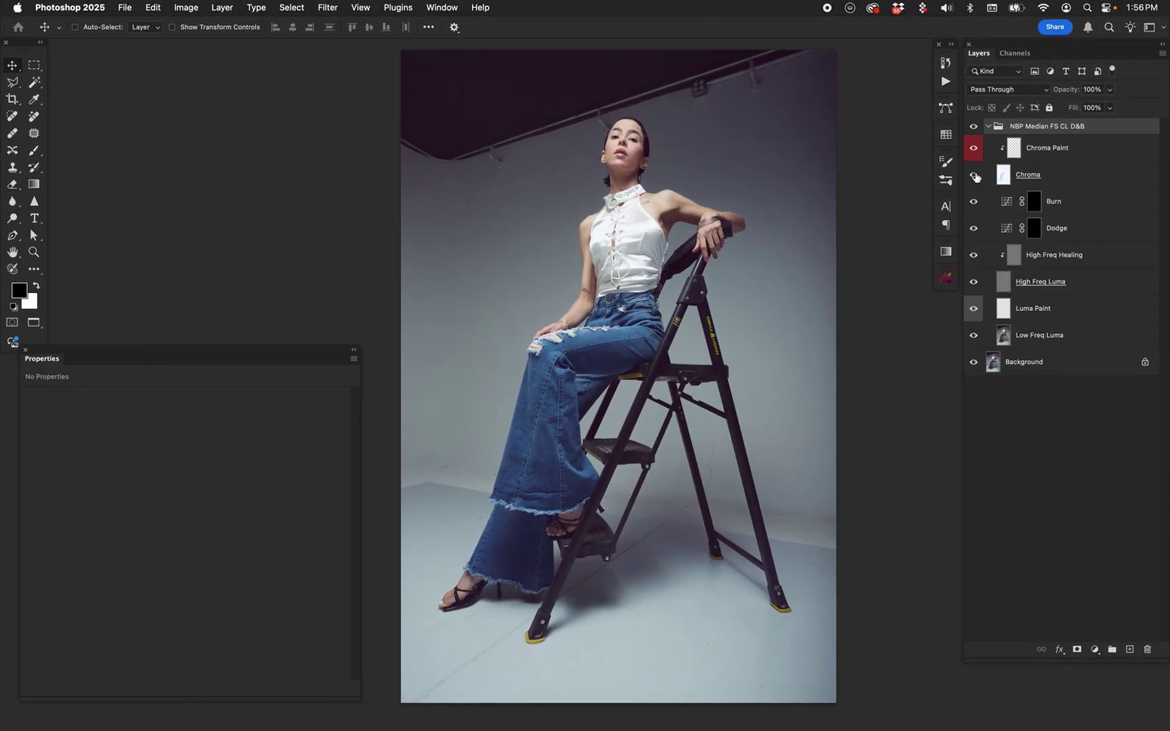
Solo the Chroma layer to inspect it, restore all layers, then hide Chroma for greyscale
{"action": "left_click", "coordinate": [959, 184], "text": "alt"}
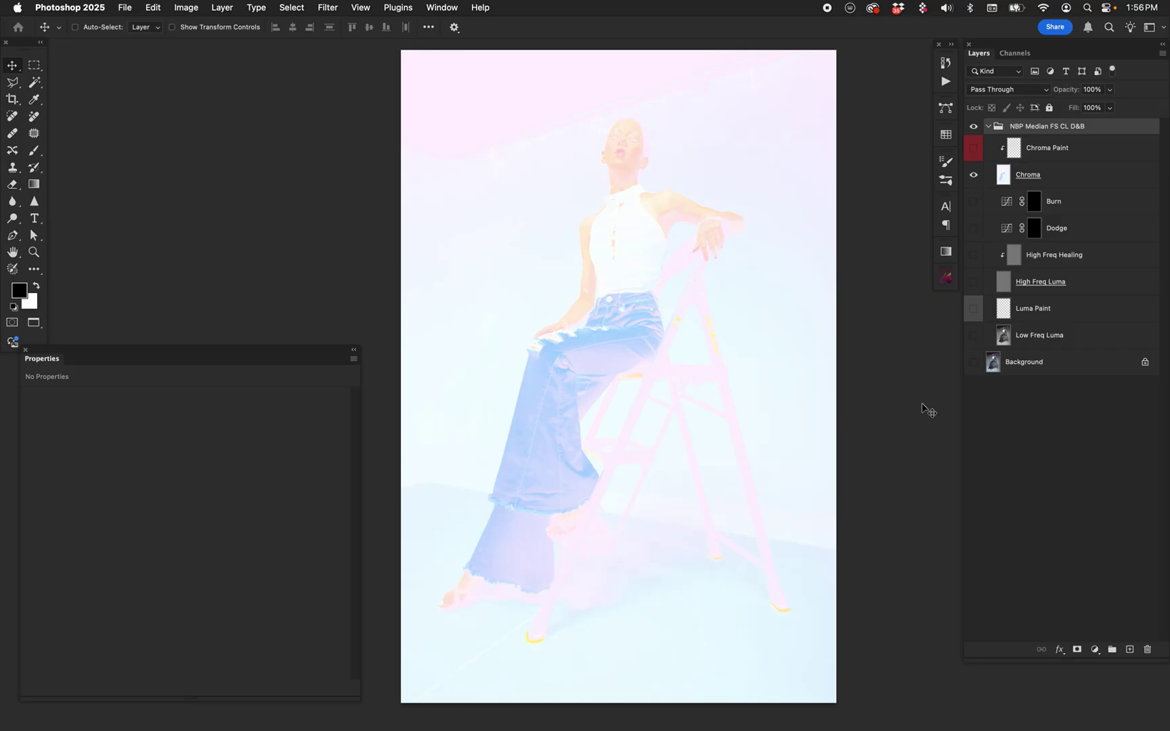
{"action": "left_click", "coordinate": [973, 175], "text": "alt"}
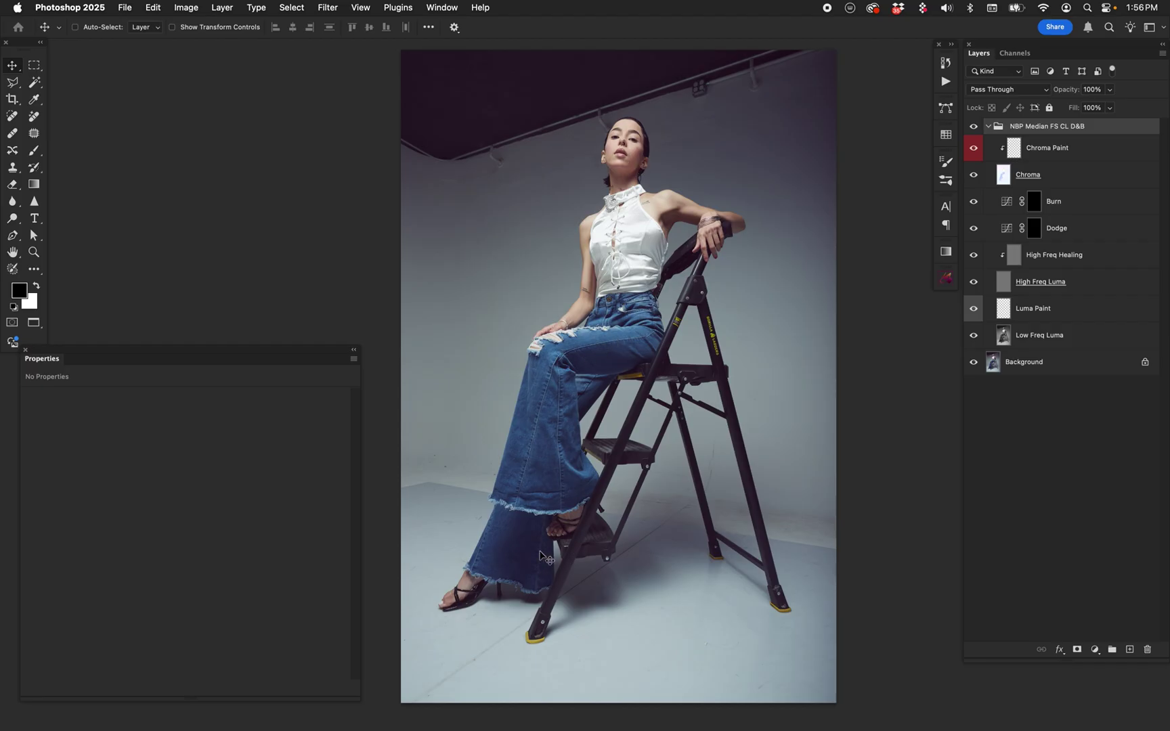
{"action": "left_click", "coordinate": [974, 174], "text": "alt"}
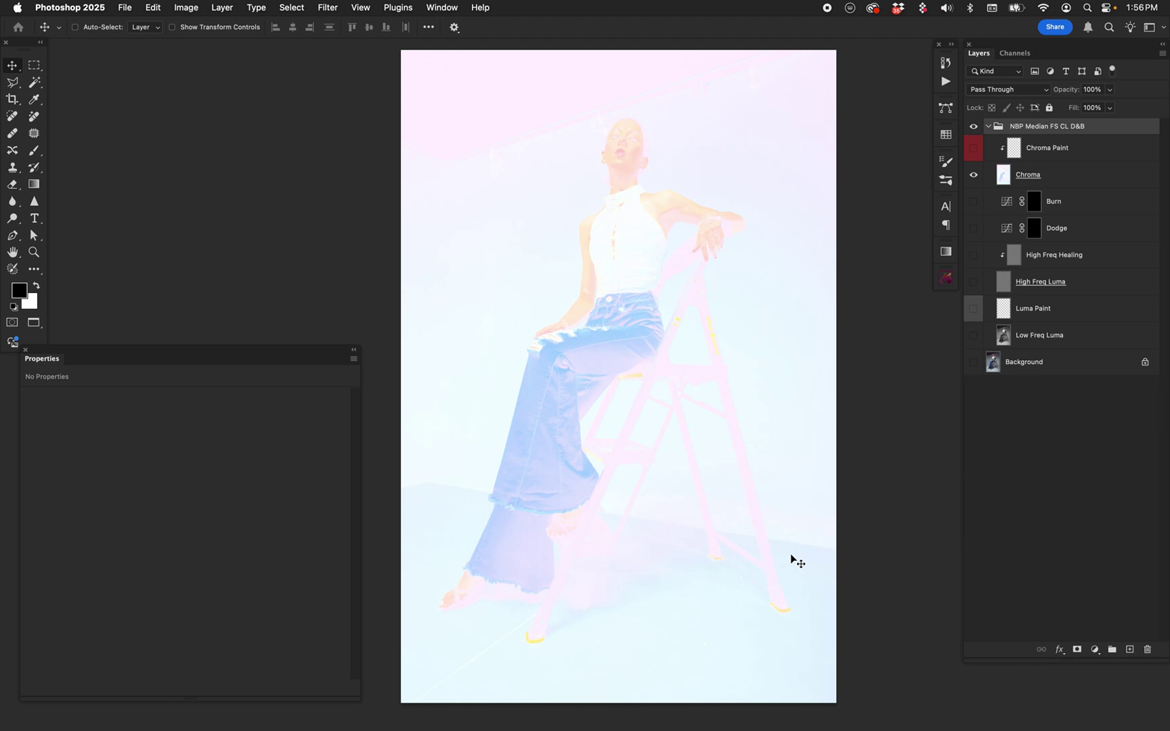
{"action": "left_click", "coordinate": [974, 176], "text": "alt"}
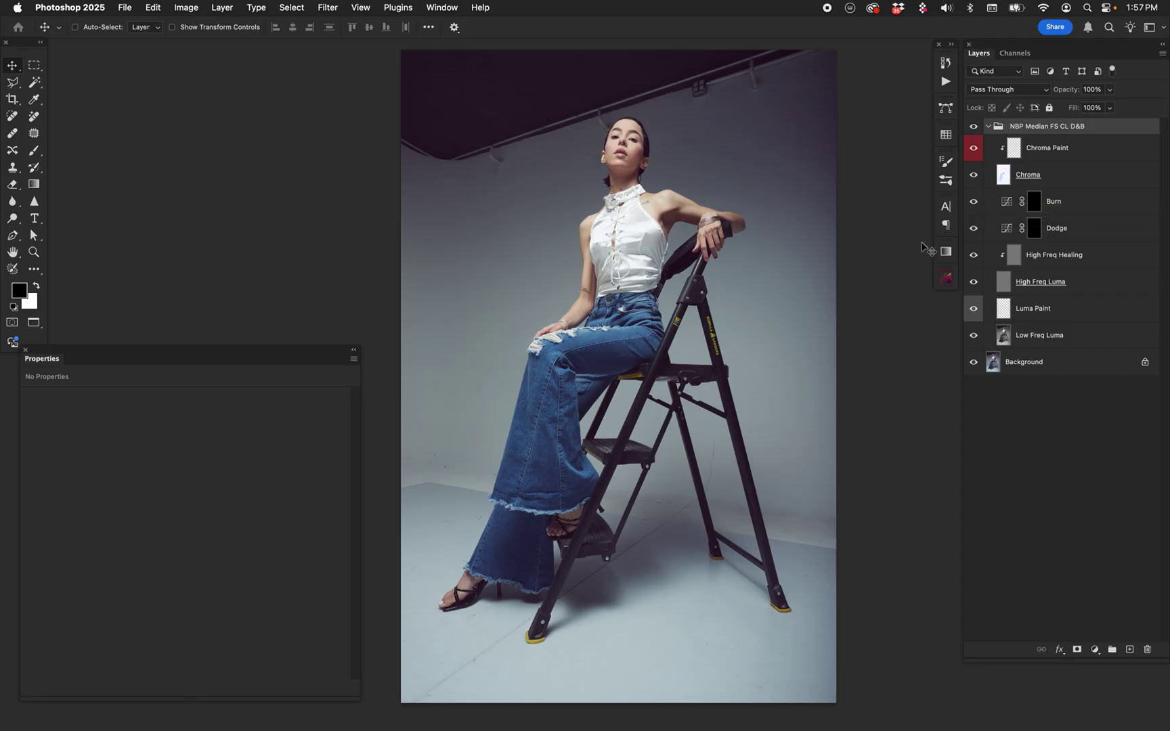
{"action": "left_click", "coordinate": [973, 176]}
{"action": "left_click", "coordinate": [1030, 336]}
{"action": "key", "text": "alt+bracketright"}
{"action": "key", "text": "alt+bracketright"}
{"action": "key", "text": "alt+bracketright"}
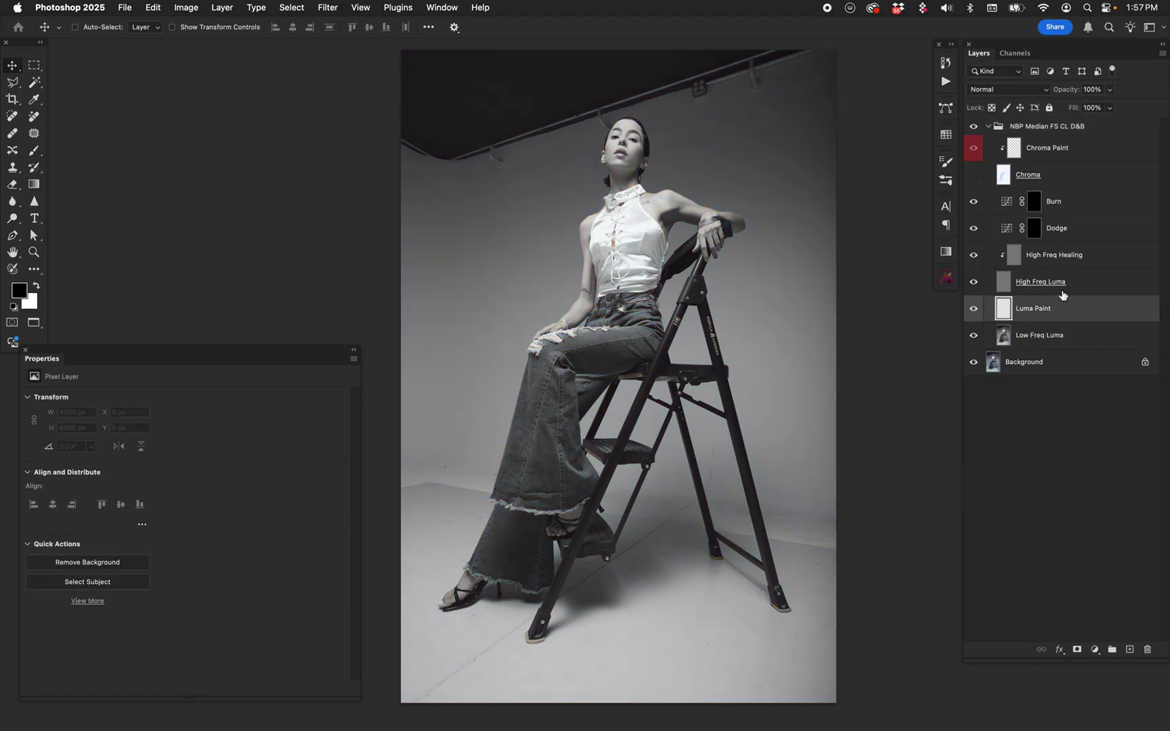
{"action": "left_click", "coordinate": [1091, 230]}
{"action": "key", "text": "alt+bracketright"}
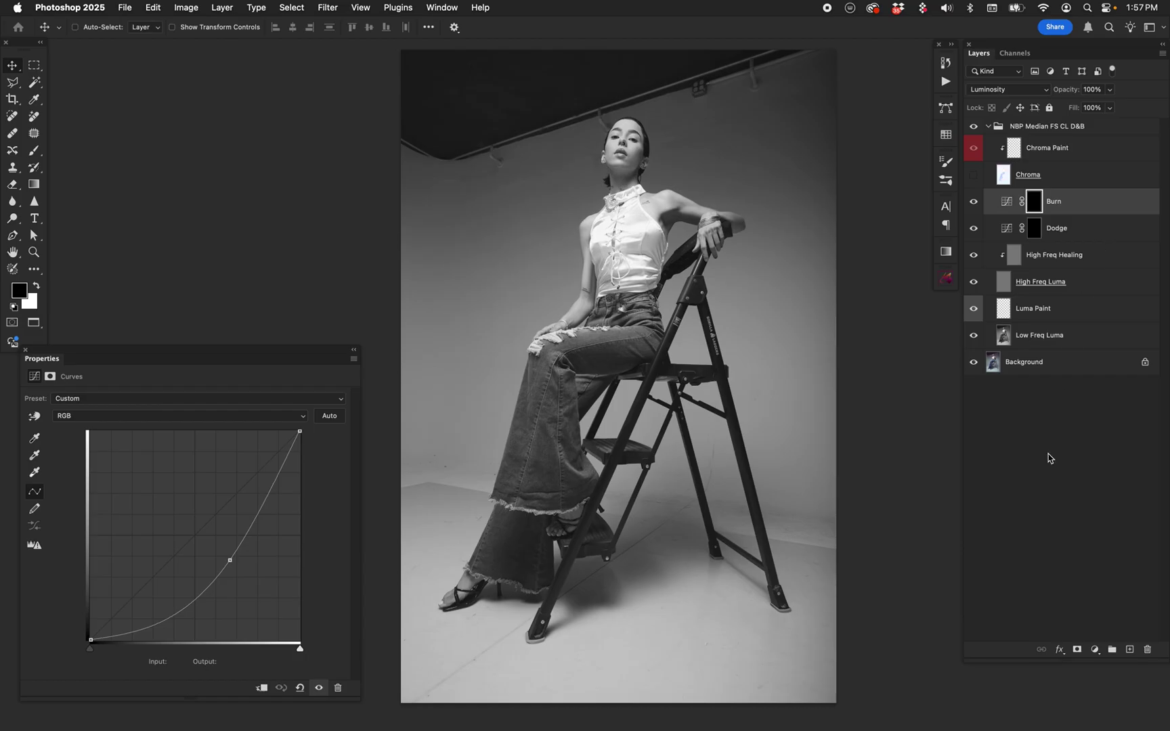
{"action": "left_click", "coordinate": [1079, 142]}
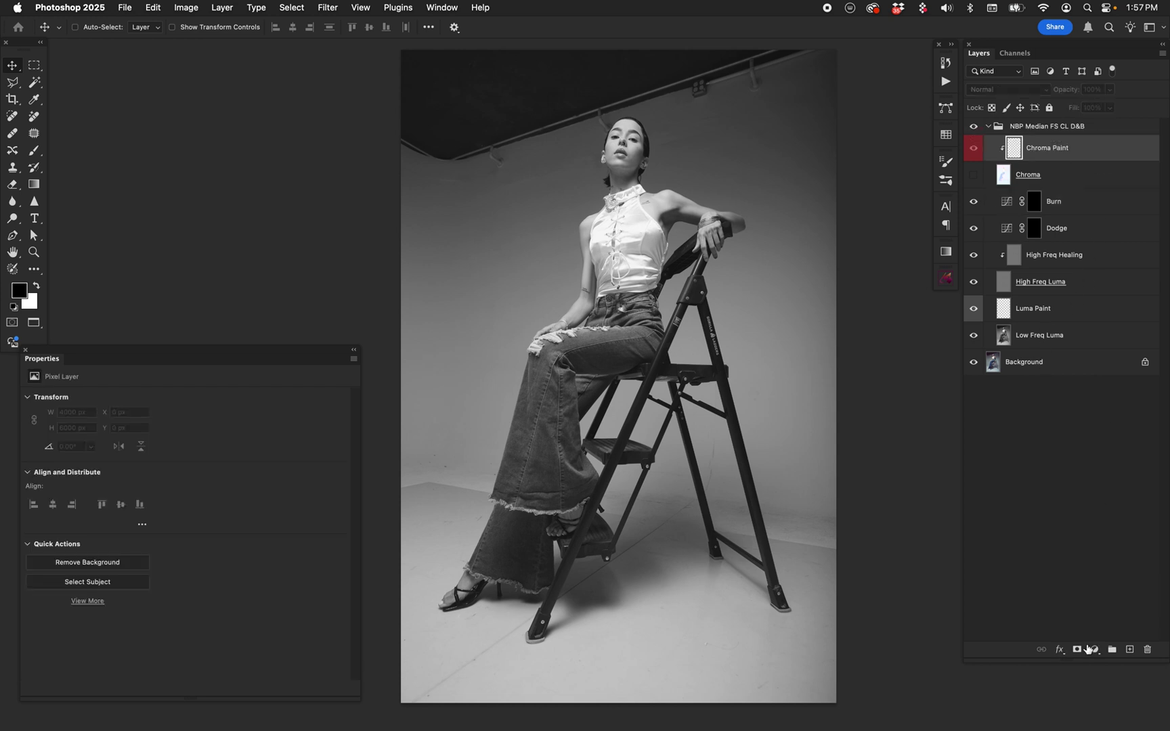
{"action": "left_click", "coordinate": [1088, 647]}
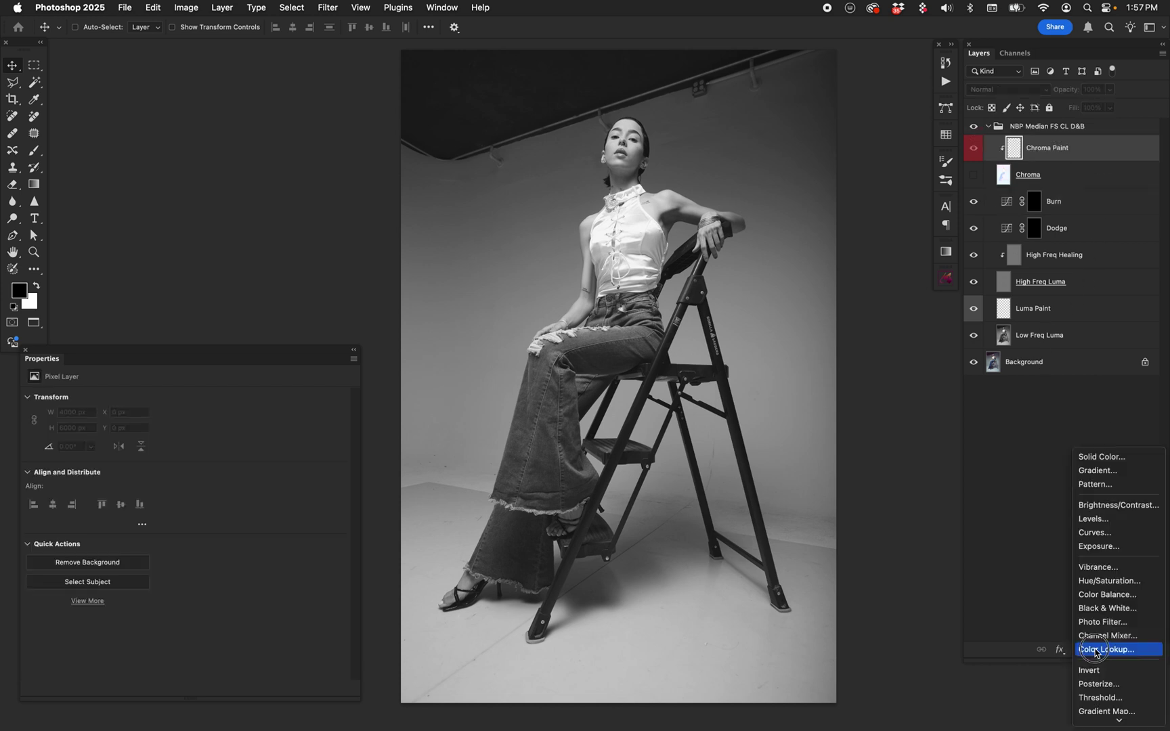
{"action": "left_click", "coordinate": [1043, 493]}
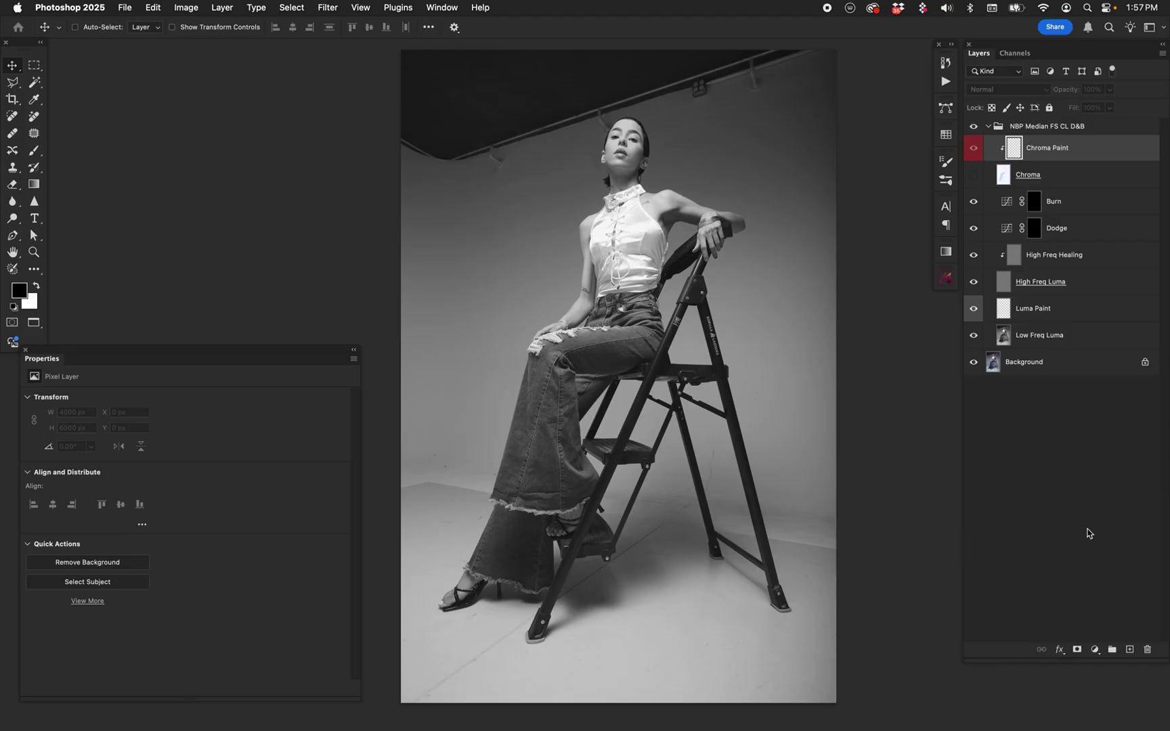
{"action": "left_click", "coordinate": [1018, 181]}
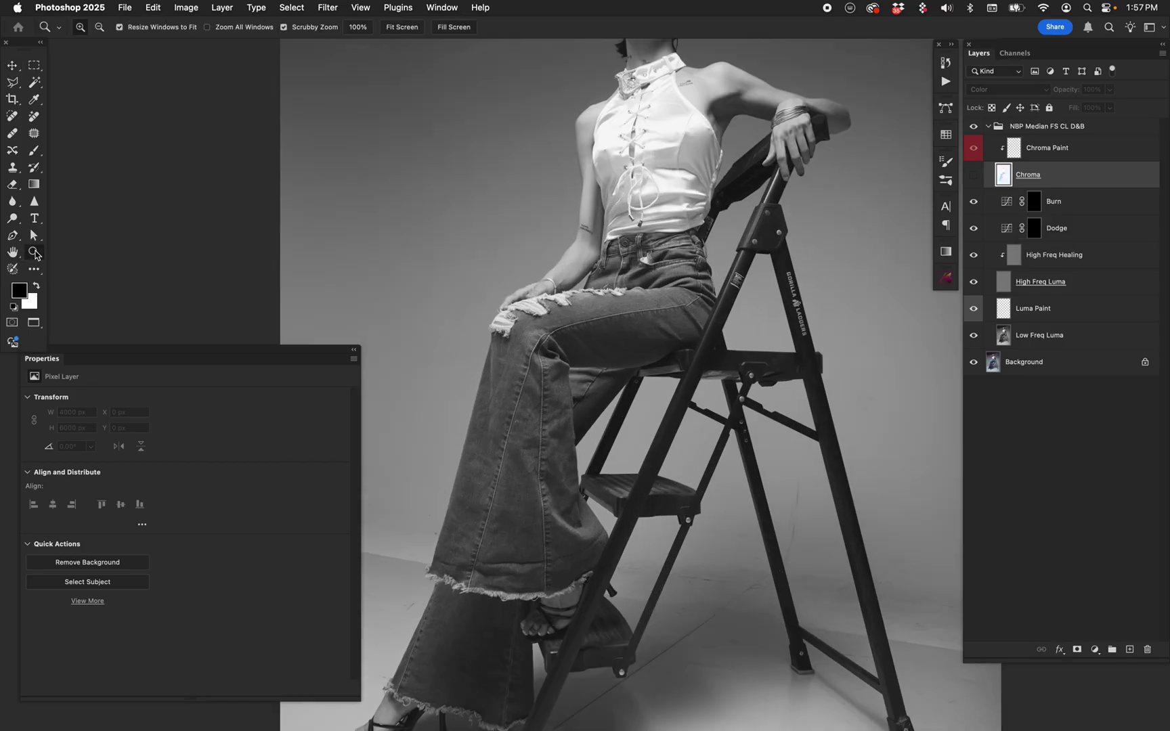
Zoom in on the jeans and ladder, turn Chroma back on, and pan around the hems and knee
{"action": "left_click", "coordinate": [34, 252]}
{"action": "left_click", "coordinate": [593, 379]}
{"action": "left_click_drag", "start_coordinate": [531, 557], "coordinate": [657, 319]}
{"action": "left_click", "coordinate": [974, 176]}
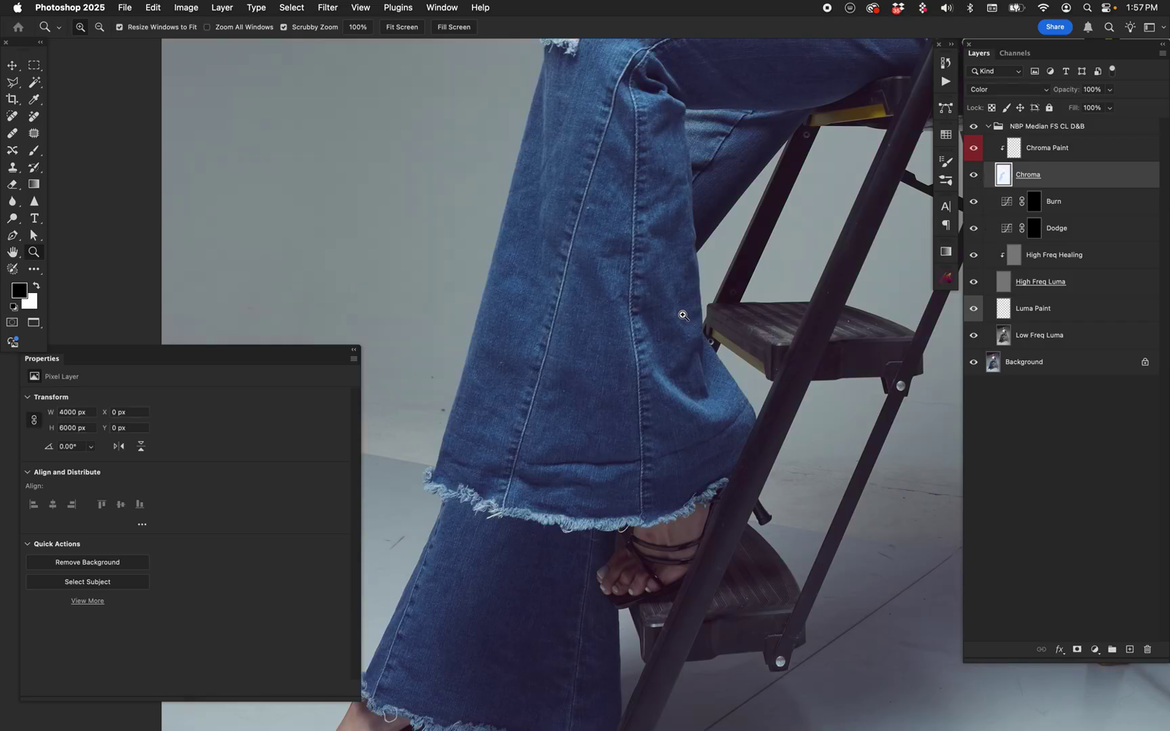
{"action": "left_click_drag", "start_coordinate": [675, 320], "coordinate": [673, 384]}
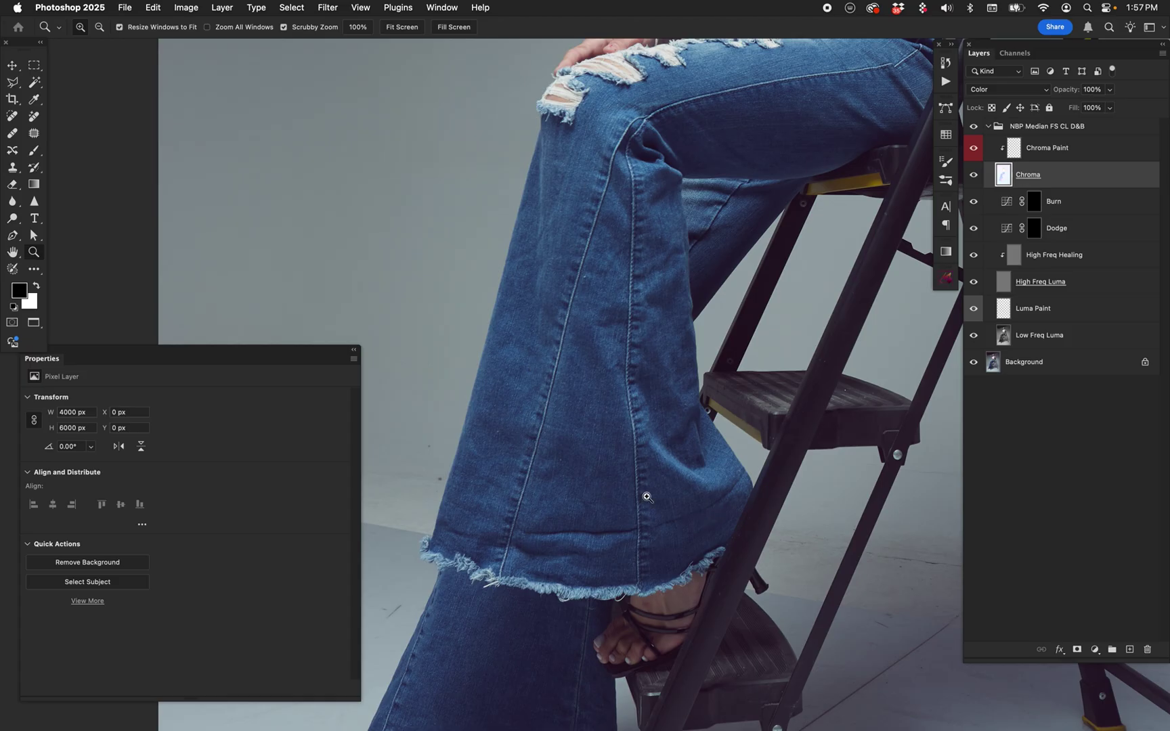
{"action": "left_click_drag", "start_coordinate": [662, 527], "coordinate": [766, 299]}
{"action": "left_click_drag", "start_coordinate": [755, 418], "coordinate": [635, 451]}
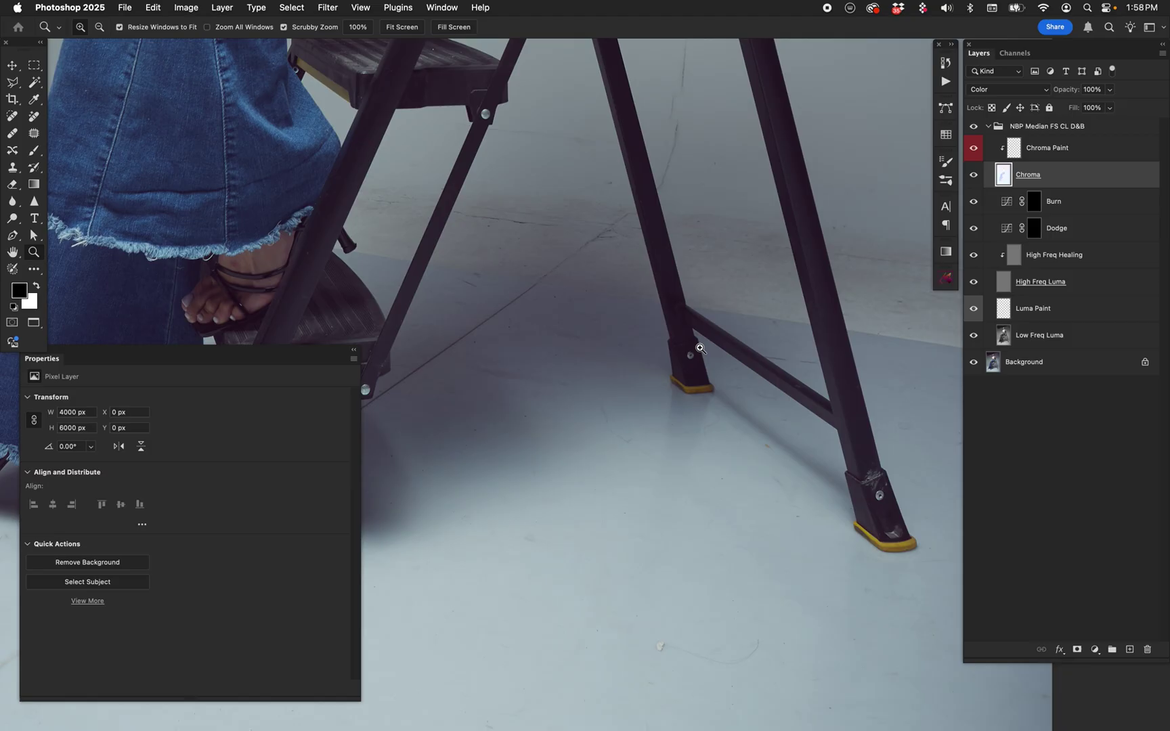
{"action": "left_click_drag", "start_coordinate": [496, 373], "coordinate": [742, 430]}
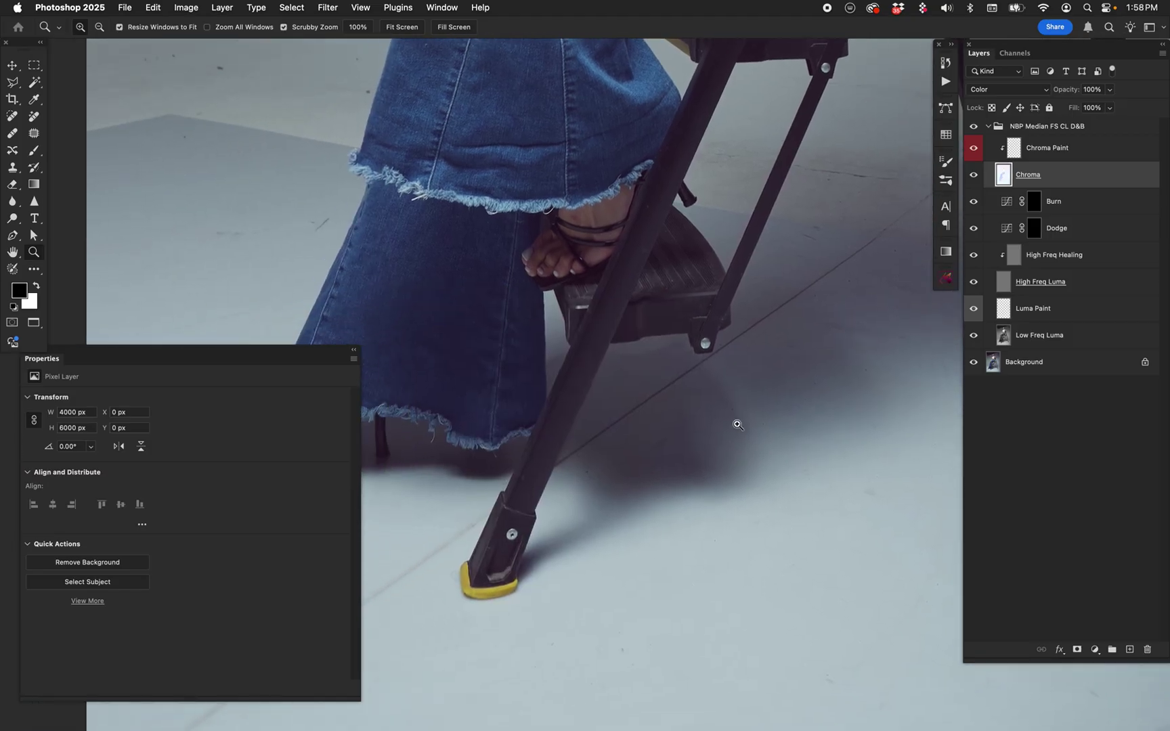
{"action": "left_click_drag", "start_coordinate": [753, 255], "coordinate": [755, 394]}
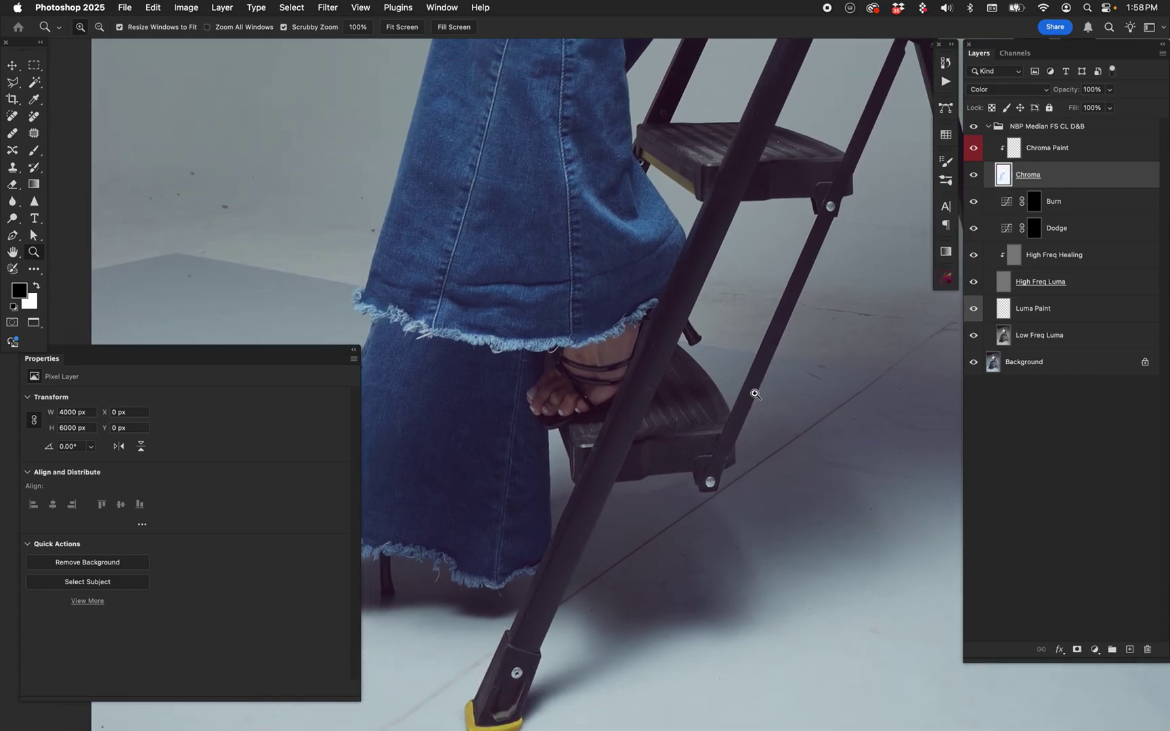
{"action": "left_click_drag", "start_coordinate": [656, 388], "coordinate": [700, 229]}
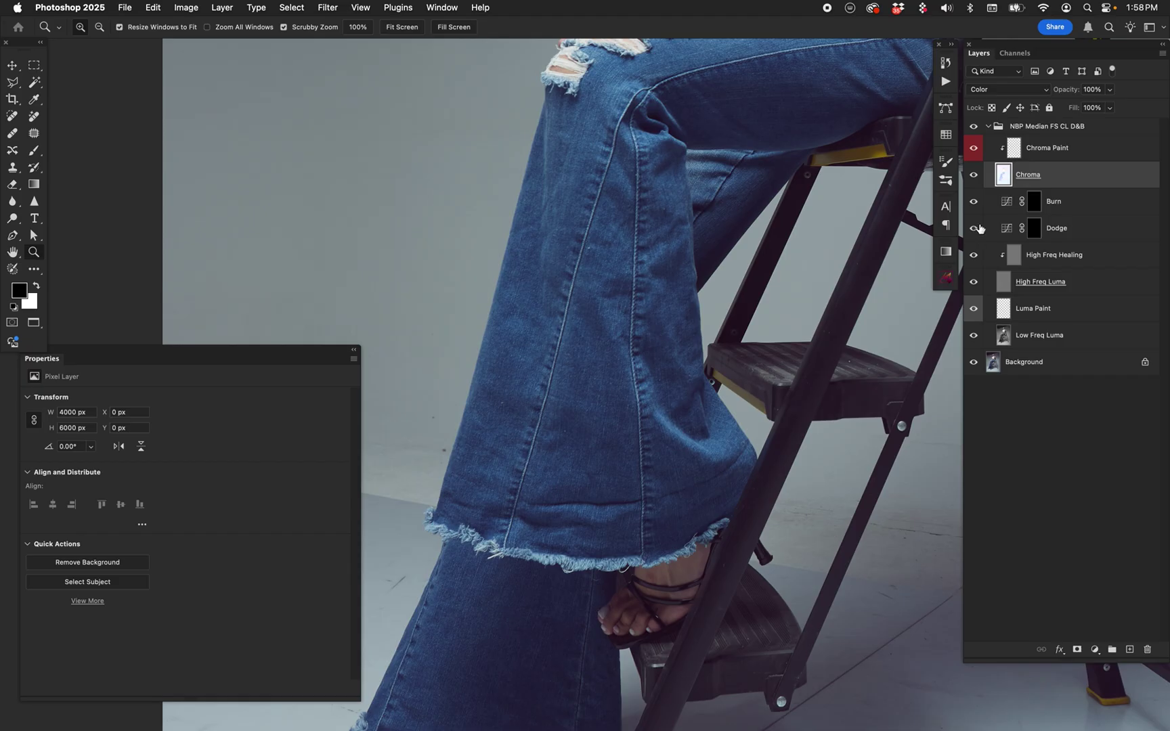
Solo the Chroma layer, then restore all layers with the Move tool active
{"action": "key", "text": "alt"}
{"action": "left_click", "coordinate": [973, 176], "text": "alt"}
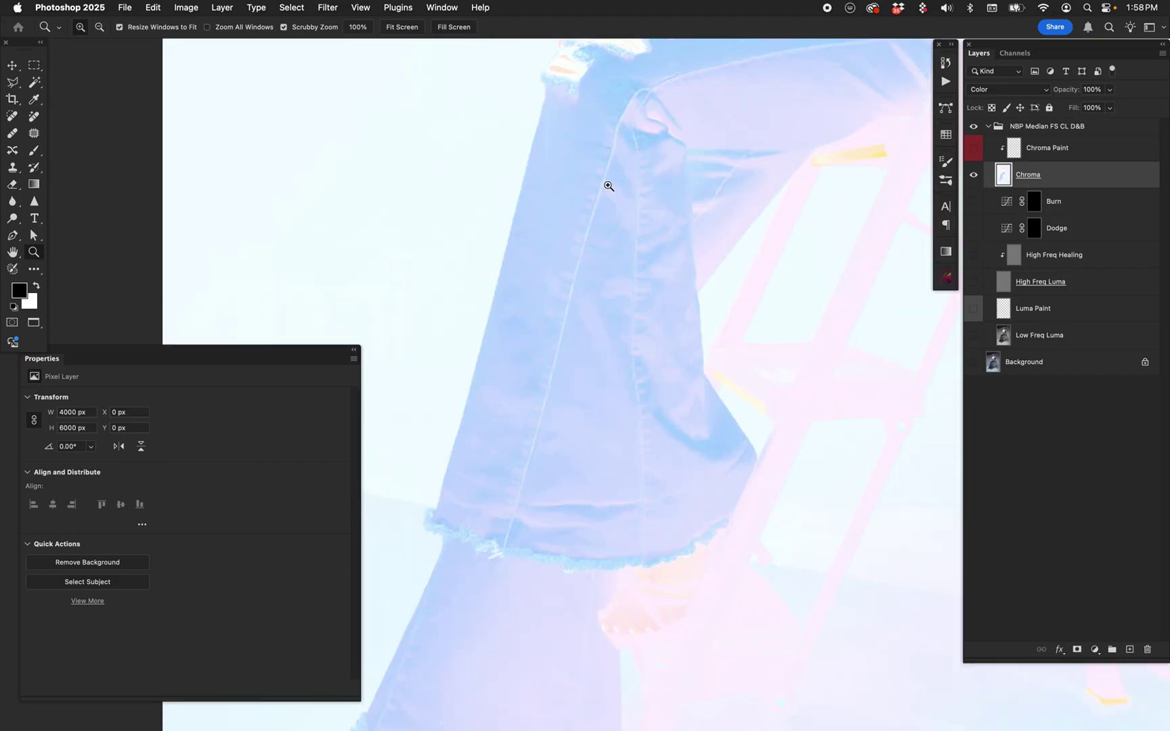
{"action": "key", "text": "v"}
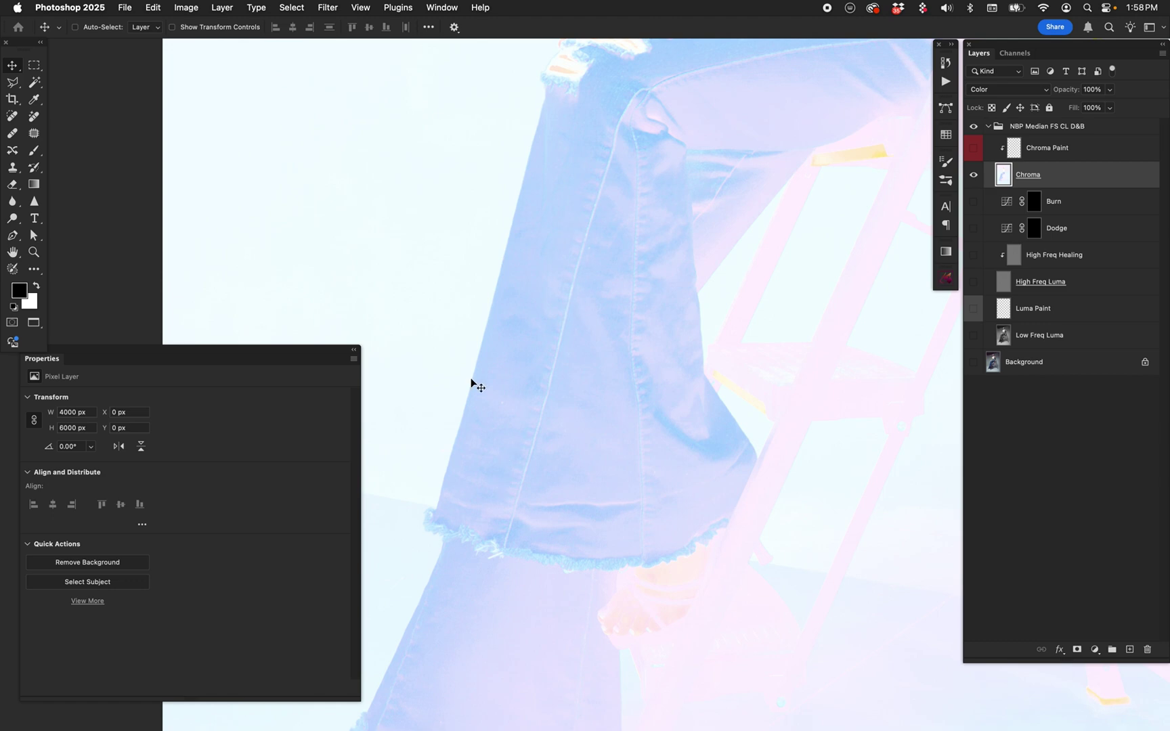
{"action": "left_click", "coordinate": [976, 177], "text": "alt"}
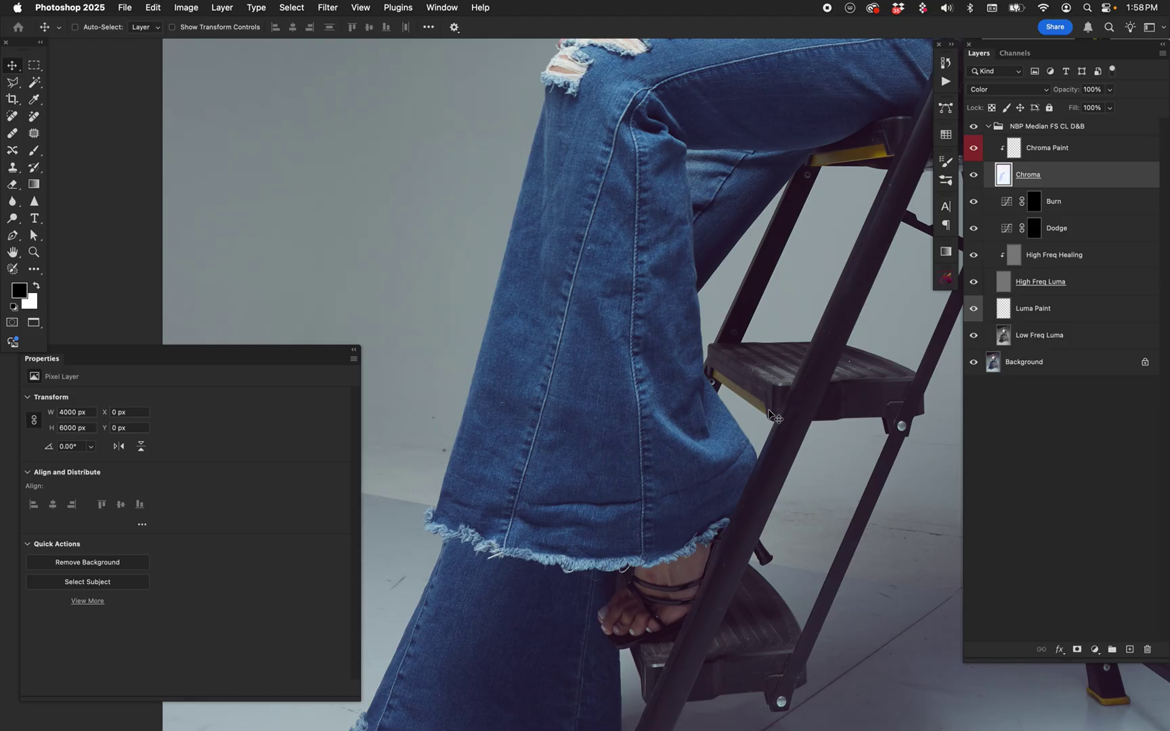
Hide the Chroma layer, select Luma Paint and set up a 100-pixel brush
{"action": "left_click", "coordinate": [974, 175]}
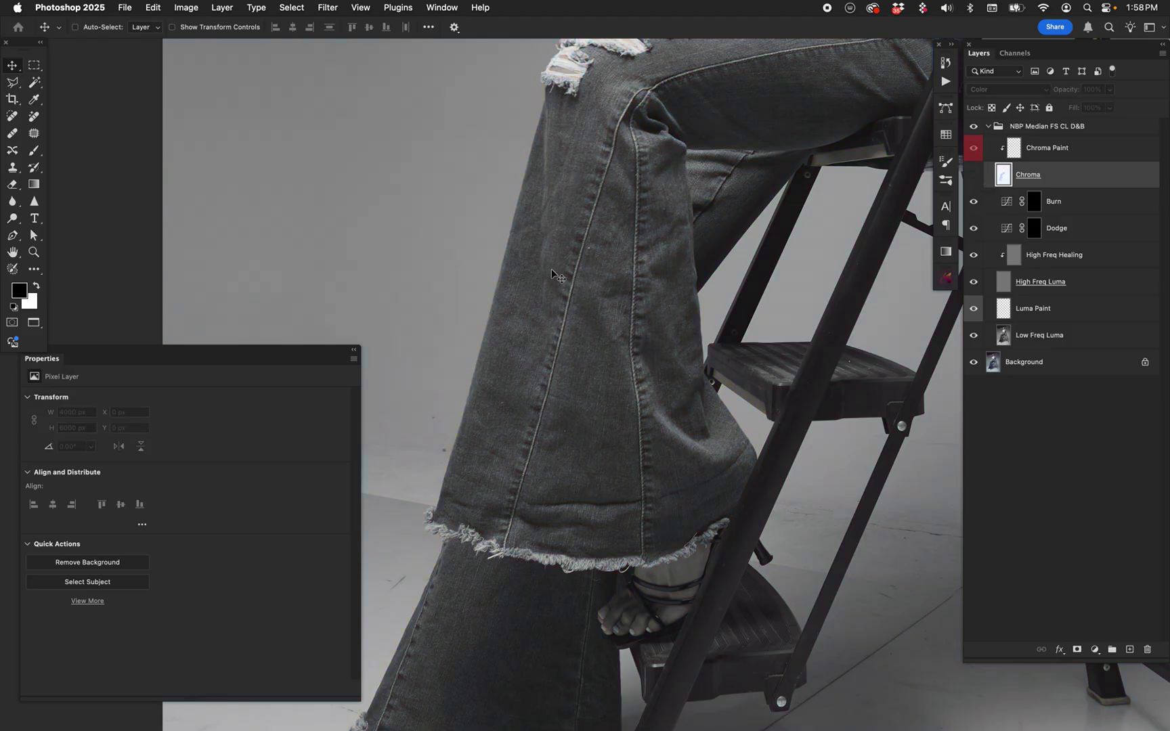
{"action": "scroll", "coordinate": [570, 251], "scroll_direction": "up", "scroll_amount": 3}
{"action": "scroll", "coordinate": [571, 250], "scroll_direction": "left", "scroll_amount": 3}
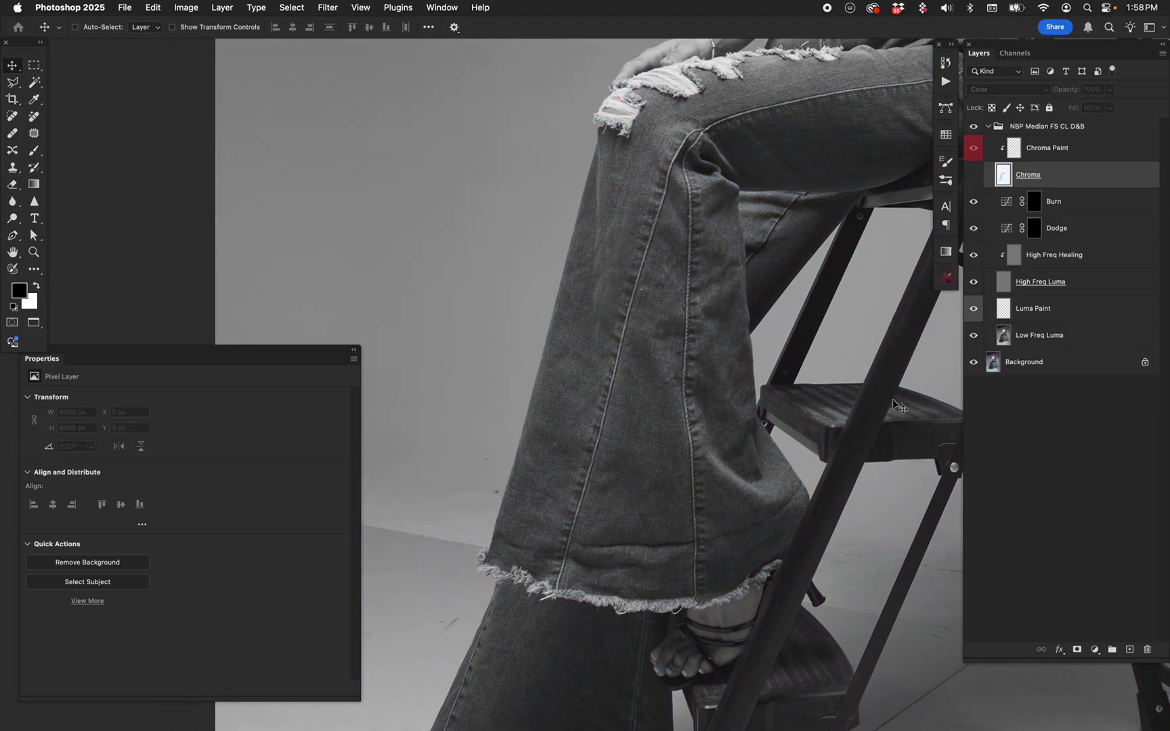
{"action": "left_click", "coordinate": [1005, 312]}
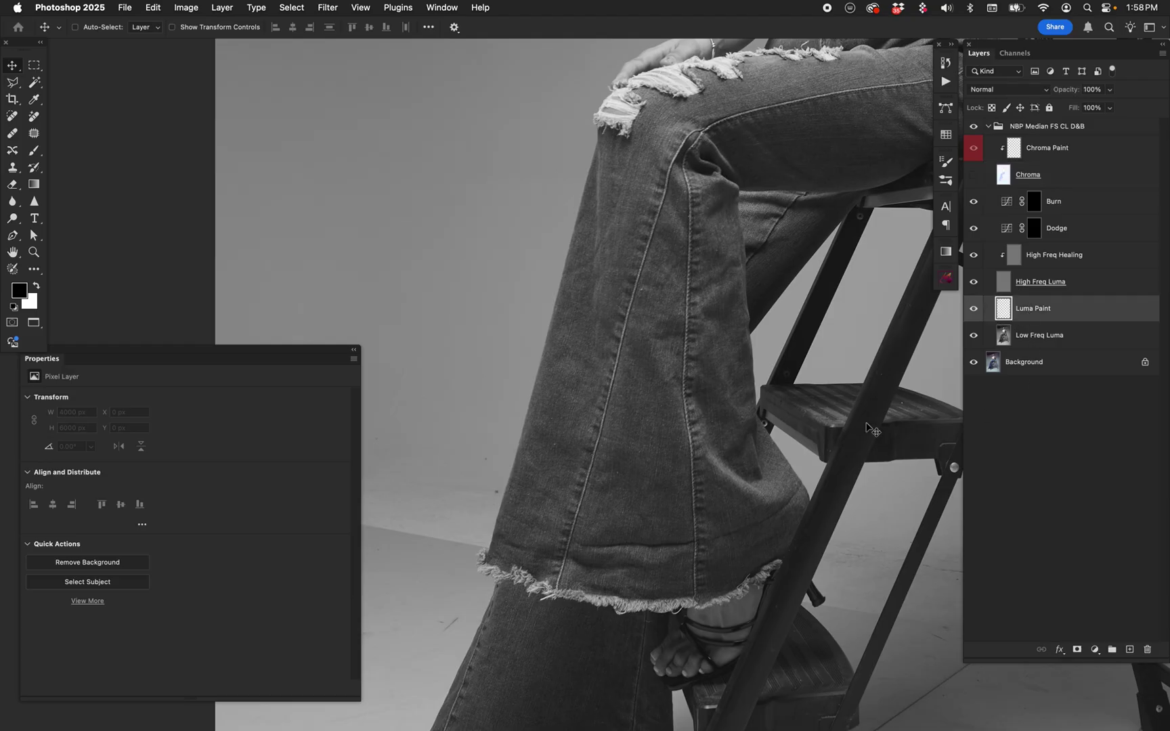
{"action": "key", "text": "b"}
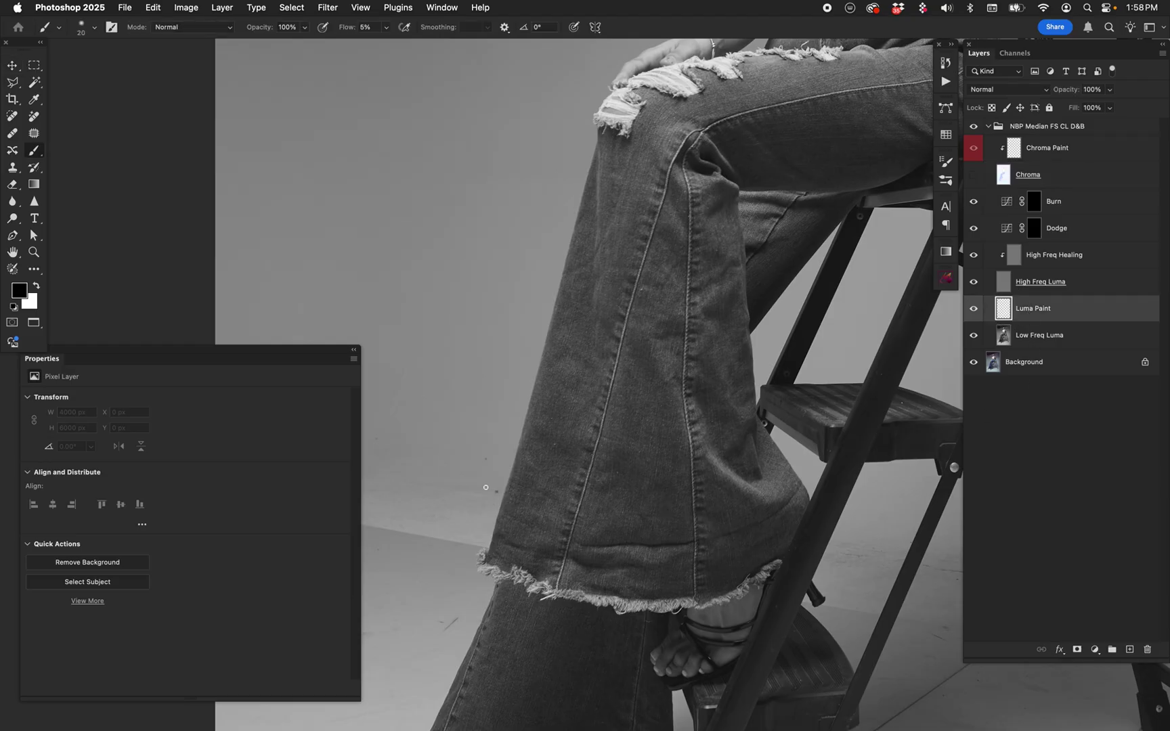
{"action": "key", "text": "bracketright"}
{"action": "key", "text": "bracketright"}
{"action": "key", "text": "bracketright"}
{"action": "key", "text": "bracketright"}
{"action": "key", "text": "bracketright"}
{"action": "key", "text": "bracketright"}
{"action": "key", "text": "bracketleft"}
{"action": "key", "text": "bracketleft"}
Sample grey tones from the jeans and paint them over the leg toward the knee
{"action": "left_click", "coordinate": [581, 342], "text": "alt"}
{"action": "mouse_move", "coordinate": [581, 342]}
{"action": "left_mouse_down"}
{"action": "mouse_move", "coordinate": [569, 401]}
{"action": "mouse_move", "coordinate": [564, 342]}
{"action": "mouse_move", "coordinate": [572, 382]}
{"action": "mouse_move", "coordinate": [596, 332]}
{"action": "mouse_move", "coordinate": [558, 360]}
{"action": "mouse_move", "coordinate": [554, 381]}
{"action": "mouse_move", "coordinate": [553, 485]}
{"action": "mouse_move", "coordinate": [587, 428]}
{"action": "mouse_move", "coordinate": [601, 344]}
{"action": "mouse_move", "coordinate": [591, 332]}
{"action": "left_mouse_up"}
{"action": "left_click", "coordinate": [580, 386], "text": "alt"}
{"action": "left_click", "coordinate": [554, 485], "text": "alt"}
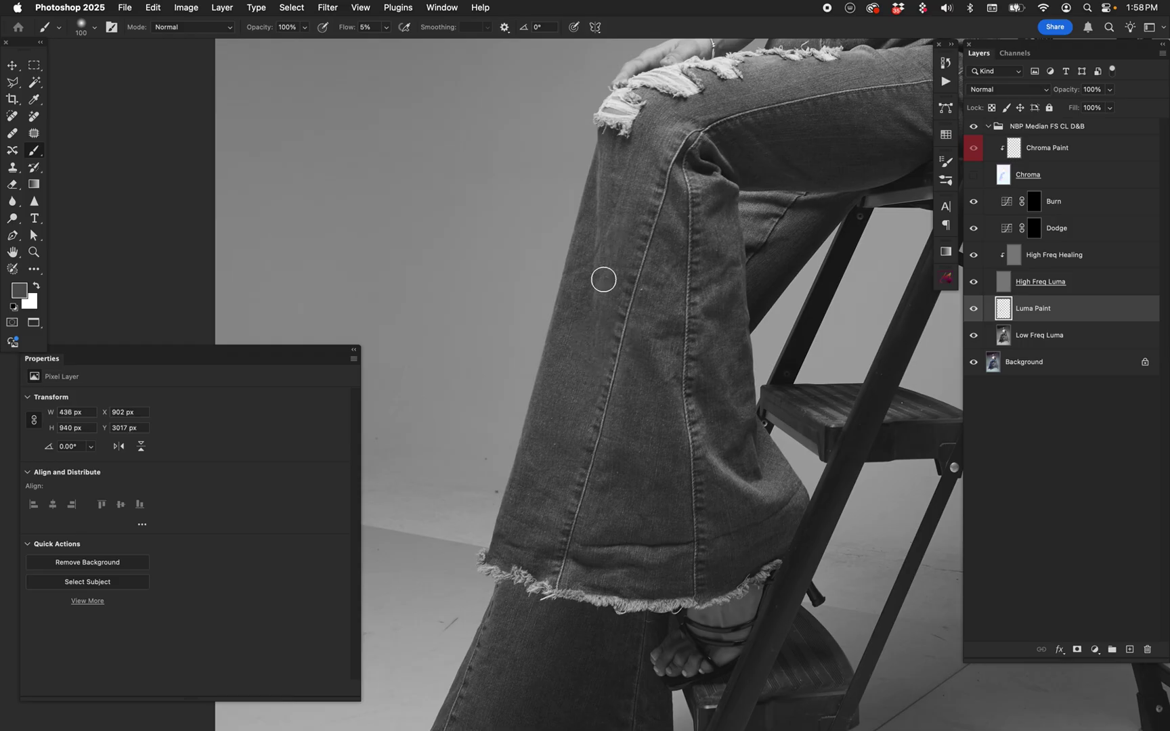
{"action": "left_click_drag", "start_coordinate": [603, 272], "coordinate": [608, 259]}
{"action": "mouse_move", "coordinate": [580, 339]}
{"action": "left_mouse_down"}
{"action": "mouse_move", "coordinate": [575, 308]}
{"action": "mouse_move", "coordinate": [540, 535]}
{"action": "mouse_move", "coordinate": [566, 416]}
{"action": "mouse_move", "coordinate": [522, 488]}
{"action": "left_mouse_up"}
{"action": "mouse_move", "coordinate": [596, 329]}
{"action": "left_mouse_down"}
{"action": "mouse_move", "coordinate": [619, 209]}
{"action": "mouse_move", "coordinate": [595, 287]}
{"action": "mouse_move", "coordinate": [652, 177]}
{"action": "mouse_move", "coordinate": [648, 107]}
{"action": "mouse_move", "coordinate": [661, 132]}
{"action": "mouse_move", "coordinate": [649, 207]}
{"action": "mouse_move", "coordinate": [641, 218]}
{"action": "mouse_move", "coordinate": [635, 118]}
{"action": "mouse_move", "coordinate": [620, 137]}
{"action": "mouse_move", "coordinate": [578, 403]}
{"action": "mouse_move", "coordinate": [547, 484]}
{"action": "mouse_move", "coordinate": [567, 392]}
{"action": "mouse_move", "coordinate": [558, 366]}
{"action": "mouse_move", "coordinate": [606, 214]}
{"action": "mouse_move", "coordinate": [577, 418]}
{"action": "left_mouse_up"}
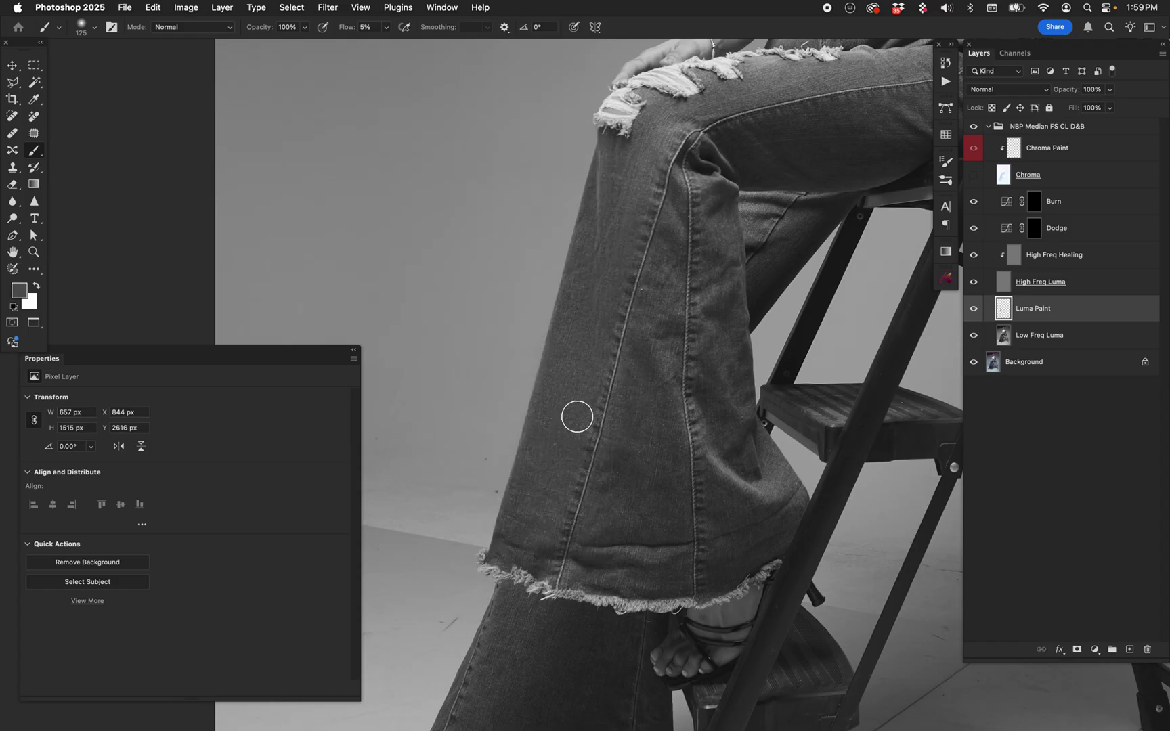
Compare Luma Paint on and off, then show Chroma with Luma Paint hidden
{"action": "left_click", "coordinate": [973, 309]}
{"action": "left_click", "coordinate": [973, 310]}
{"action": "left_click", "coordinate": [974, 178]}
{"action": "left_click", "coordinate": [974, 308]}
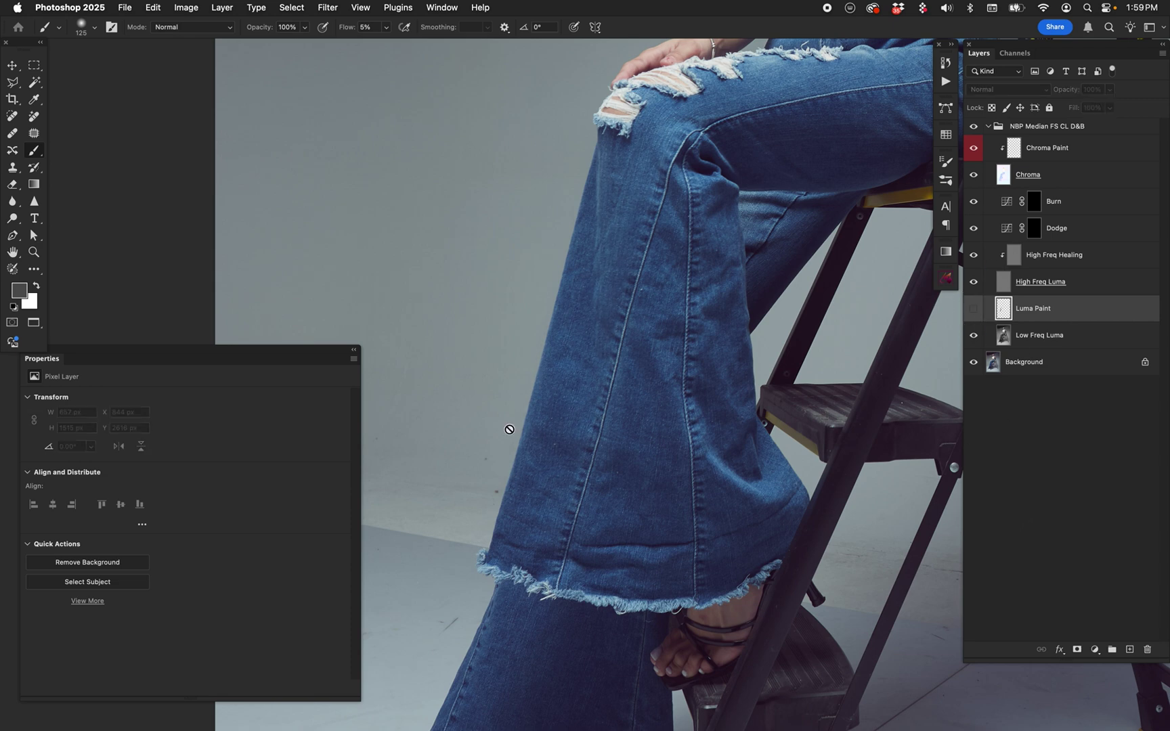
Zoom in on the jeans and turn the Luma Paint layer back on
{"action": "key", "text": "z"}
{"action": "left_click_drag", "start_coordinate": [601, 353], "coordinate": [651, 326]}
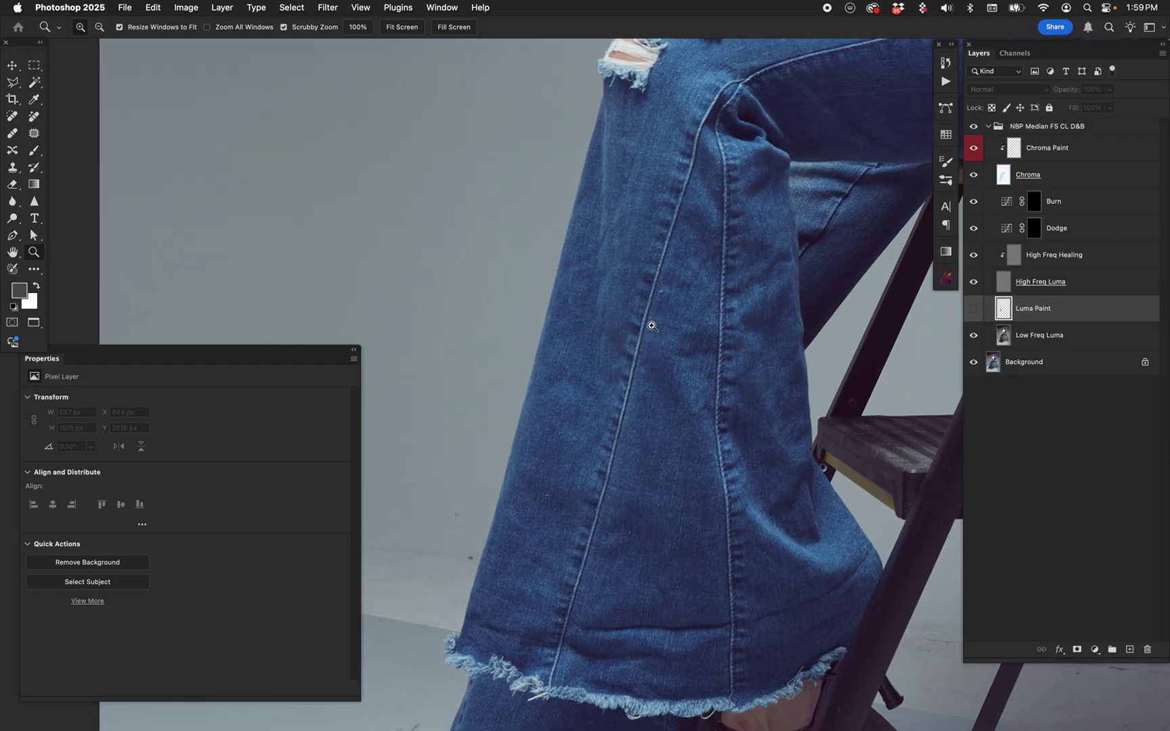
{"action": "left_click", "coordinate": [974, 309]}
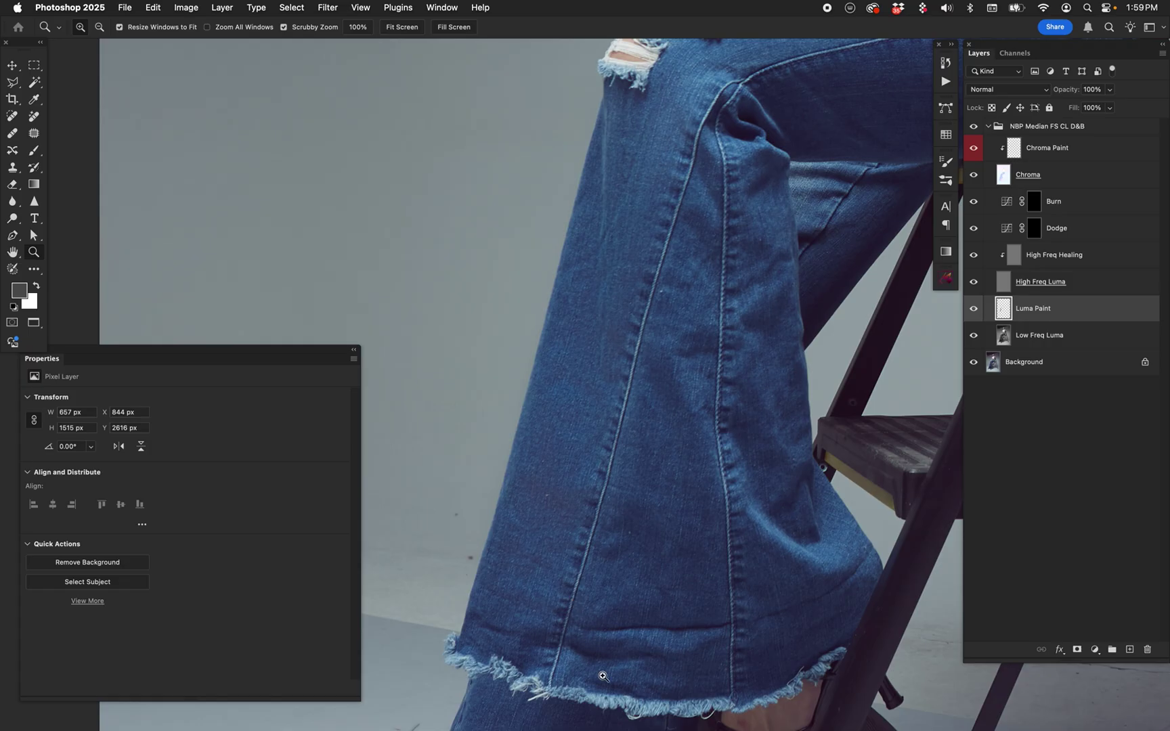
On Chroma Paint, sample the denim blue and paint it down the leg with a 200-pixel brush, toggling to compare
{"action": "left_click", "coordinate": [1014, 155]}
{"action": "key", "text": "b"}
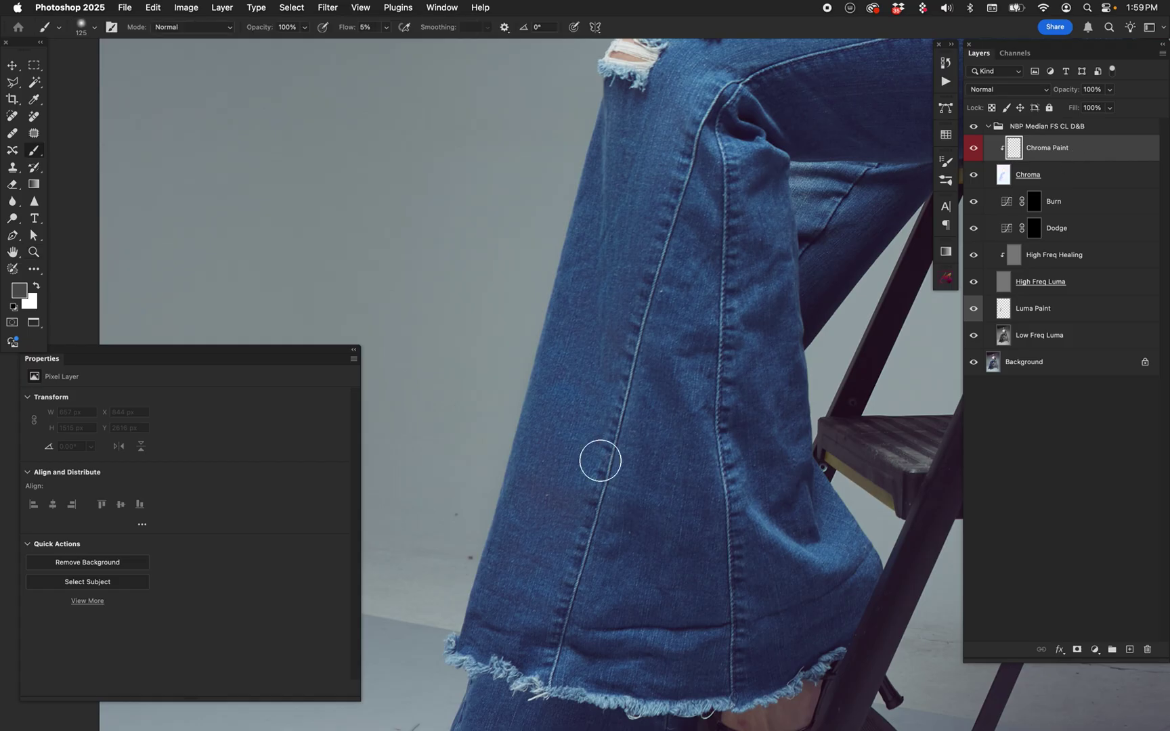
{"action": "key", "text": "bracketright"}
{"action": "key", "text": "bracketright"}
{"action": "key", "text": "bracketright"}
{"action": "key", "text": "bracketright"}
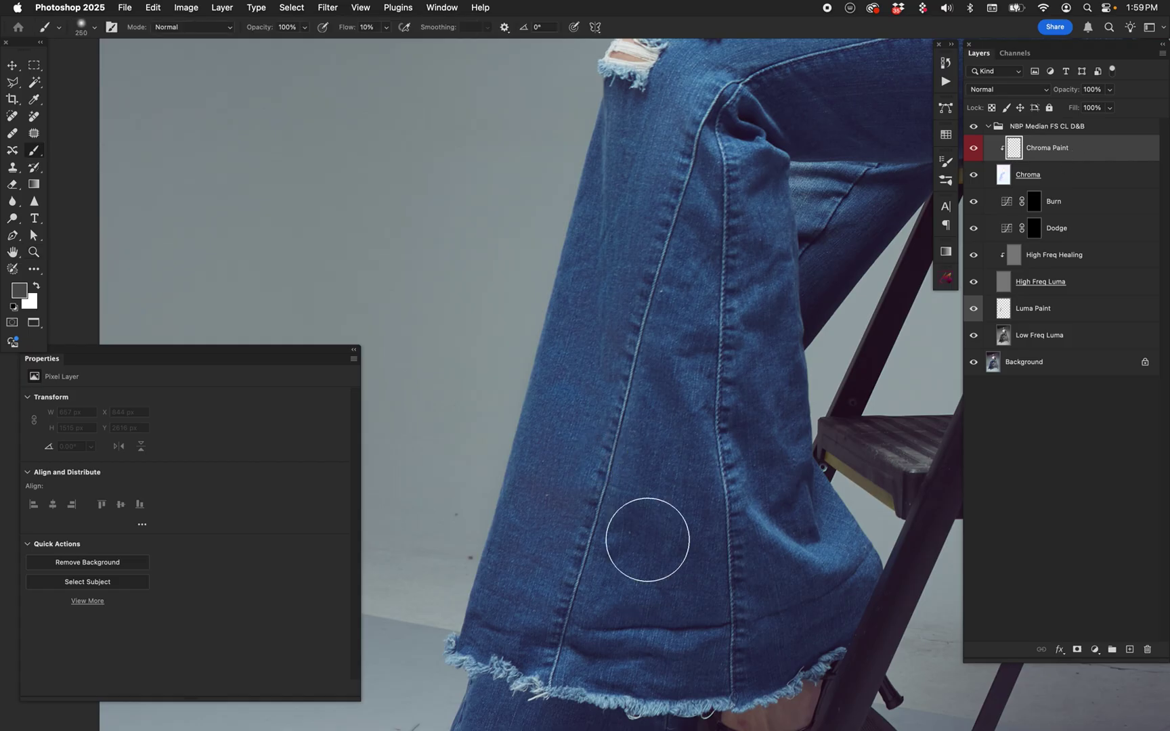
{"action": "left_click", "coordinate": [675, 102], "text": "alt"}
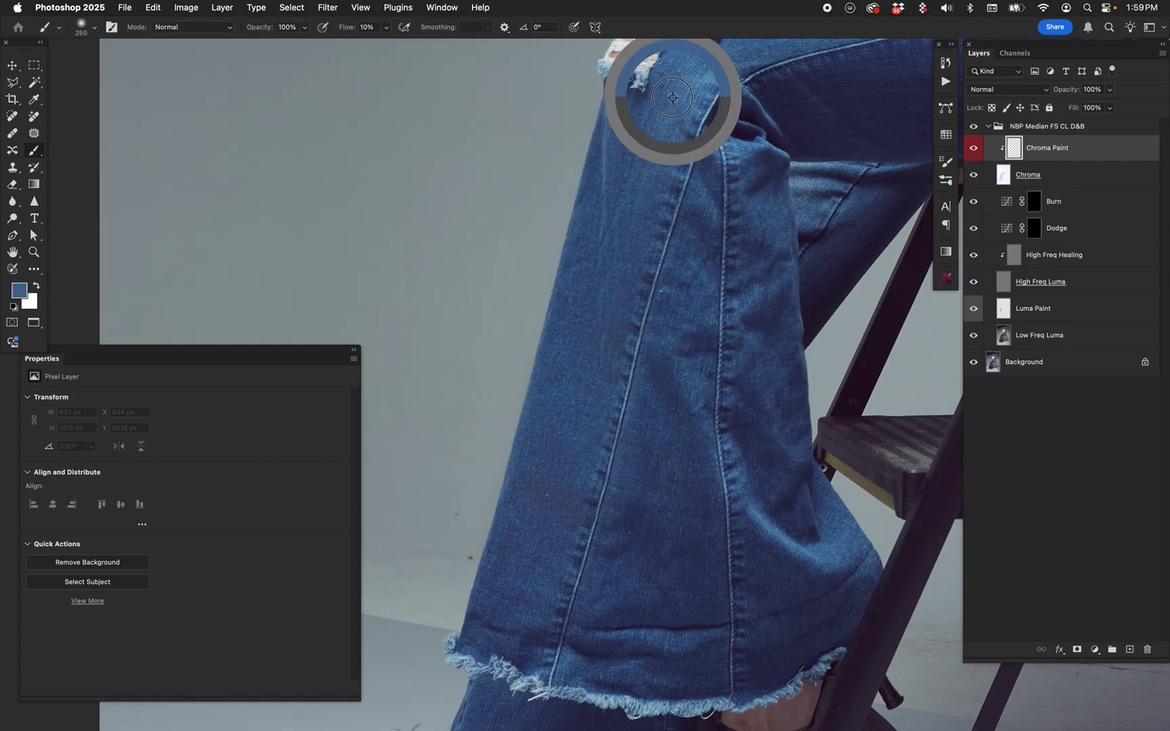
{"action": "key", "text": "bracketleft"}
{"action": "mouse_move", "coordinate": [653, 156]}
{"action": "left_mouse_down"}
{"action": "mouse_move", "coordinate": [601, 279]}
{"action": "mouse_move", "coordinate": [564, 509]}
{"action": "mouse_move", "coordinate": [504, 634]}
{"action": "mouse_move", "coordinate": [585, 305]}
{"action": "mouse_move", "coordinate": [650, 167]}
{"action": "mouse_move", "coordinate": [667, 85]}
{"action": "left_mouse_up"}
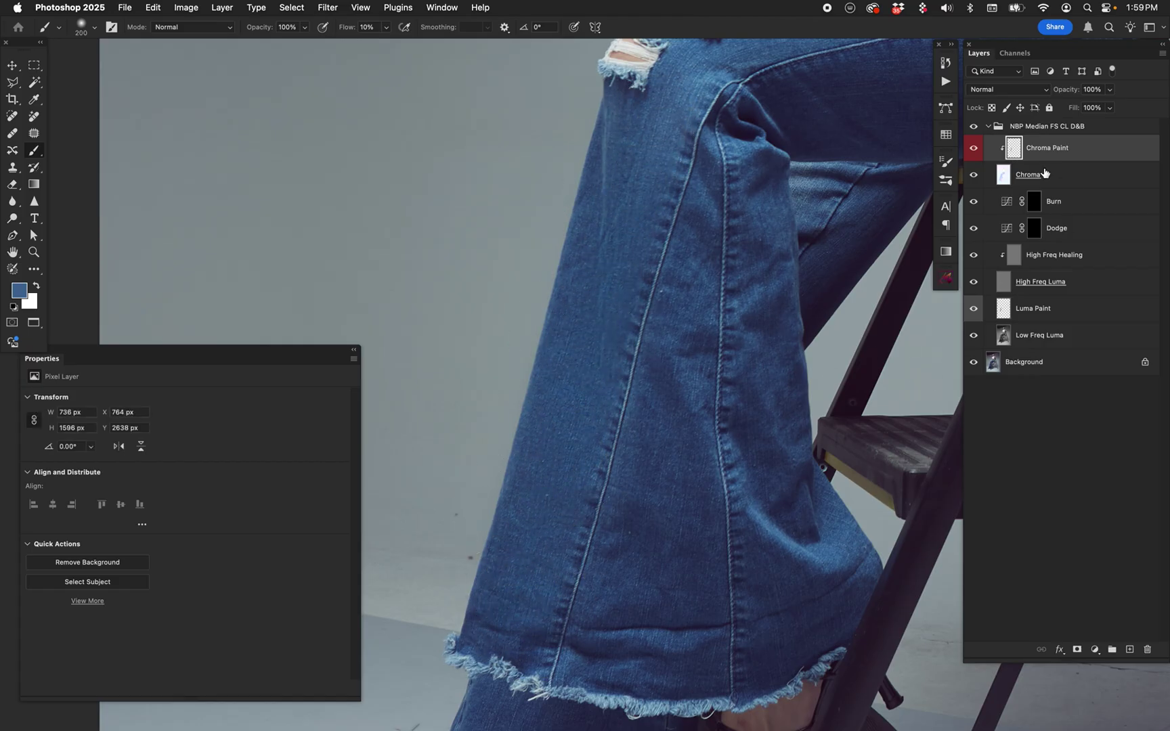
{"action": "left_click", "coordinate": [973, 149]}
{"action": "left_click", "coordinate": [975, 149]}
Set the Luma Paint layer to 70% opacity, judging in greyscale, then restore colour
{"action": "left_click", "coordinate": [975, 178]}
{"action": "left_click", "coordinate": [1019, 311]}
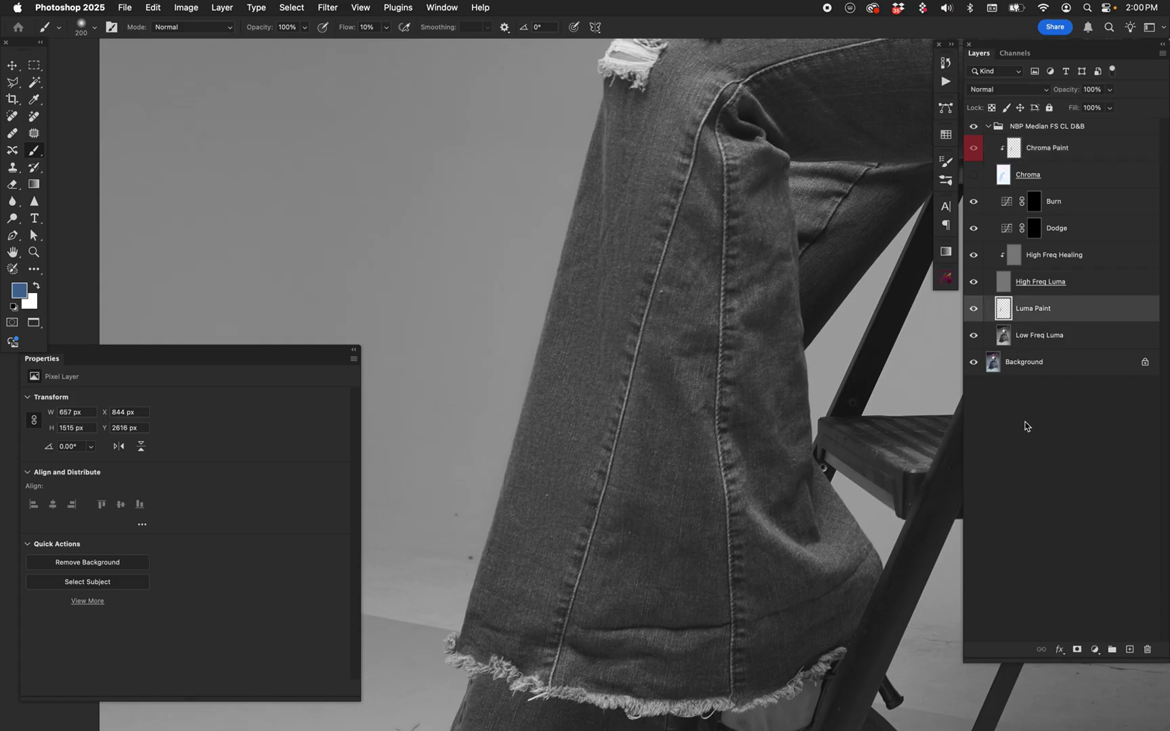
{"action": "key", "text": "v"}
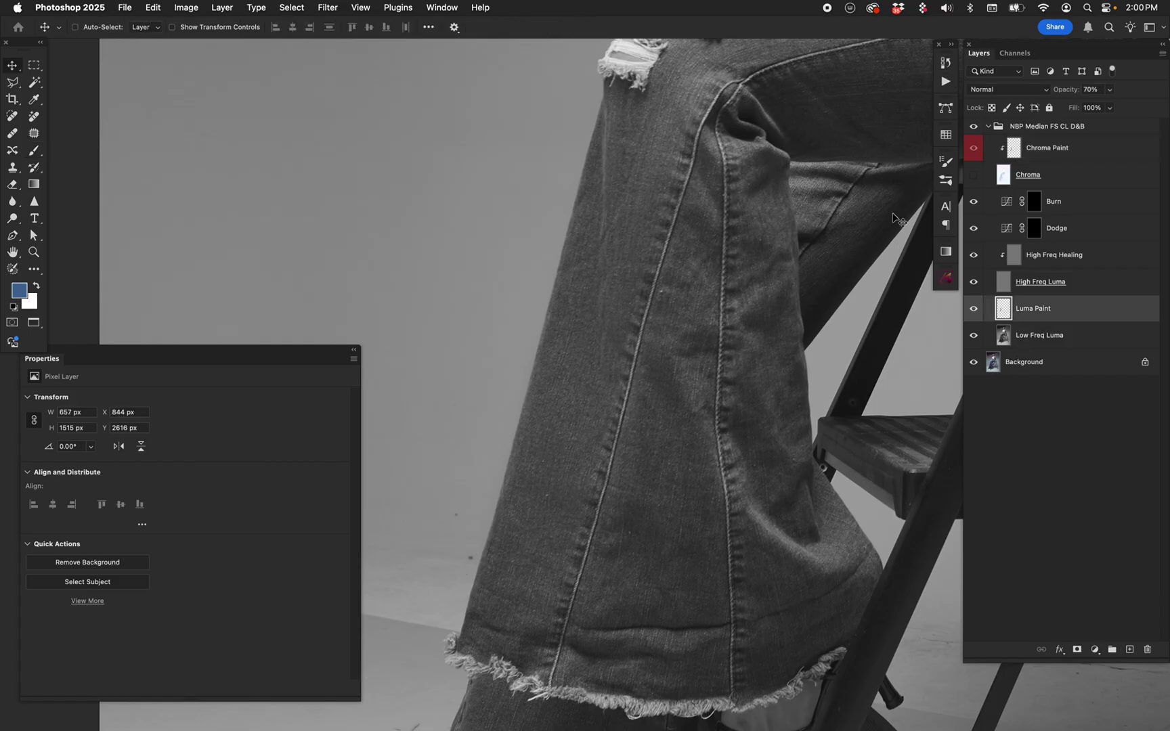
{"action": "left_click", "coordinate": [974, 176]}
{"action": "left_click", "coordinate": [1014, 156]}
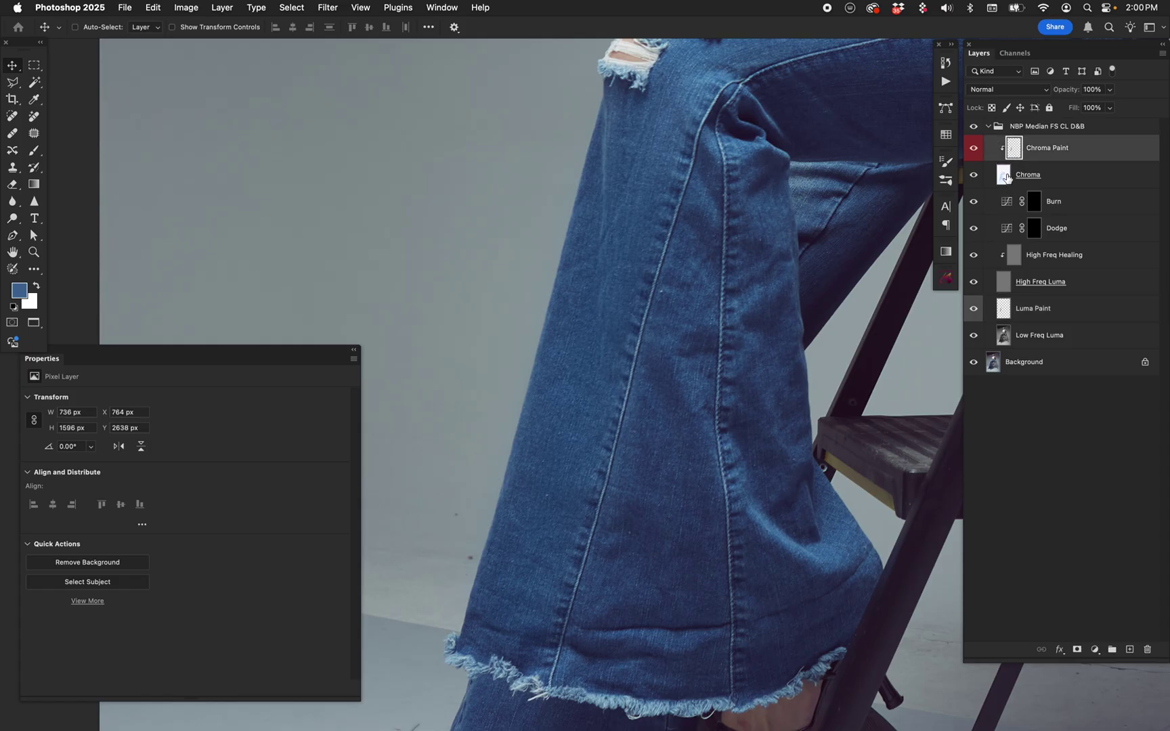
{"action": "left_click", "coordinate": [1009, 183]}
{"action": "left_click", "coordinate": [1016, 157]}
{"action": "key", "text": "7"}
{"action": "key", "text": "5"}
{"action": "key", "text": "z"}
{"action": "left_click", "coordinate": [603, 369]}
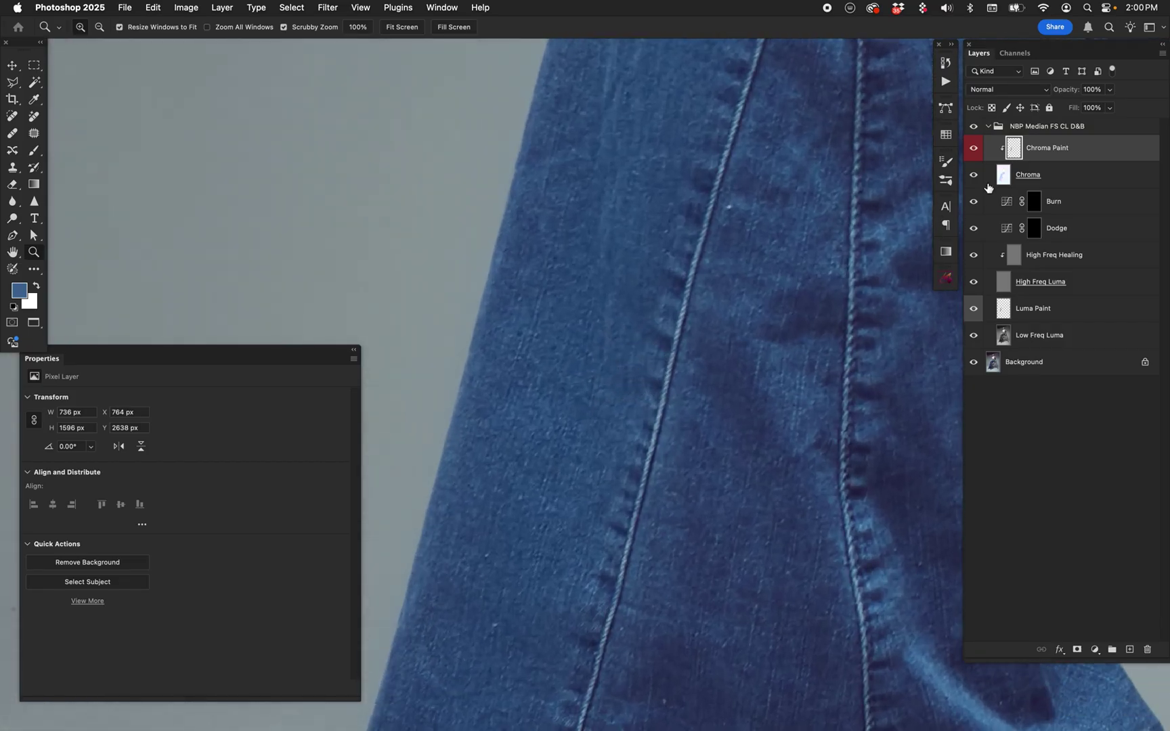
{"action": "left_click", "coordinate": [974, 150]}
{"action": "key", "text": "v"}
{"action": "key", "text": "5"}
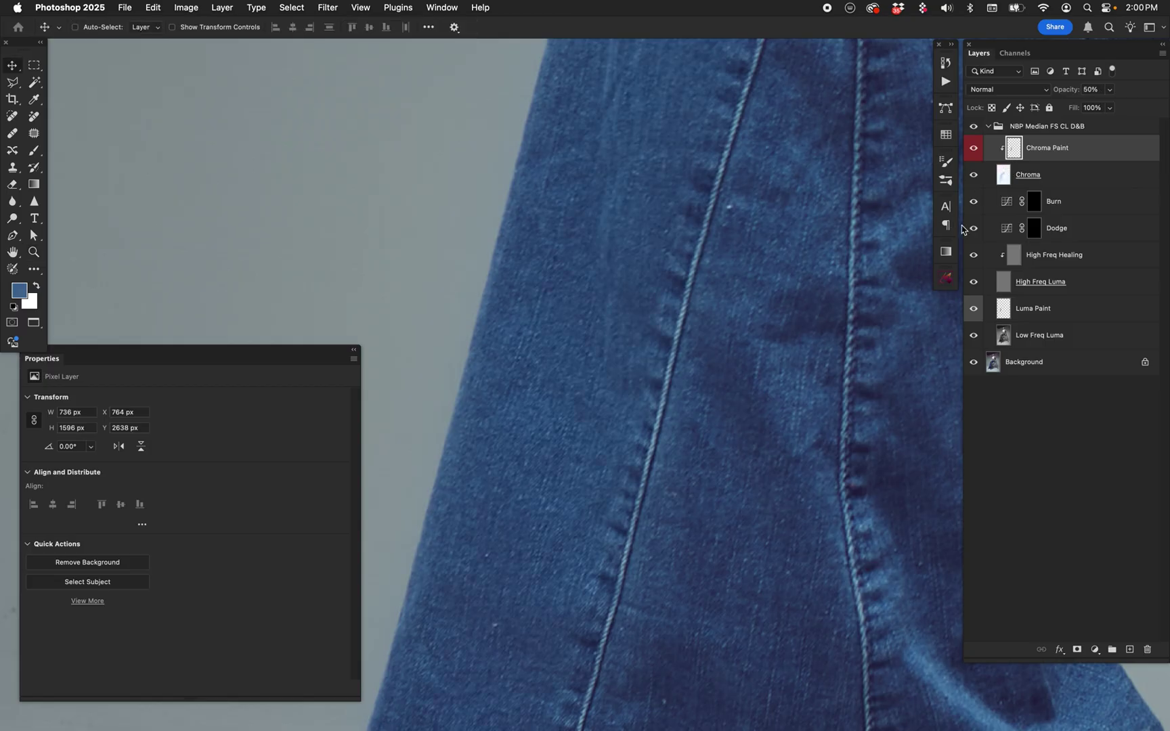
{"action": "key", "text": "super+0"}
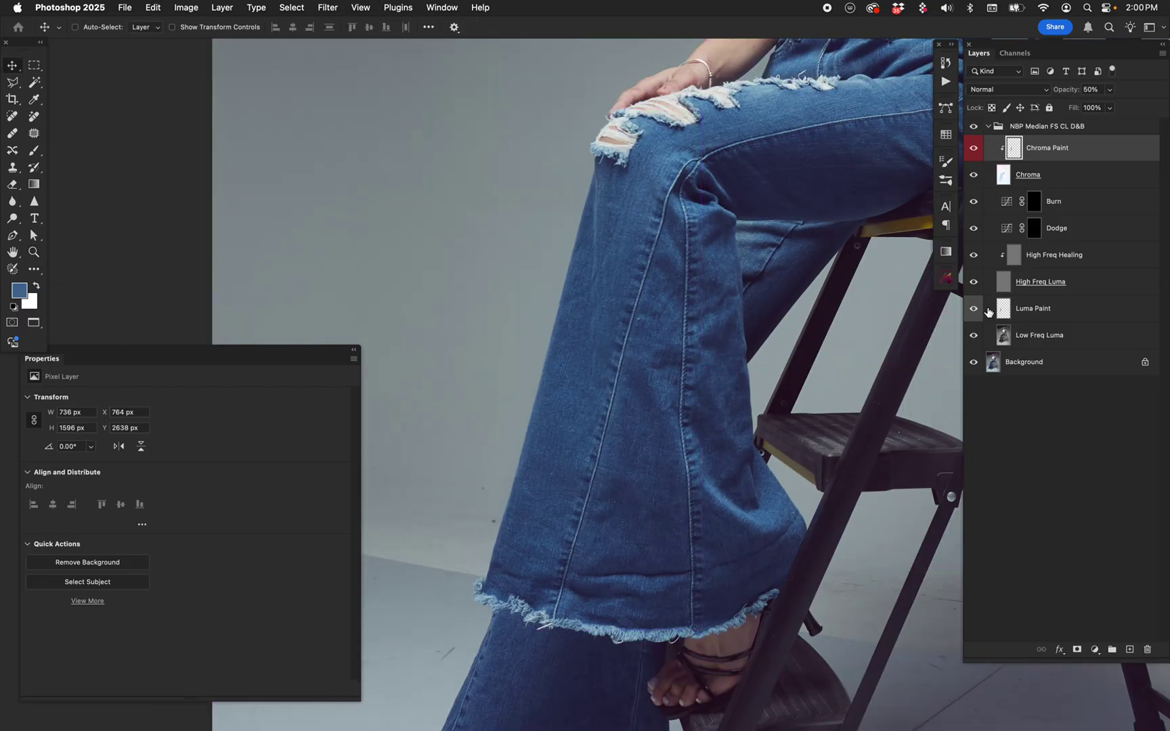
{"action": "left_click", "coordinate": [973, 127]}
{"action": "left_click", "coordinate": [973, 128]}
{"action": "left_click_drag", "start_coordinate": [741, 483], "coordinate": [719, 338]}
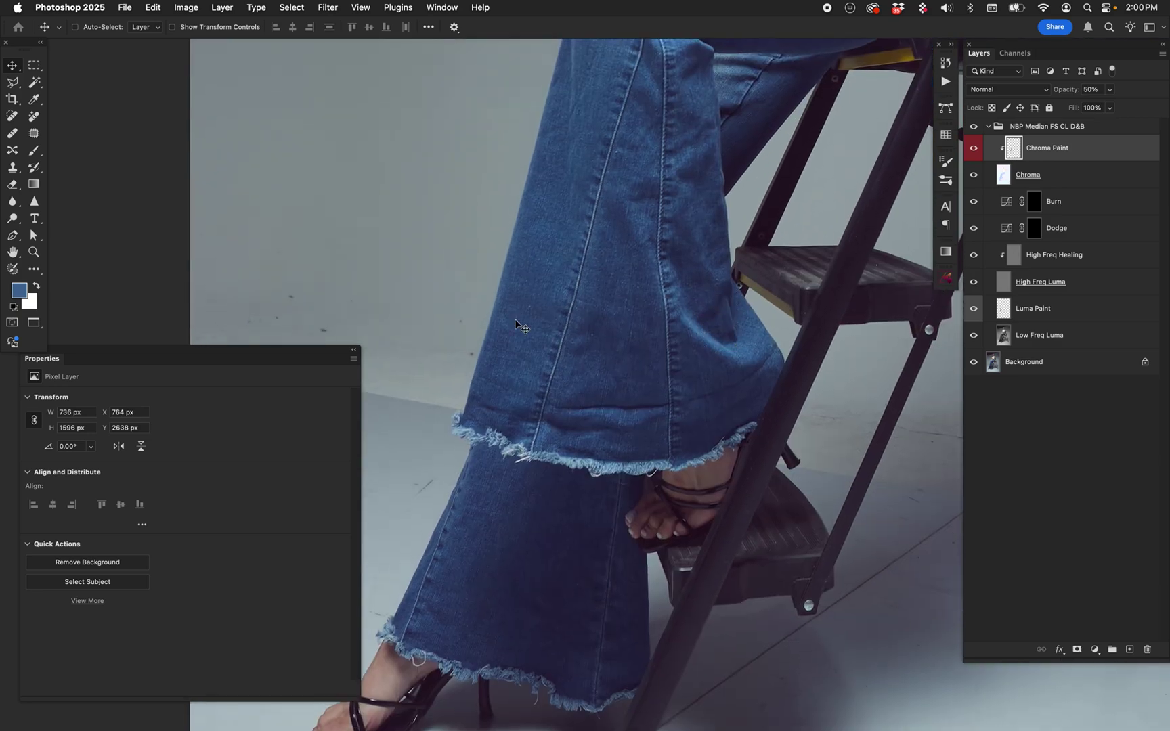
{"action": "left_click_drag", "start_coordinate": [789, 162], "coordinate": [744, 348]}
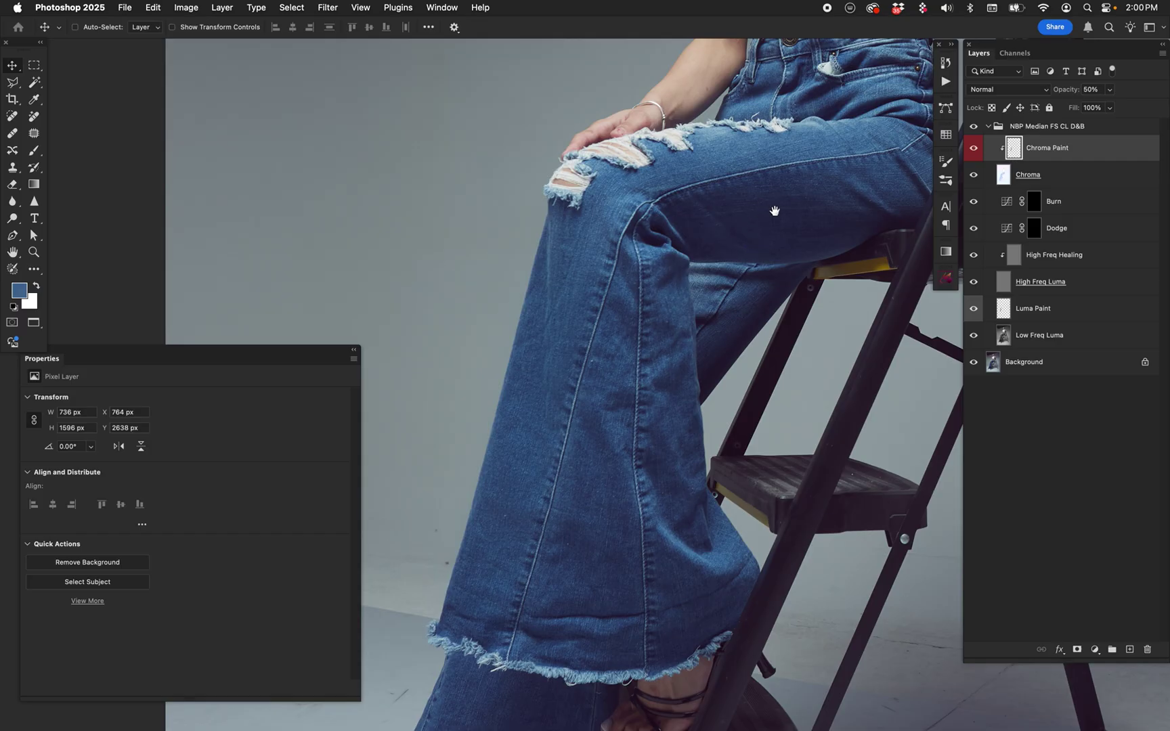
{"action": "left_click_drag", "start_coordinate": [772, 204], "coordinate": [690, 424]}
{"action": "scroll", "coordinate": [690, 424], "scroll_direction": "up", "scroll_amount": 5}
{"action": "scroll", "coordinate": [752, 243], "scroll_direction": "down", "scroll_amount": 8}
{"action": "left_click_drag", "start_coordinate": [690, 493], "coordinate": [747, 283]}
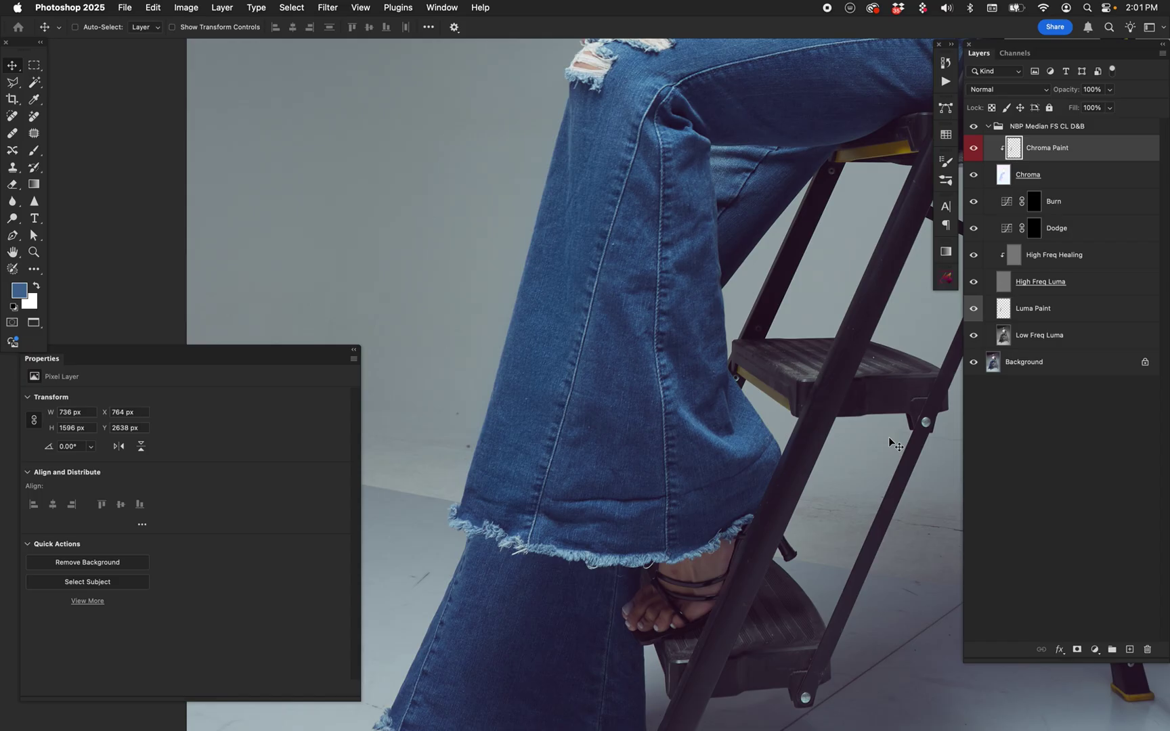
Add a white layer mask to Chroma Paint and set up a 200-pixel black brush
{"action": "left_click", "coordinate": [1078, 651]}
{"action": "key", "text": "d"}
{"action": "key", "text": "b"}
{"action": "key", "text": "x"}
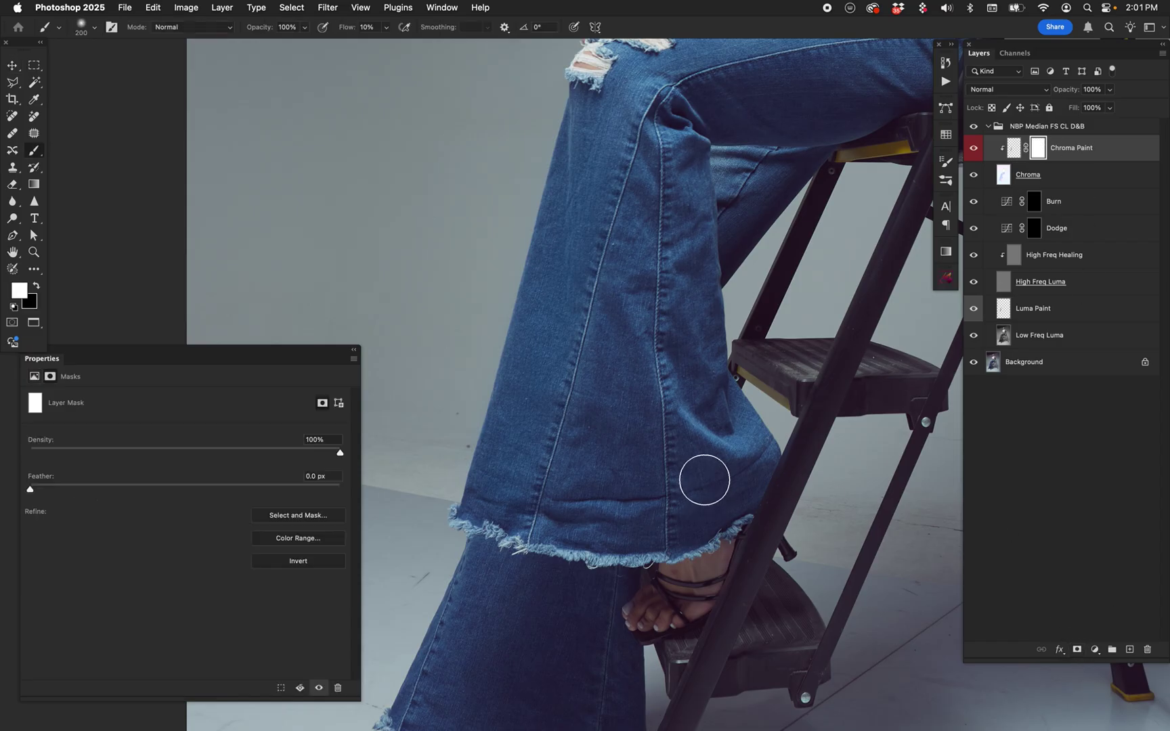
{"action": "key", "text": "x"}
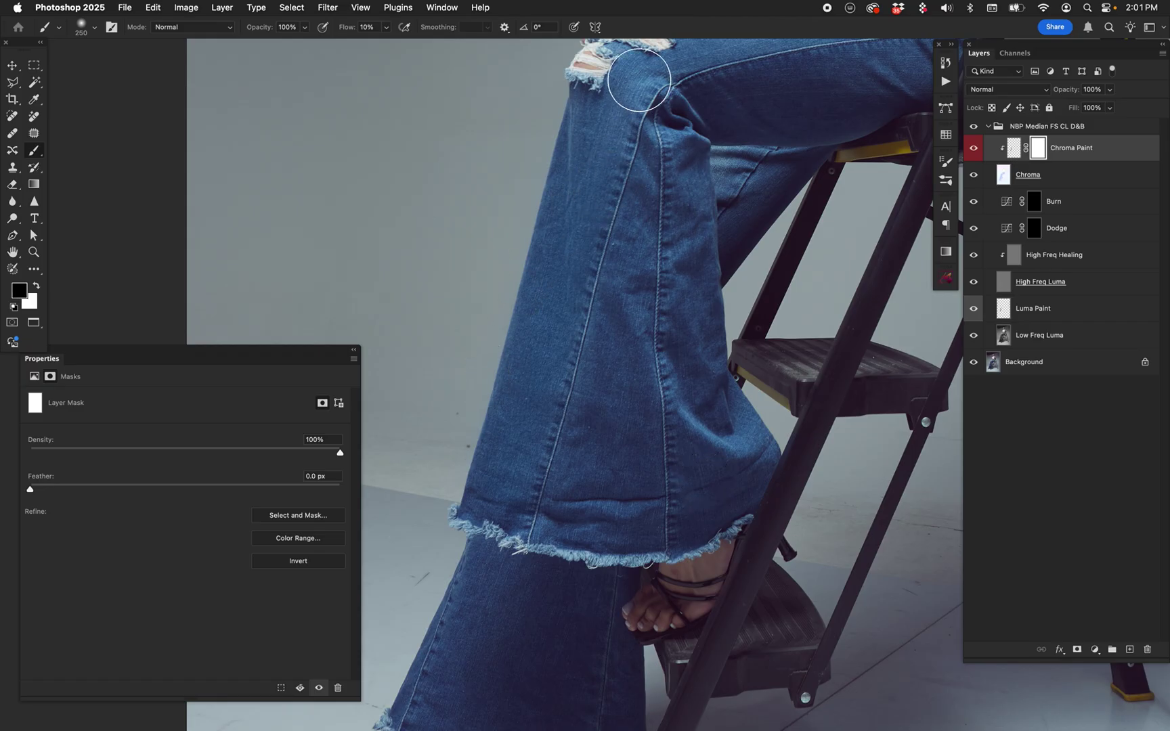
{"action": "key", "text": "bracketleft"}
{"action": "key", "text": "bracketright"}
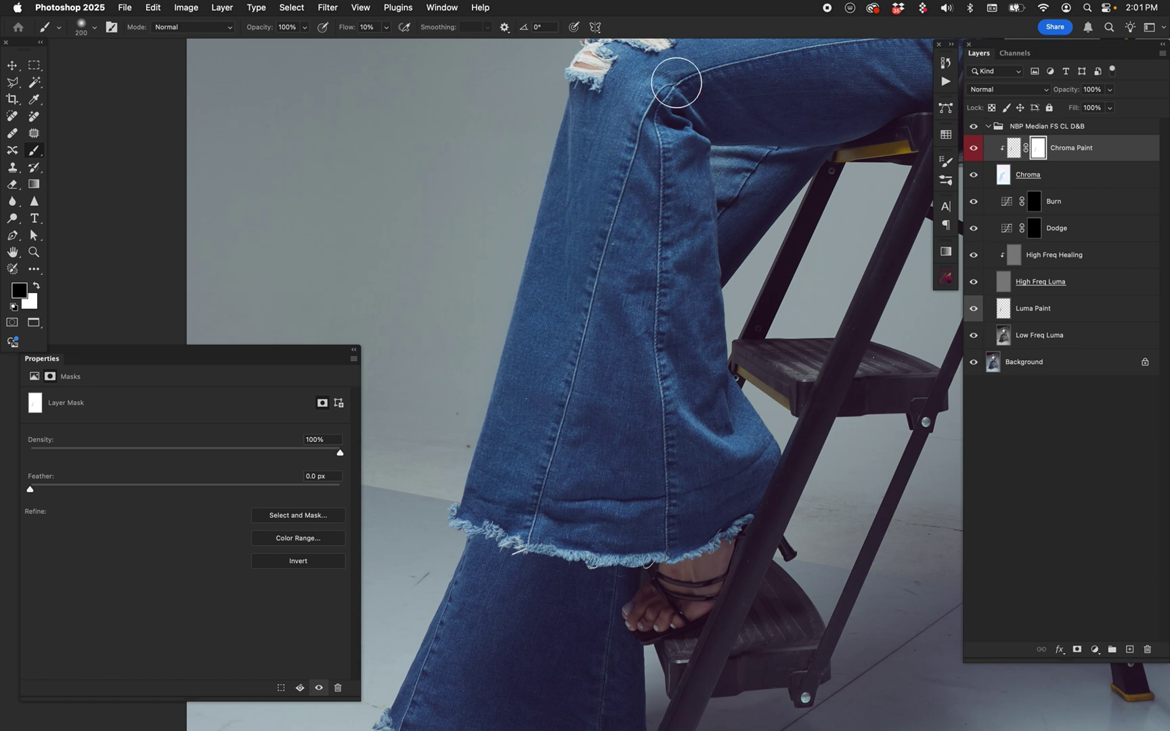
Disable and re-enable the Chroma Paint mask to compare, then pan to the knee and ladder
{"action": "left_click", "coordinate": [1040, 154], "text": "shift"}
{"action": "left_click", "coordinate": [1043, 160], "text": "shift"}
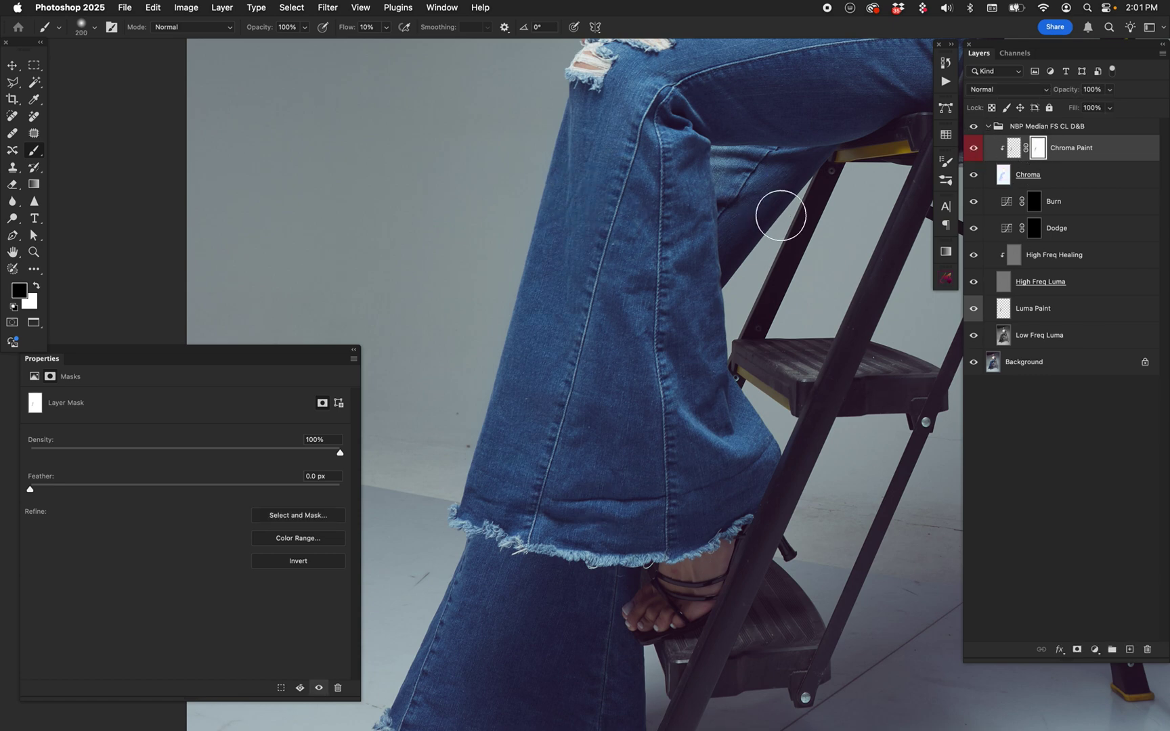
{"action": "left_click_drag", "start_coordinate": [786, 175], "coordinate": [691, 402]}
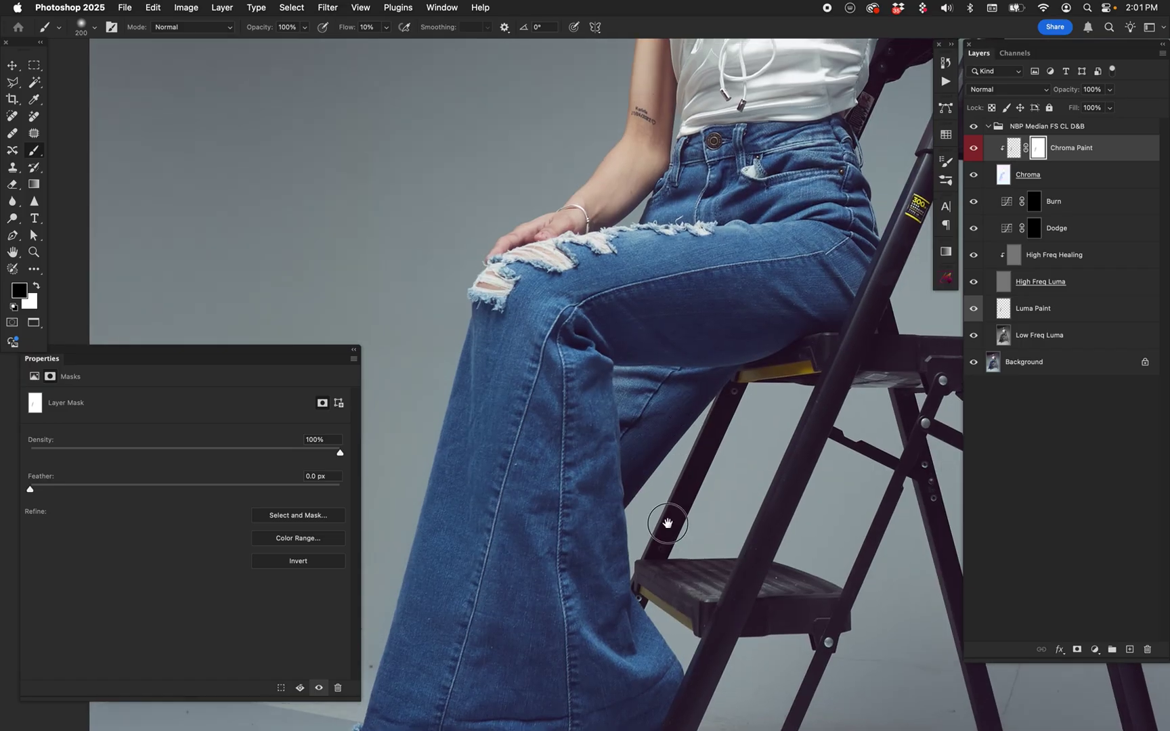
{"action": "scroll", "coordinate": [684, 470], "scroll_direction": "up", "scroll_amount": 10}
Zoom into the face and spot-heal cheek and chin blemishes on High Freq Healing at size 15
{"action": "key", "text": "z"}
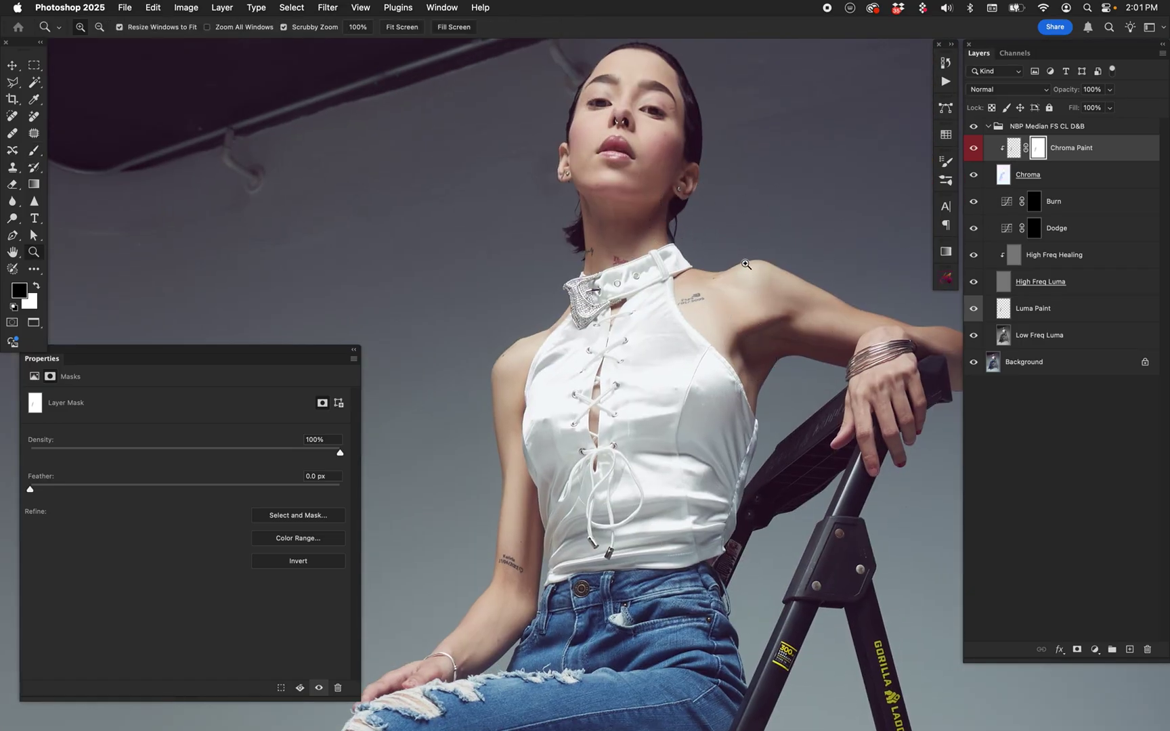
{"action": "left_click", "coordinate": [707, 254]}
{"action": "left_click_drag", "start_coordinate": [707, 254], "coordinate": [699, 239]}
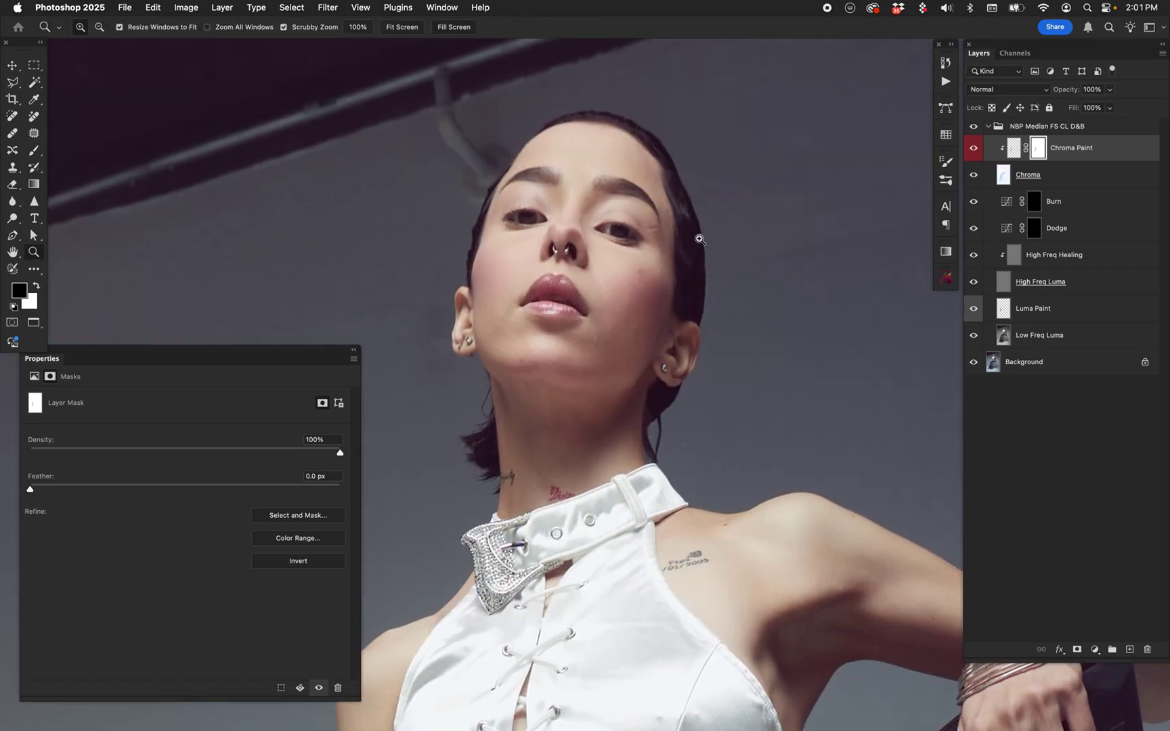
{"action": "left_click", "coordinate": [1073, 270]}
{"action": "key", "text": "j"}
{"action": "key", "text": "shift+j"}
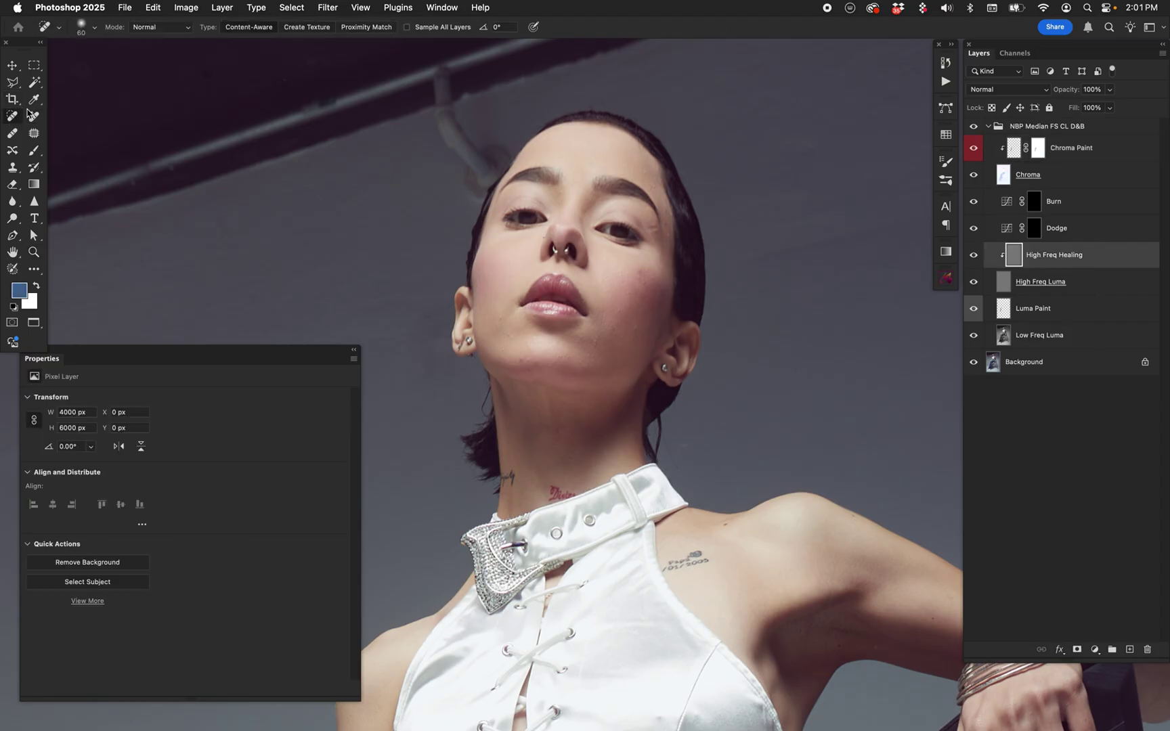
{"action": "key", "text": "bracketleft"}
{"action": "key", "text": "bracketleft"}
{"action": "key", "text": "bracketleft"}
{"action": "key", "text": "bracketleft"}
{"action": "key", "text": "bracketleft"}
{"action": "key", "text": "bracketleft"}
{"action": "key", "text": "bracketleft"}
{"action": "key", "text": "bracketleft"}
{"action": "left_click_drag", "start_coordinate": [639, 269], "coordinate": [639, 285]}
{"action": "mouse_move", "coordinate": [595, 347]}
{"action": "left_mouse_down"}
{"action": "mouse_move", "coordinate": [598, 329]}
{"action": "mouse_move", "coordinate": [555, 353]}
{"action": "mouse_move", "coordinate": [522, 349]}
{"action": "mouse_move", "coordinate": [498, 318]}
{"action": "left_mouse_up"}
{"action": "left_click", "coordinate": [522, 361]}
Target the Dodge mask with a white 25-pixel brush at 1% flow and hide Chroma
{"action": "left_click", "coordinate": [1034, 228]}
{"action": "key", "text": "b"}
{"action": "key", "text": "x"}
{"action": "key", "text": "shift+0"}
{"action": "key", "text": "shift+1"}
{"action": "left_click", "coordinate": [973, 175]}
{"action": "key", "text": "bracketleft"}
{"action": "key", "text": "bracketleft"}
{"action": "key", "text": "bracketleft"}
{"action": "key", "text": "bracketleft"}
{"action": "key", "text": "bracketleft"}
{"action": "key", "text": "bracketleft"}
{"action": "key", "text": "bracketleft"}
{"action": "key", "text": "bracketleft"}
{"action": "key", "text": "bracketleft"}
{"action": "key", "text": "bracketleft"}
{"action": "key", "text": "bracketleft"}
{"action": "key", "text": "bracketleft"}
{"action": "key", "text": "bracketleft"}
{"action": "key", "text": "bracketright"}
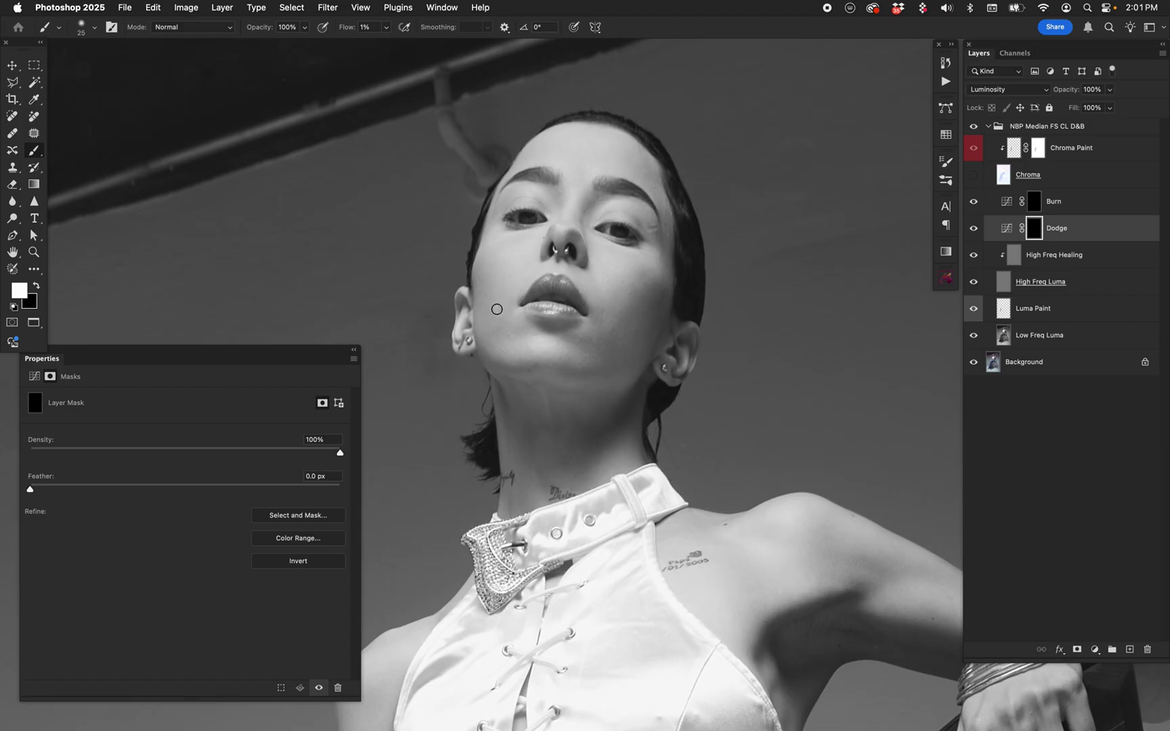
Fine-tune the brush size and make sure the Dodge layer is visible
{"action": "key", "text": "bracketleft"}
{"action": "key", "text": "bracketleft"}
{"action": "key", "text": "bracketright"}
{"action": "left_click", "coordinate": [973, 228]}
{"action": "key", "text": "bracketleft"}
{"action": "key", "text": "bracketright"}
Restore Chroma colour, toggle the Dodge layer to compare, and select Chroma Paint
{"action": "left_click", "coordinate": [973, 175]}
{"action": "left_click", "coordinate": [975, 229]}
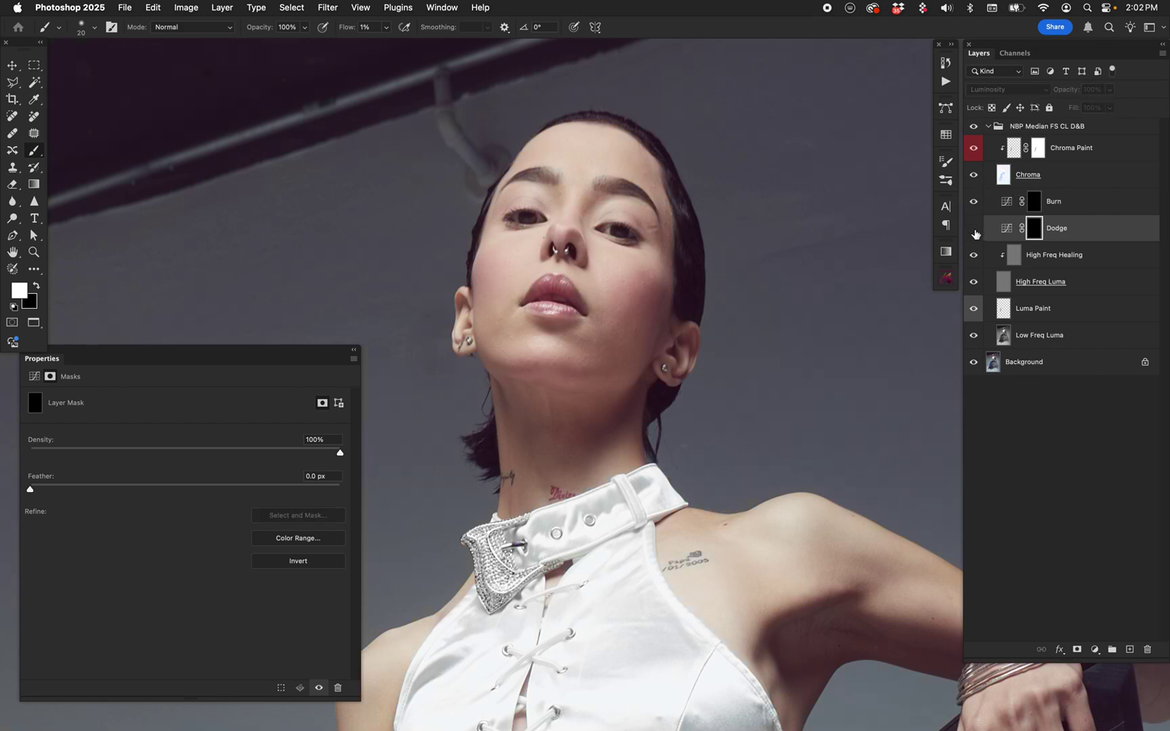
{"action": "left_click", "coordinate": [974, 230]}
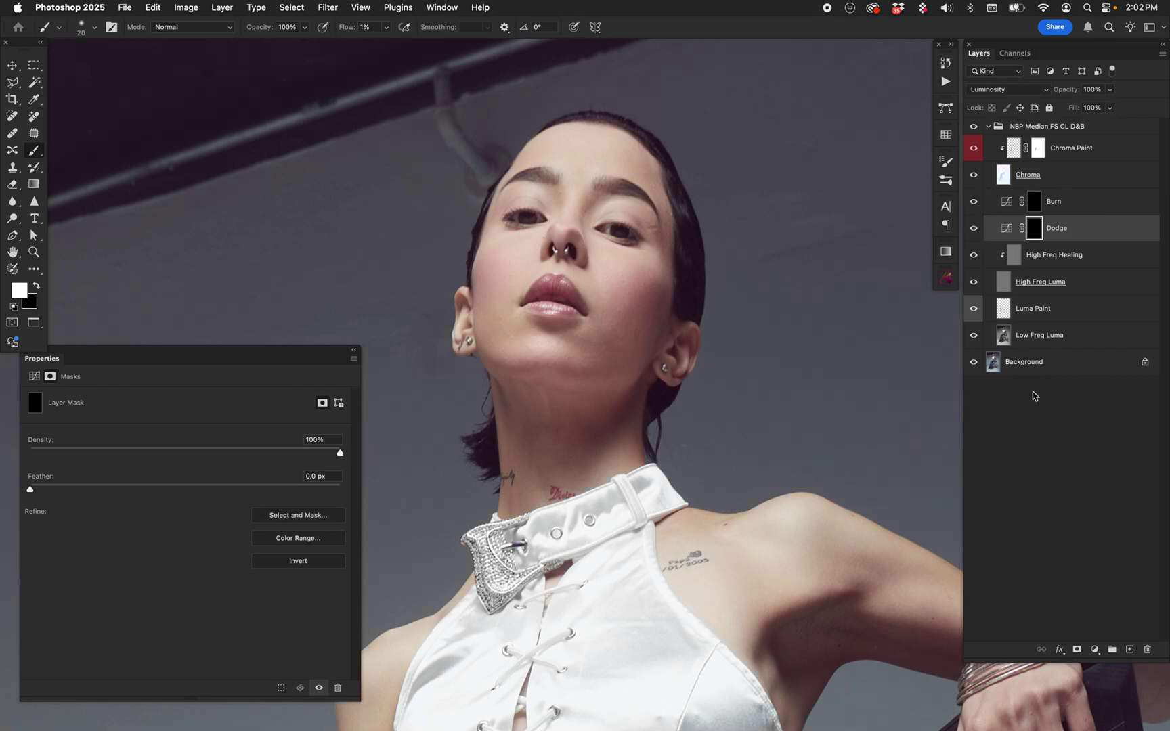
{"action": "left_click", "coordinate": [974, 229]}
{"action": "left_click", "coordinate": [974, 229]}
{"action": "left_click", "coordinate": [1013, 148]}
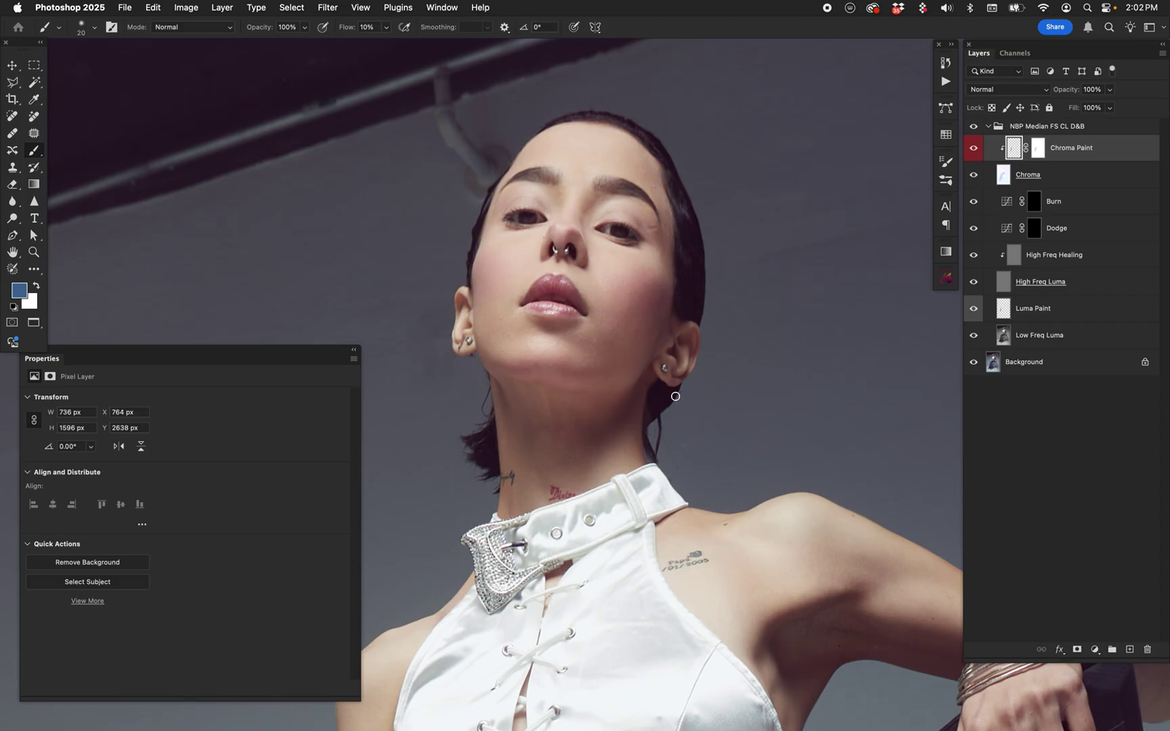
Enlarge the brush and paint cheek-sampled skin tones over the chin on Chroma Paint
{"action": "key", "text": "bracketright"}
{"action": "key", "text": "bracketright"}
{"action": "key", "text": "bracketright"}
{"action": "key", "text": "bracketright"}
{"action": "key", "text": "bracketright"}
{"action": "key", "text": "bracketright"}
{"action": "key", "text": "bracketright"}
{"action": "left_click", "coordinate": [508, 264], "text": "alt"}
{"action": "mouse_move", "coordinate": [509, 332]}
{"action": "left_mouse_down"}
{"action": "mouse_move", "coordinate": [540, 351]}
{"action": "mouse_move", "coordinate": [617, 340]}
{"action": "mouse_move", "coordinate": [596, 339]}
{"action": "mouse_move", "coordinate": [600, 297]}
{"action": "mouse_move", "coordinate": [606, 360]}
{"action": "mouse_move", "coordinate": [655, 293]}
{"action": "mouse_move", "coordinate": [535, 353]}
{"action": "left_mouse_up"}
{"action": "left_click", "coordinate": [639, 287], "text": "alt"}
{"action": "left_click", "coordinate": [562, 365], "text": "alt"}
{"action": "left_click", "coordinate": [630, 283], "text": "alt"}
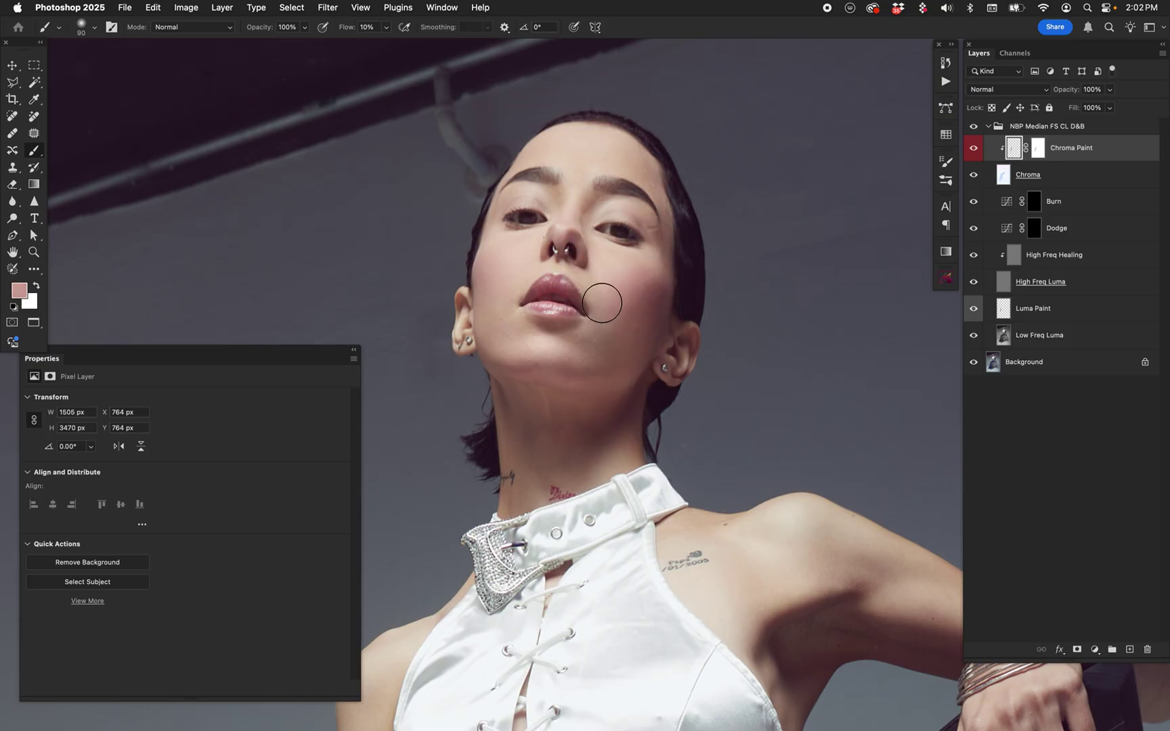
Target the Chroma Paint layer's mask with black as the paint colour and fine-tune brush size
{"action": "left_click", "coordinate": [1036, 152]}
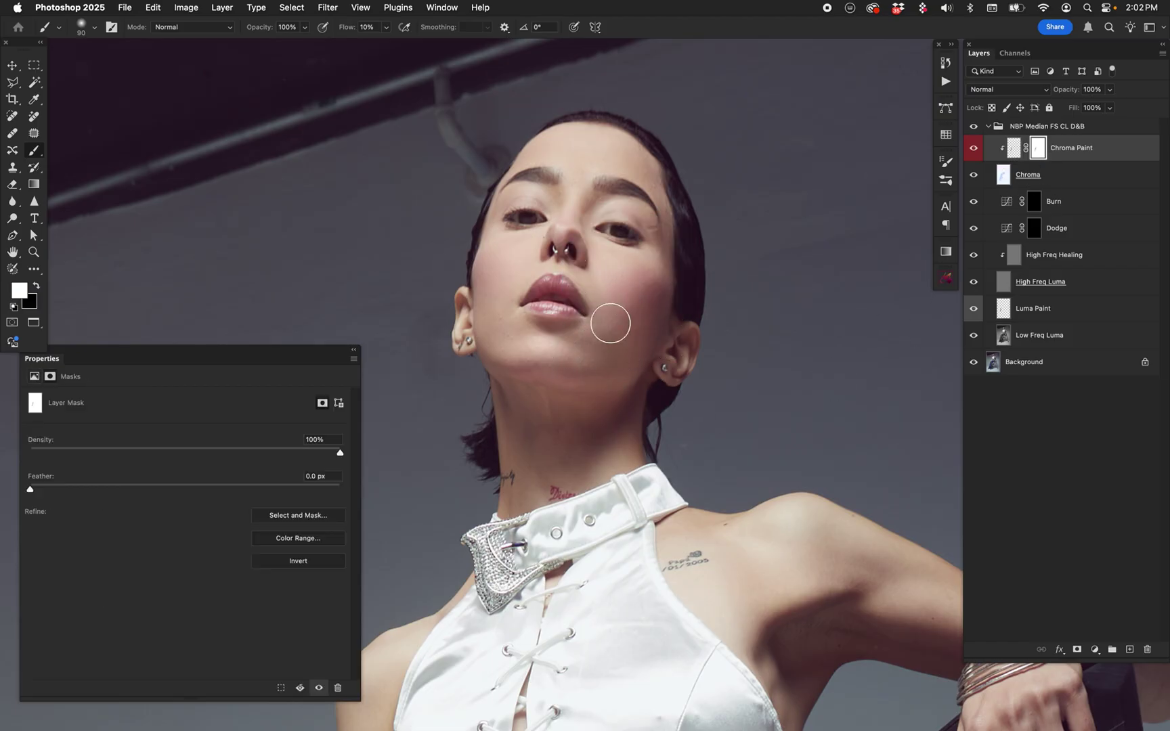
{"action": "key", "text": "d"}
{"action": "key", "text": "bracketright"}
{"action": "key", "text": "bracketleft"}
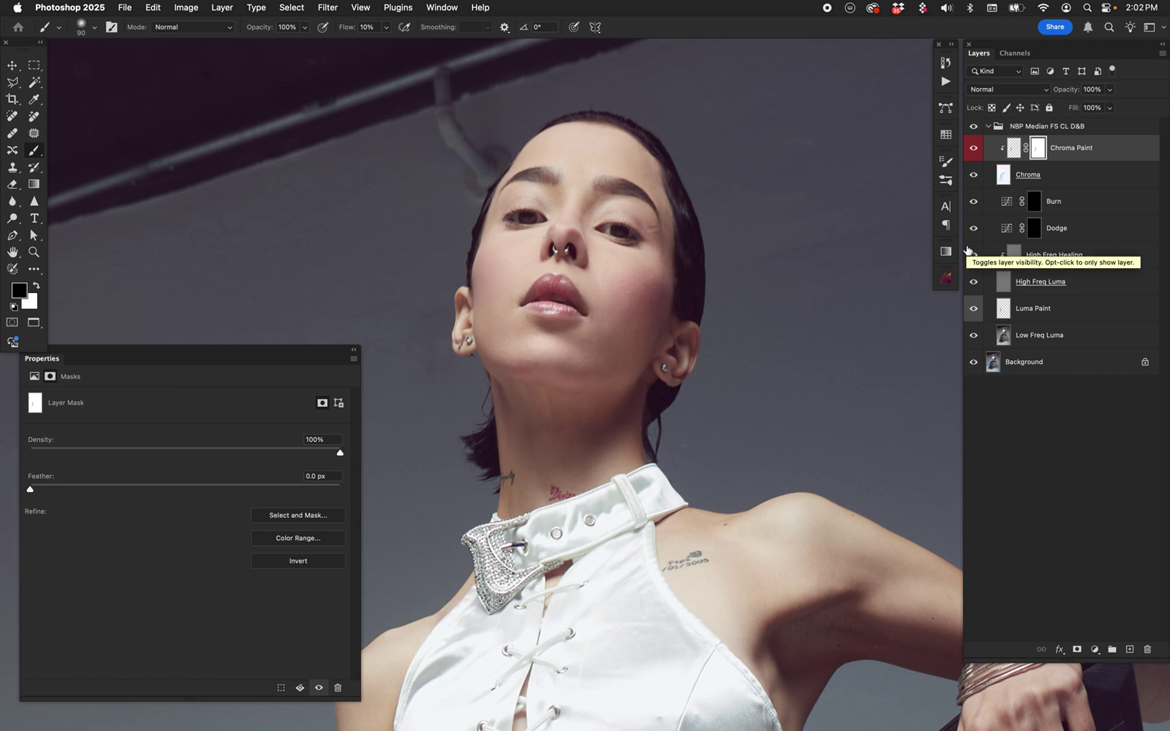
Toggle the NBP Median group off and on to compare before and after, zooming on the jeans
{"action": "left_click", "coordinate": [973, 129]}
{"action": "left_click", "coordinate": [976, 129]}
{"action": "scroll", "coordinate": [586, 400], "scroll_direction": "down", "scroll_amount": 3}
{"action": "scroll", "coordinate": [510, 459], "scroll_direction": "down", "scroll_amount": 5}
{"action": "key", "text": "z"}
{"action": "left_click", "coordinate": [577, 391]}
{"action": "scroll", "coordinate": [578, 391], "scroll_direction": "up", "scroll_amount": 5}
{"action": "left_click", "coordinate": [975, 129]}
{"action": "left_click", "coordinate": [975, 129]}
{"action": "scroll", "coordinate": [628, 428], "scroll_direction": "down", "scroll_amount": 4}
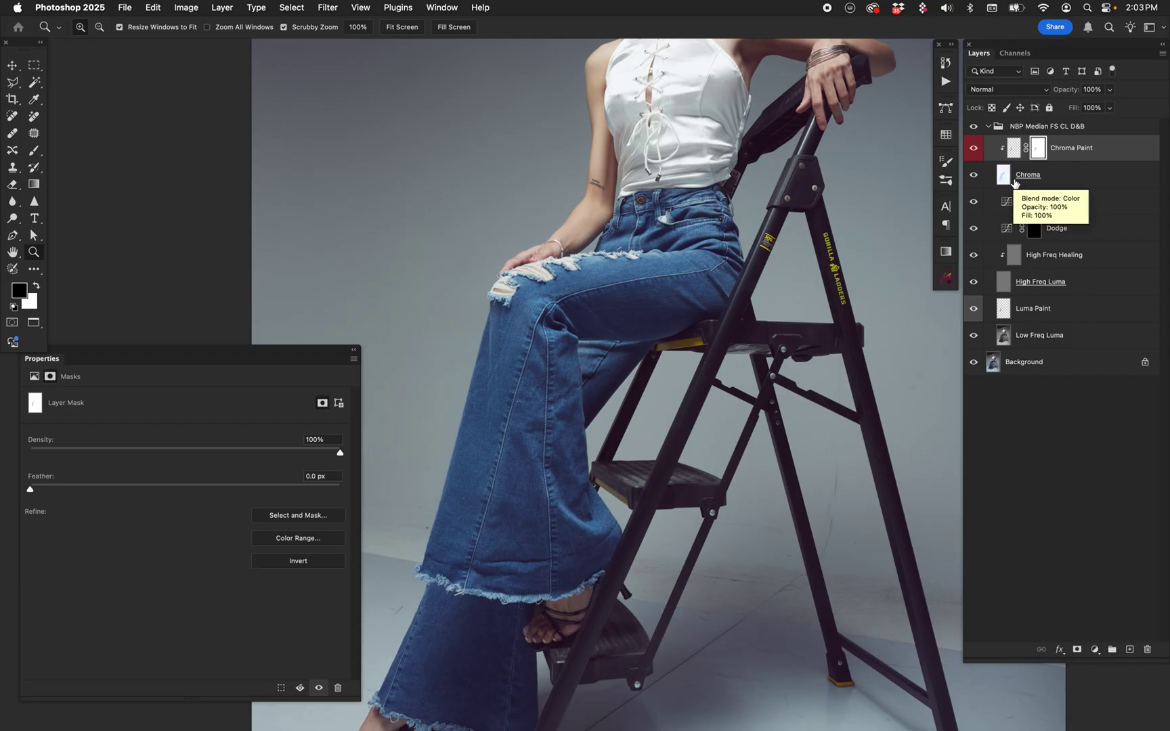
Fit the photo on screen and hide the Chroma layer so the portrait shows greyscale
{"action": "key", "text": "super+0"}
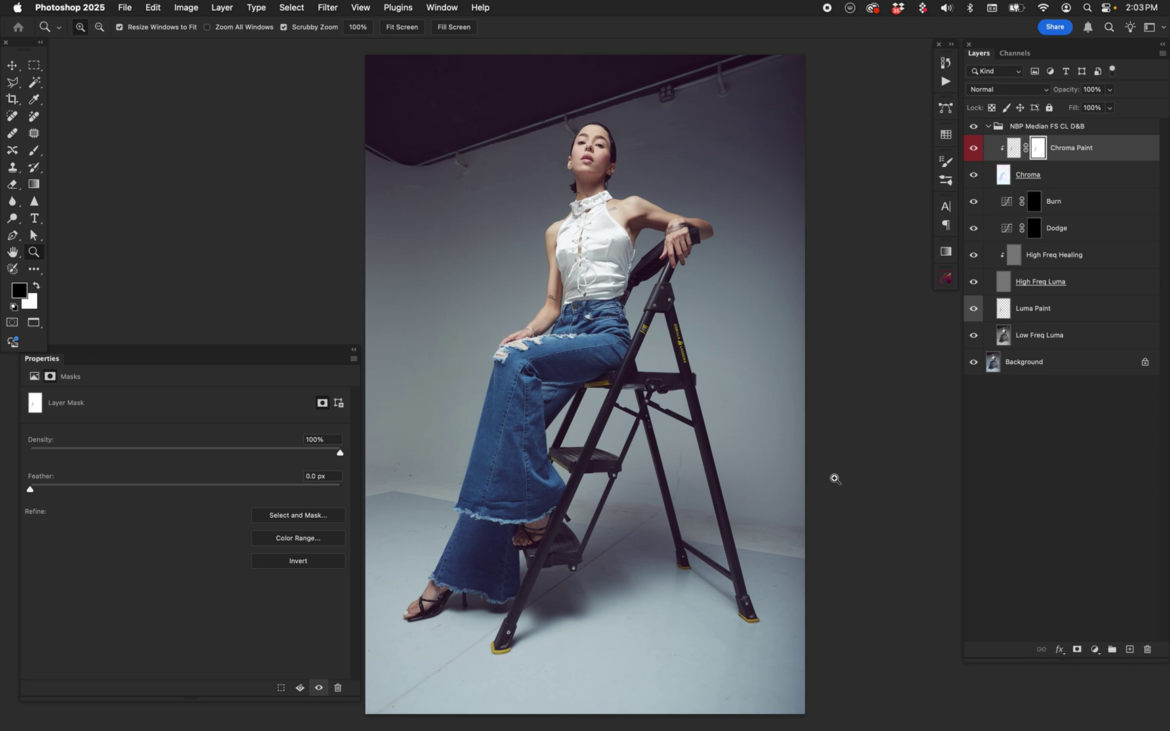
{"action": "left_click", "coordinate": [1044, 306]}
{"action": "left_click", "coordinate": [974, 175]}
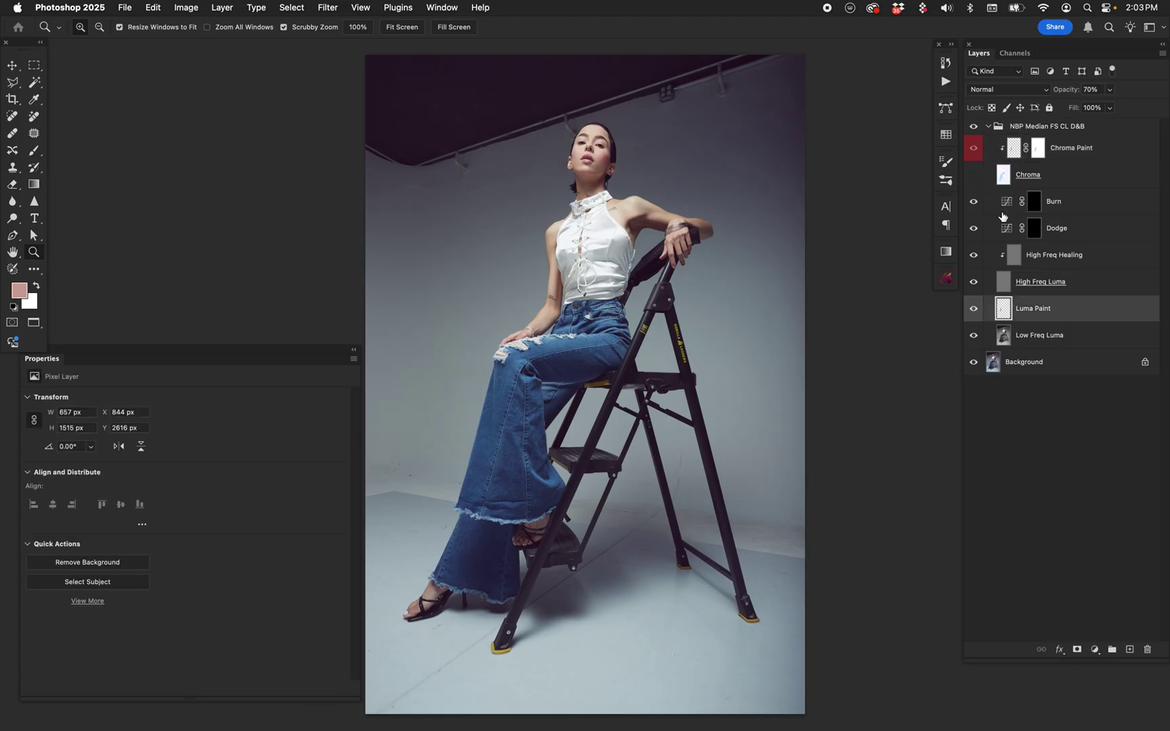
Add four empty layers, Layer 1 to Layer 4, above the Luma Paint layer
{"action": "left_click", "coordinate": [1015, 264]}
{"action": "left_click", "coordinate": [1010, 282]}
{"action": "left_click", "coordinate": [1015, 263]}
{"action": "left_click", "coordinate": [1008, 341]}
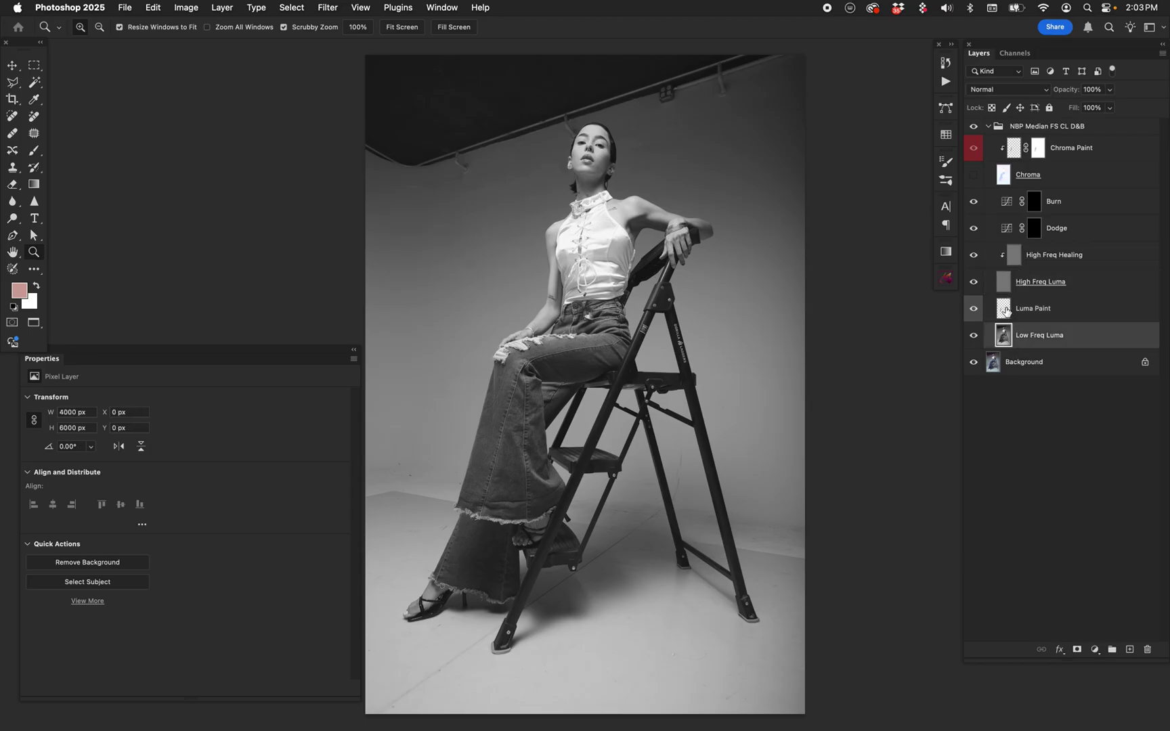
{"action": "left_click", "coordinate": [1008, 310]}
{"action": "left_click", "coordinate": [1130, 650]}
{"action": "left_click", "coordinate": [1130, 649]}
{"action": "left_click", "coordinate": [1129, 649]}
{"action": "left_click", "coordinate": [1130, 649]}
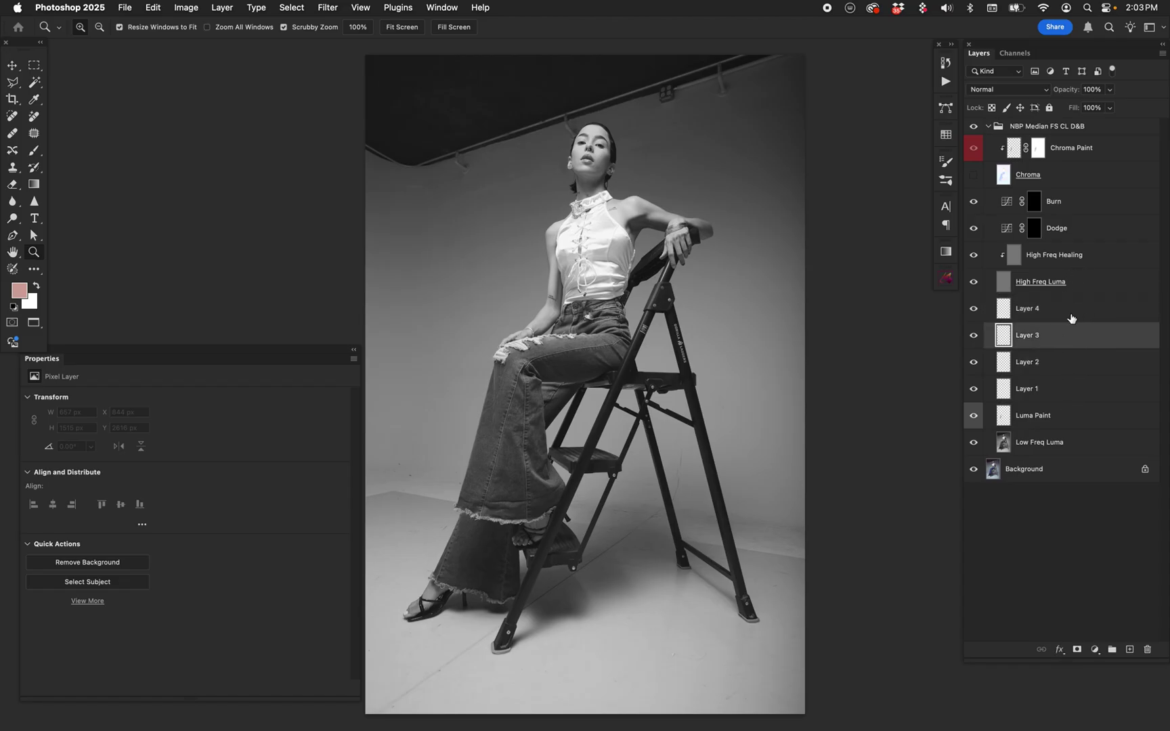
Select the Burn layer and turn the Chroma layer's visibility back on to restore colour
{"action": "left_click", "coordinate": [1064, 233]}
{"action": "left_click", "coordinate": [1064, 207]}
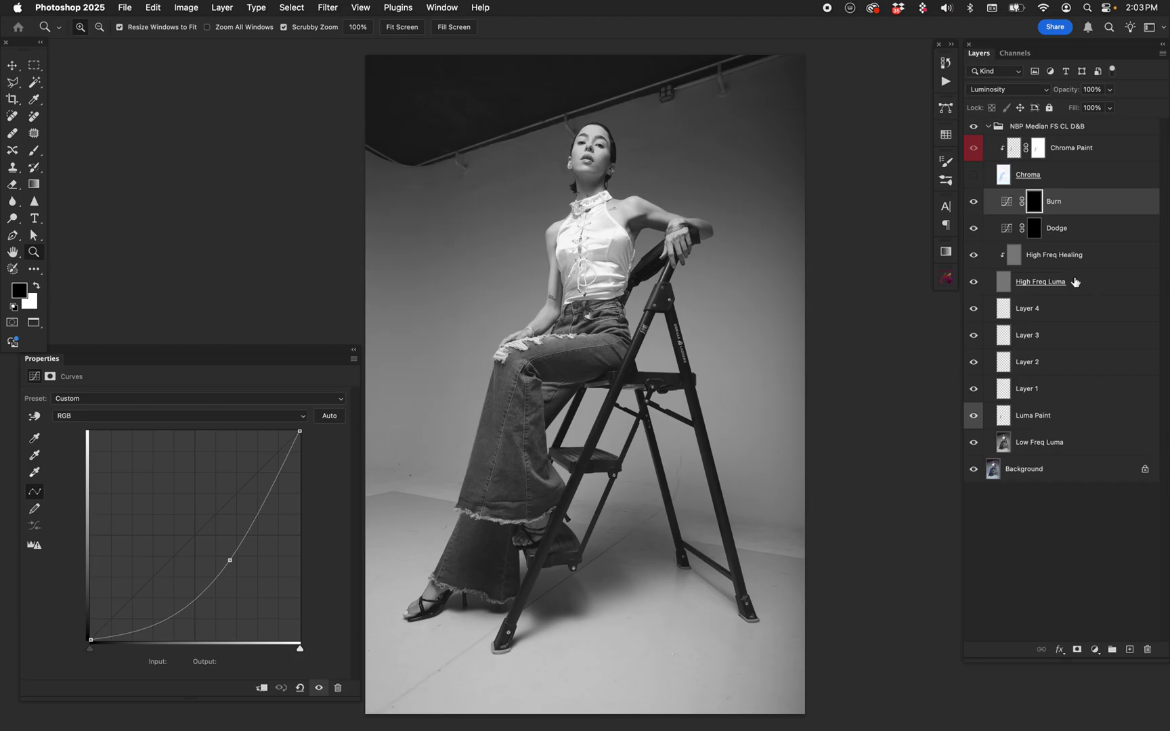
{"action": "mouse_move", "coordinate": [1076, 283]}
{"action": "left_click", "coordinate": [973, 175]}
{"action": "mouse_move", "coordinate": [994, 279]}
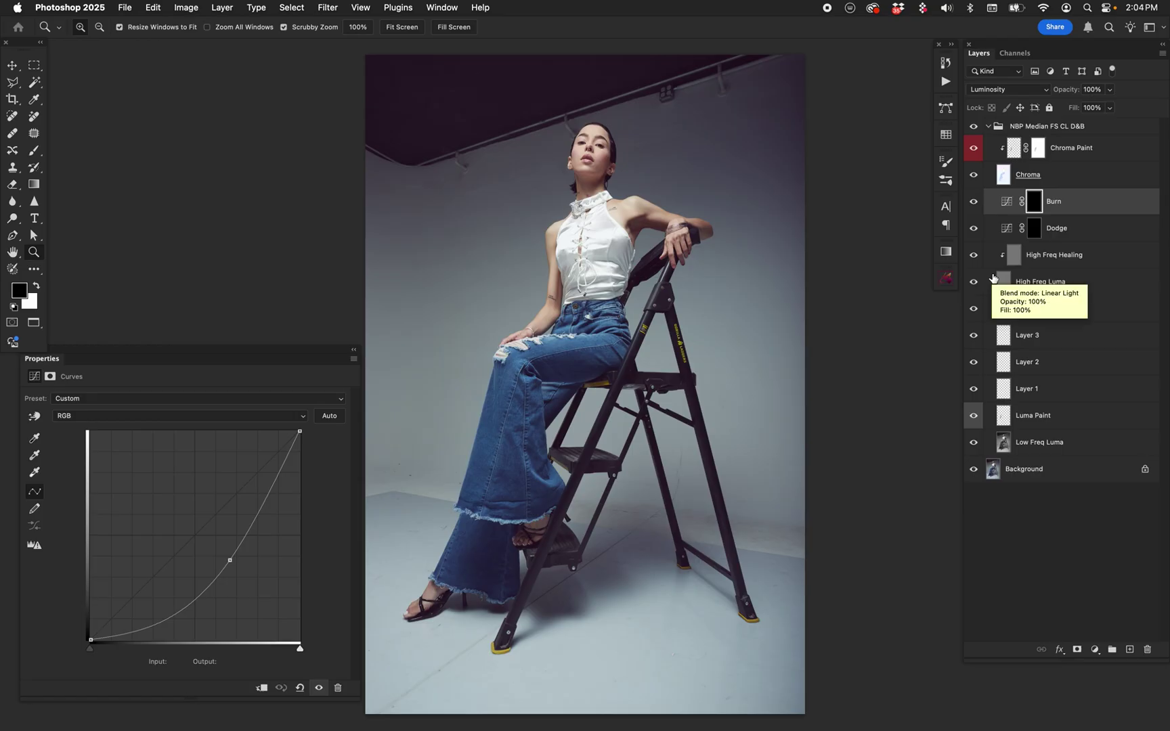
Zoom in on the face, then add Layer 5 above Chroma Paint and clip it
{"action": "left_click_drag", "start_coordinate": [613, 165], "coordinate": [710, 245]}
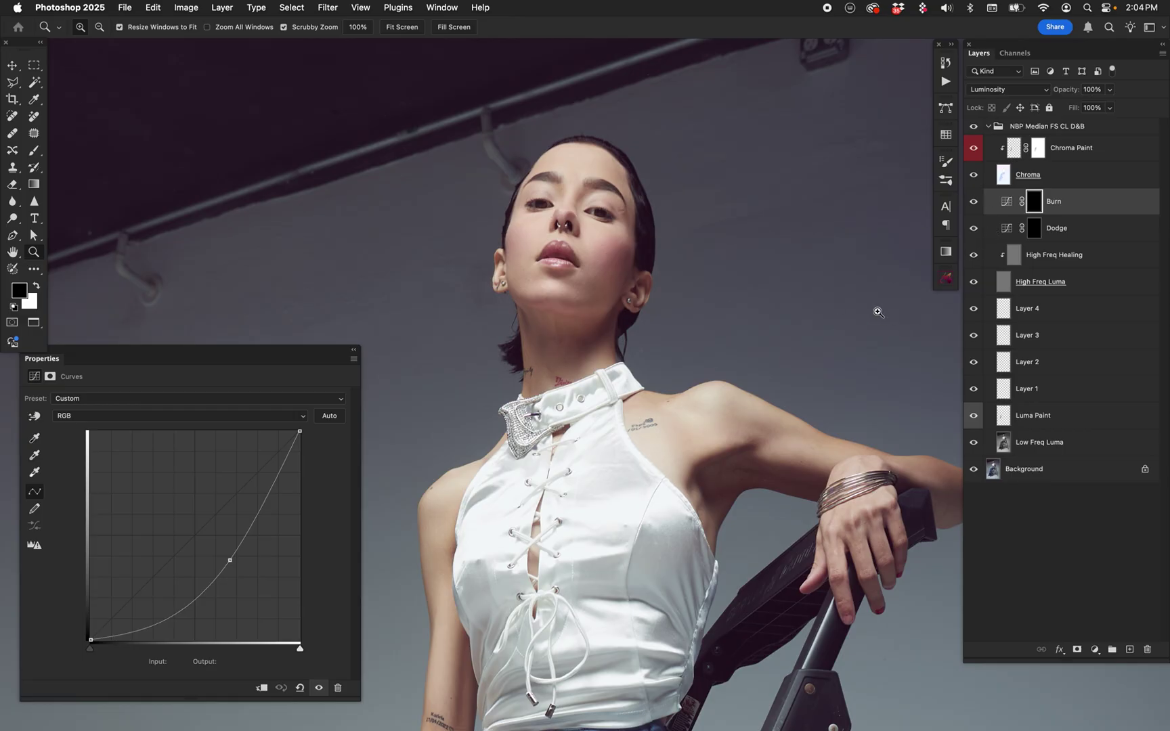
{"action": "left_click", "coordinate": [1009, 177]}
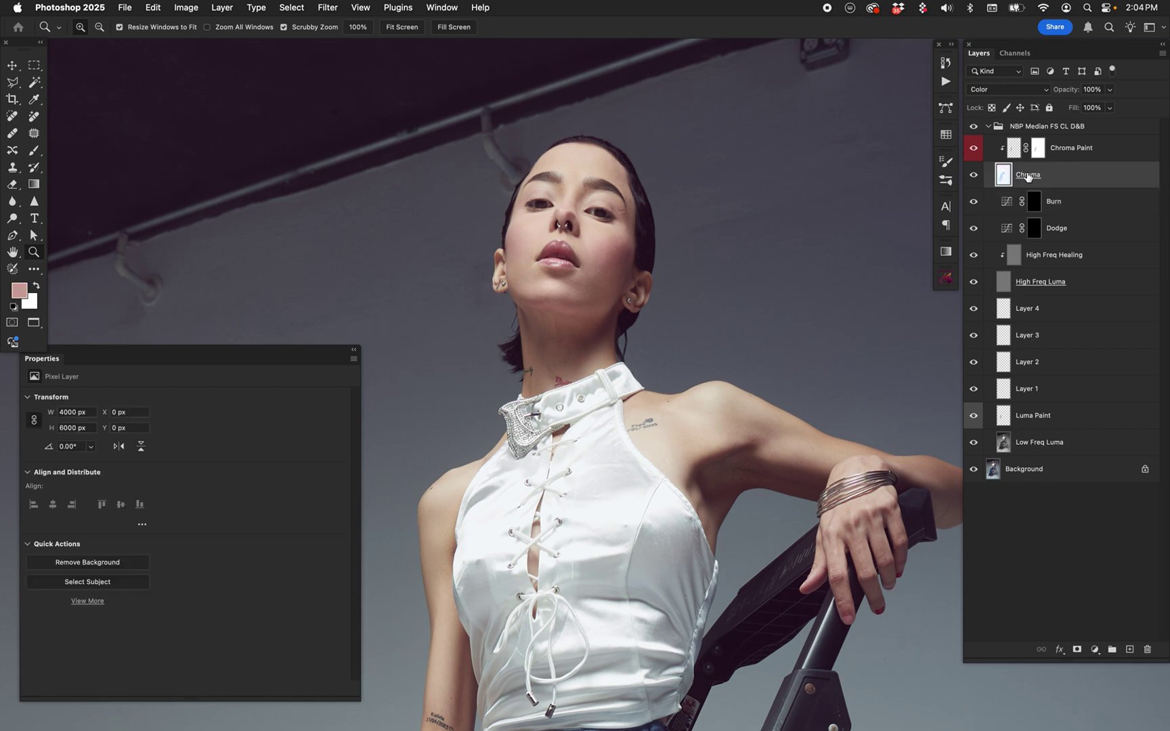
{"action": "left_click", "coordinate": [1017, 151]}
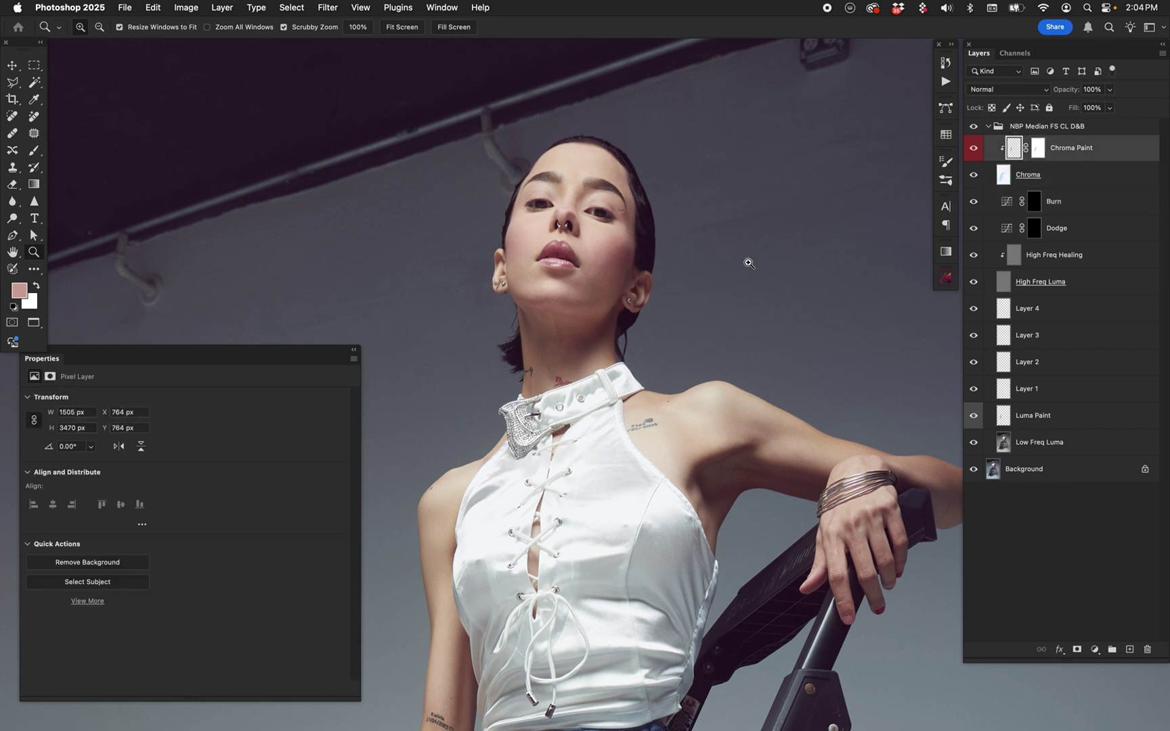
{"action": "left_click", "coordinate": [1130, 649]}
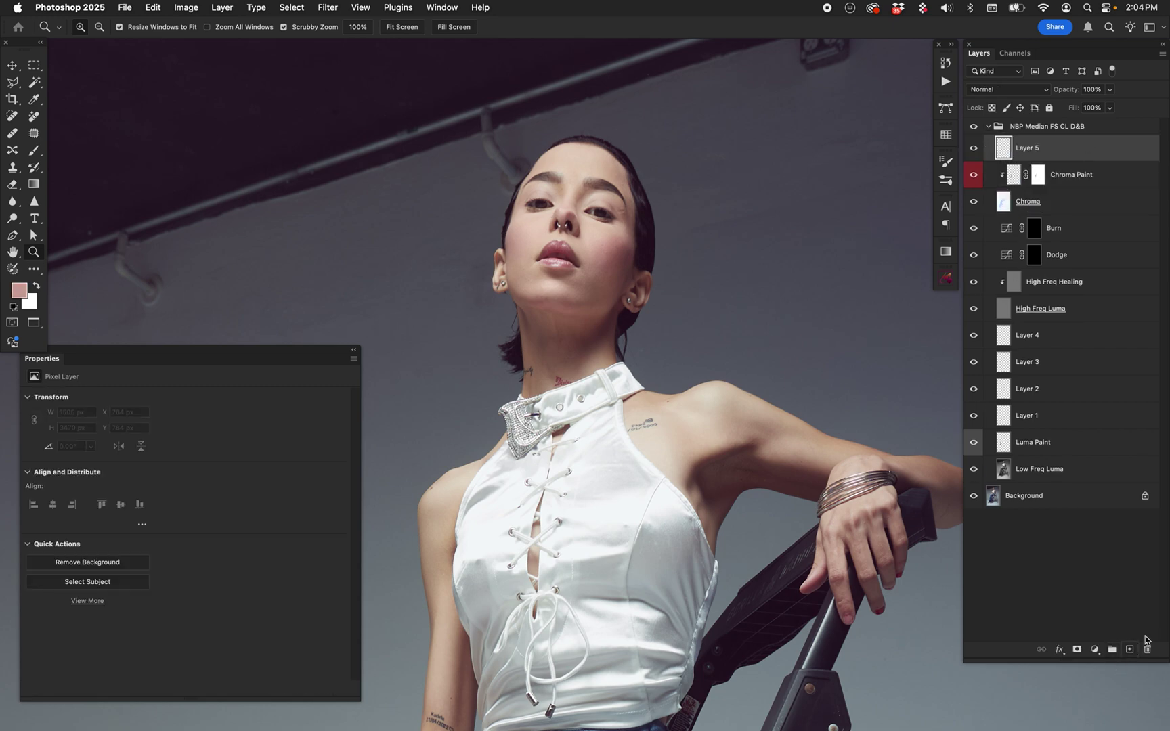
{"action": "left_click", "coordinate": [1007, 162], "text": "alt"}
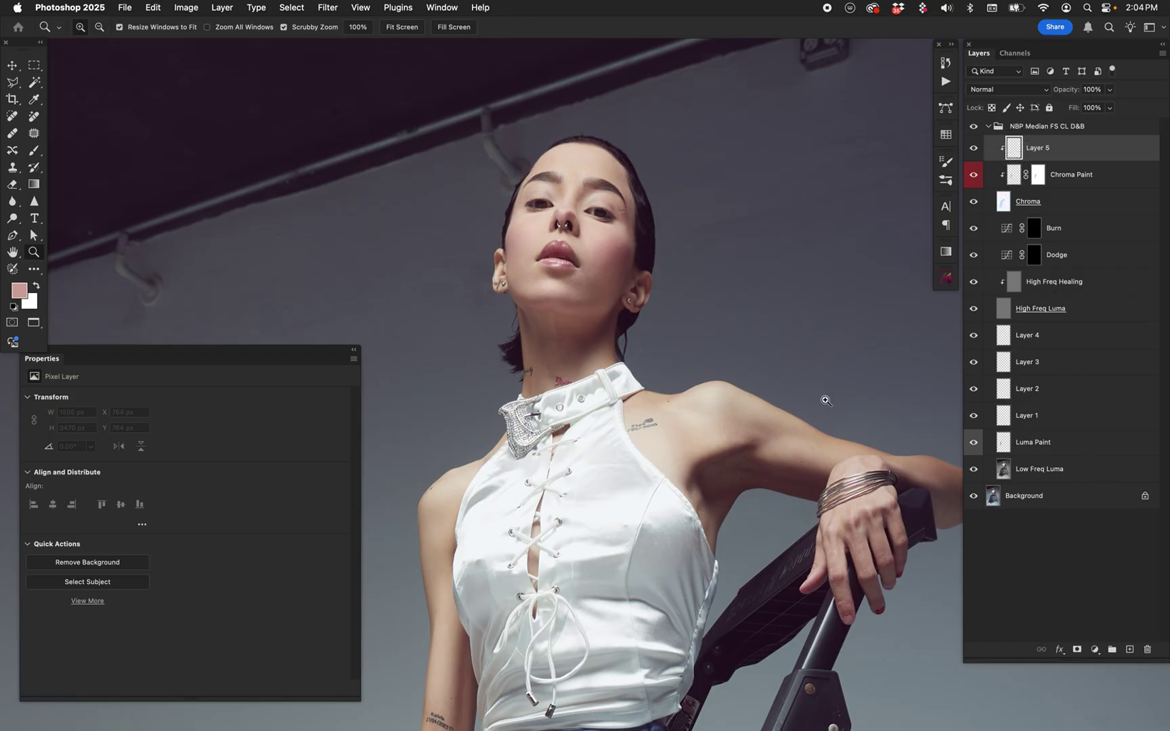
Review the High Freq Healing, Chroma Paint and Chroma layers, then fit the image and choose Move
{"action": "left_click", "coordinate": [1017, 285]}
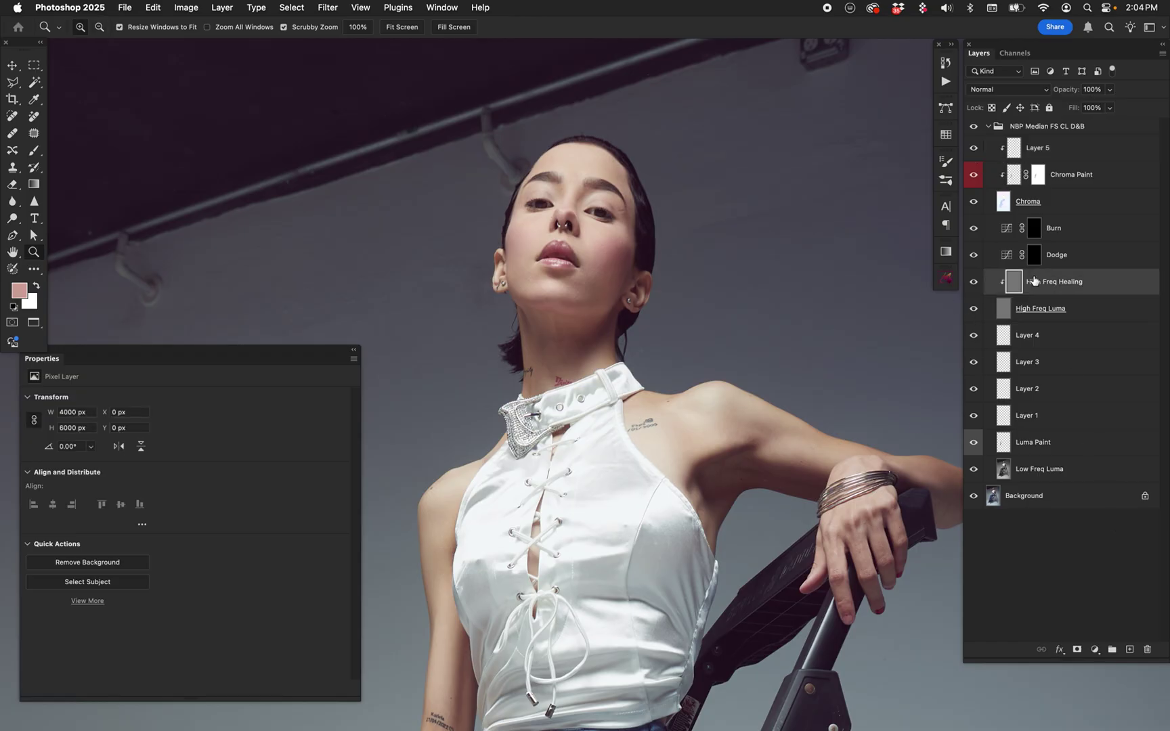
{"action": "left_click", "coordinate": [1014, 151]}
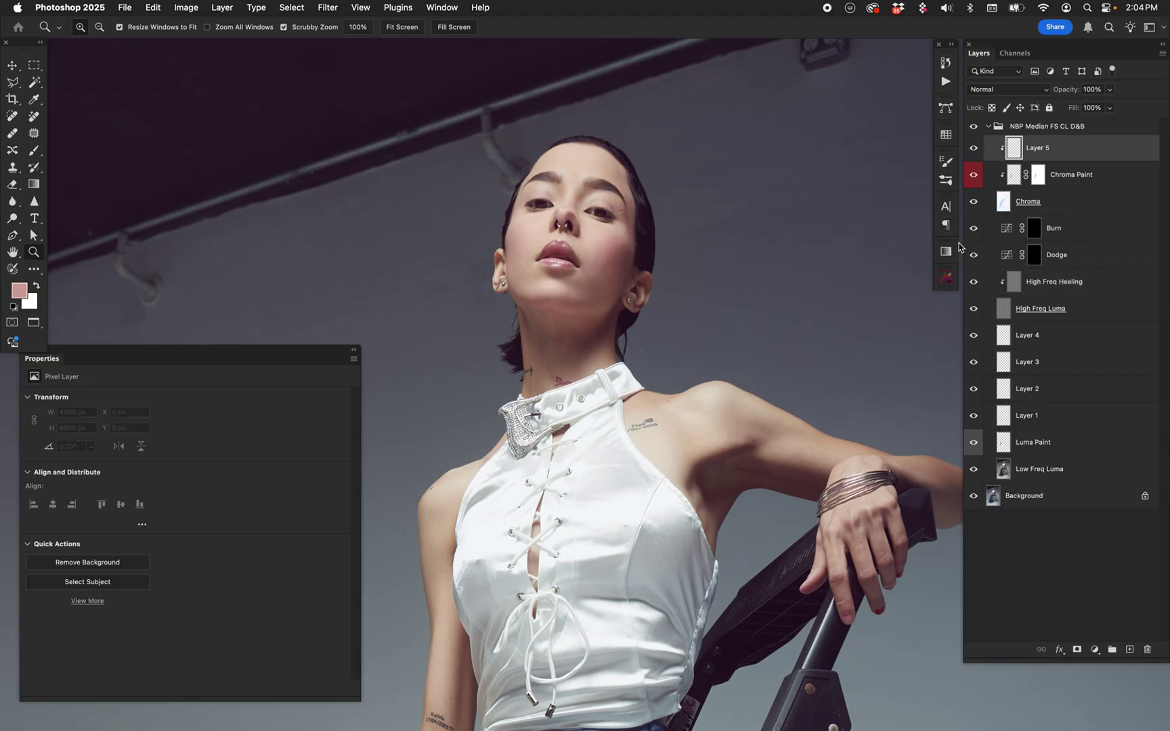
{"action": "left_click", "coordinate": [1019, 204]}
{"action": "left_click", "coordinate": [1015, 174]}
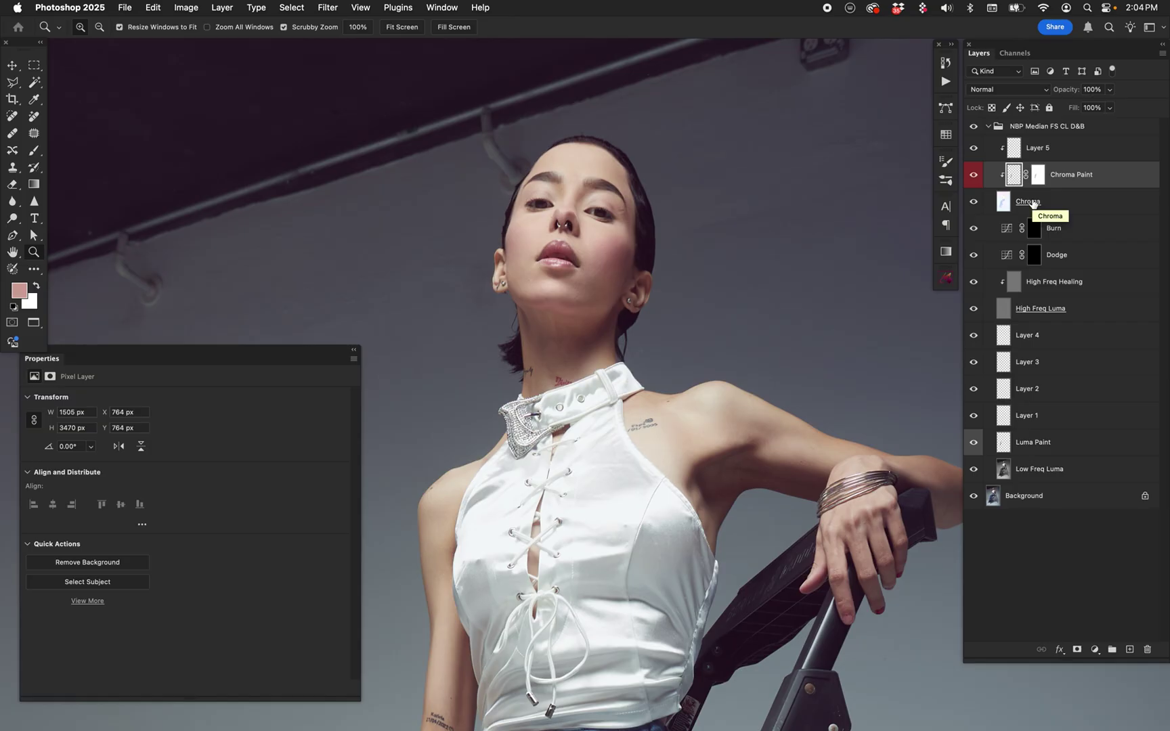
{"action": "left_click", "coordinate": [1012, 210]}
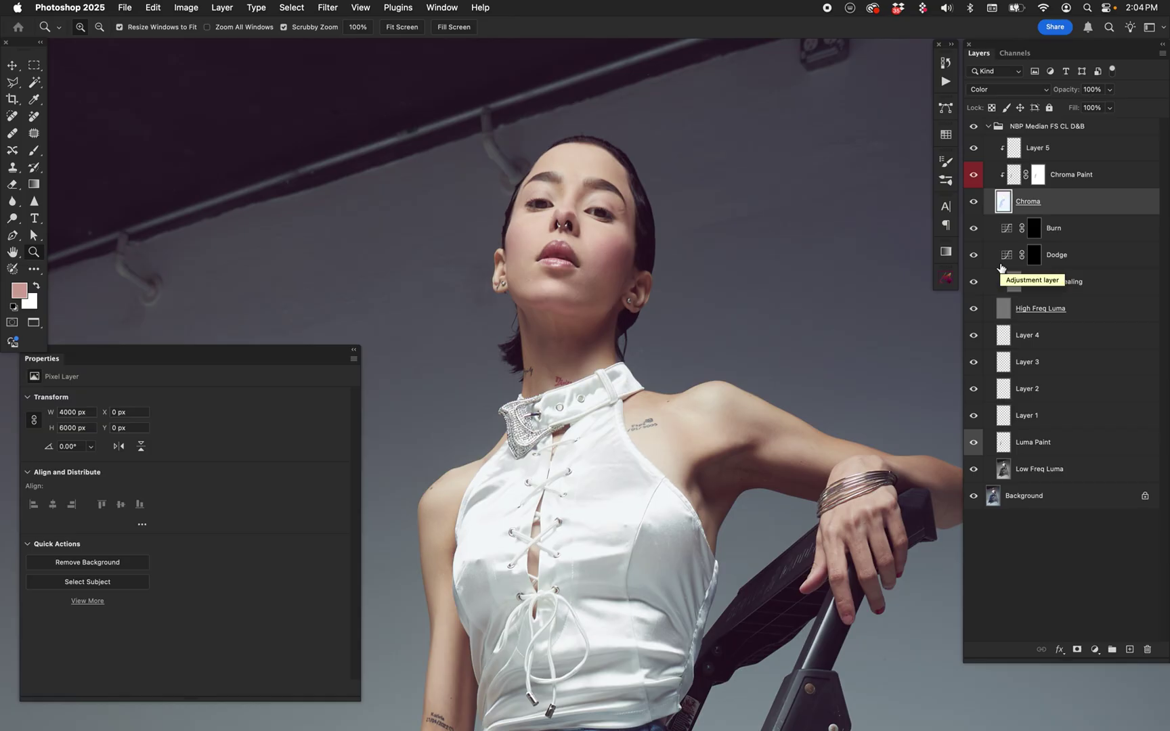
{"action": "key", "text": "super+0"}
{"action": "key", "text": "v"}
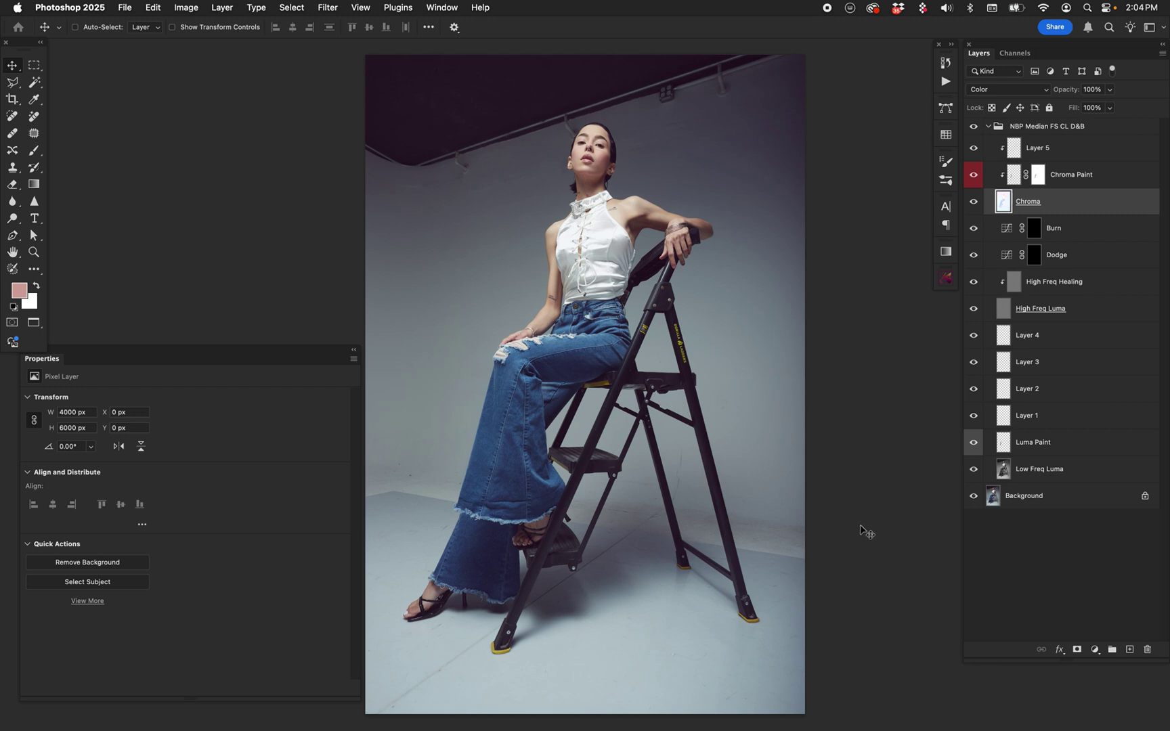
Select Layer 5 and Layer 4, then collapse the NBP Median FS CL D&B group
{"action": "left_click", "coordinate": [1059, 155]}
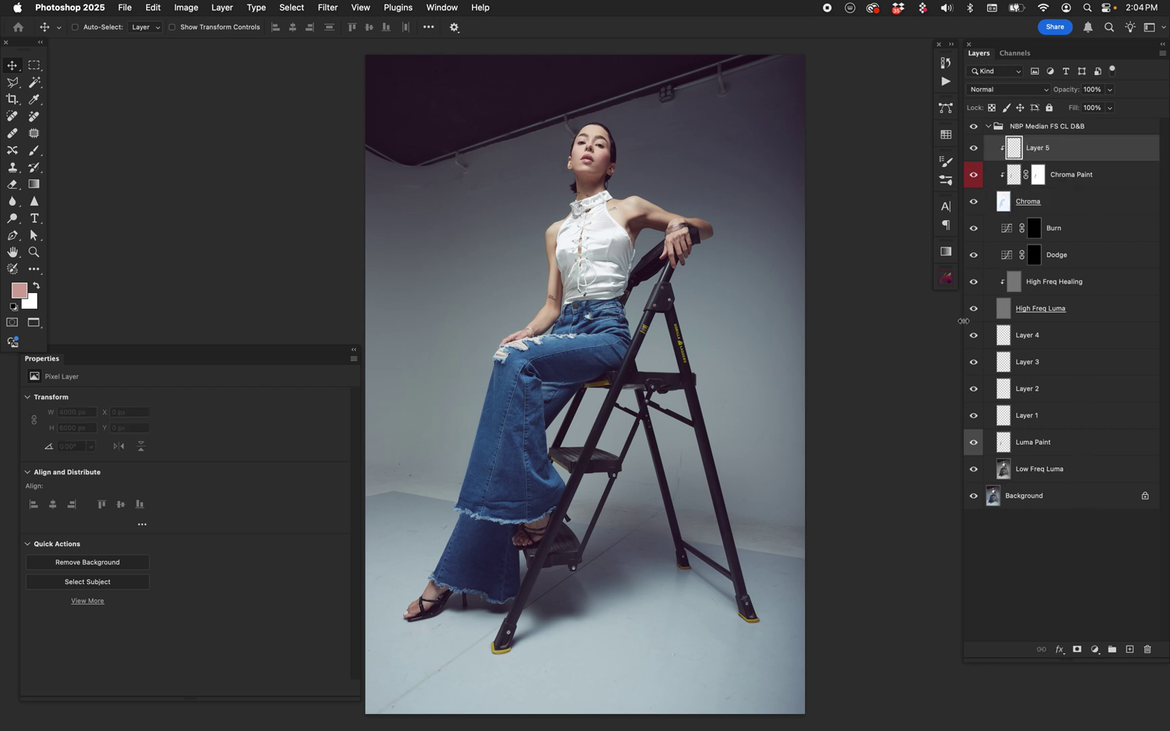
{"action": "left_click", "coordinate": [1045, 341]}
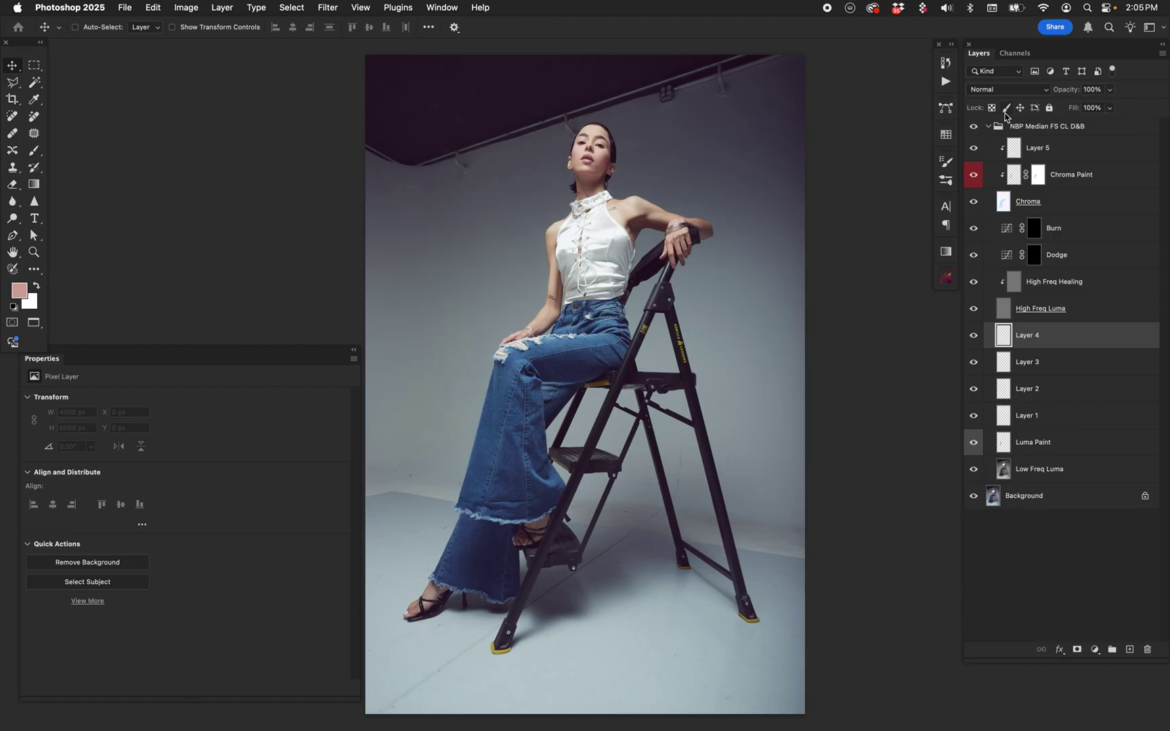
{"action": "left_click", "coordinate": [988, 126]}
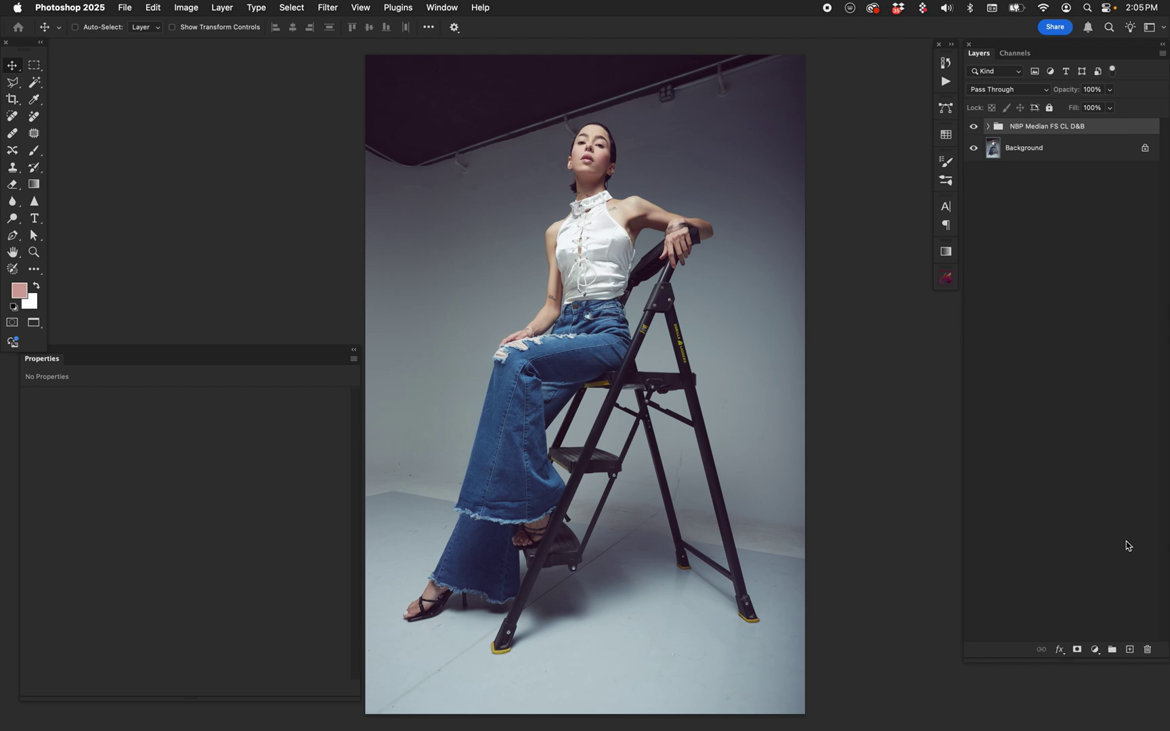
Flatten the image to a single Background, undo, expand the group, then redo the flatten
{"action": "left_click", "coordinate": [1162, 53]}
{"action": "left_click", "coordinate": [1052, 546]}
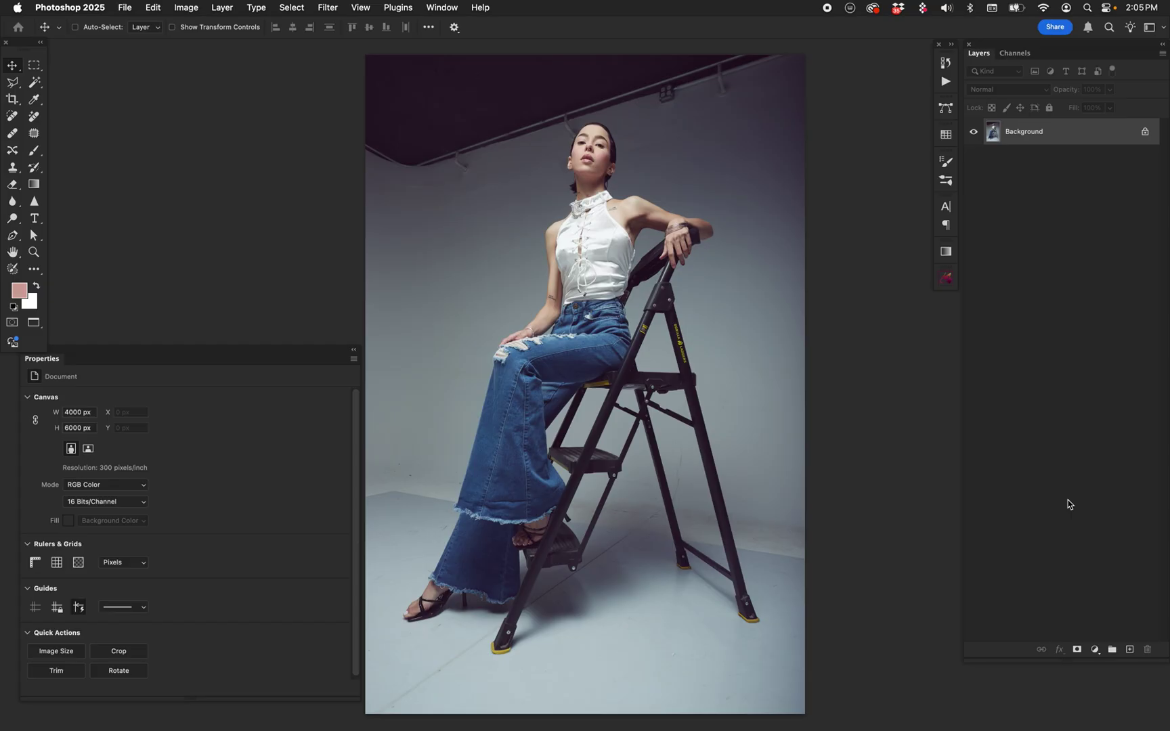
{"action": "key", "text": "super+z"}
{"action": "left_click", "coordinate": [988, 126]}
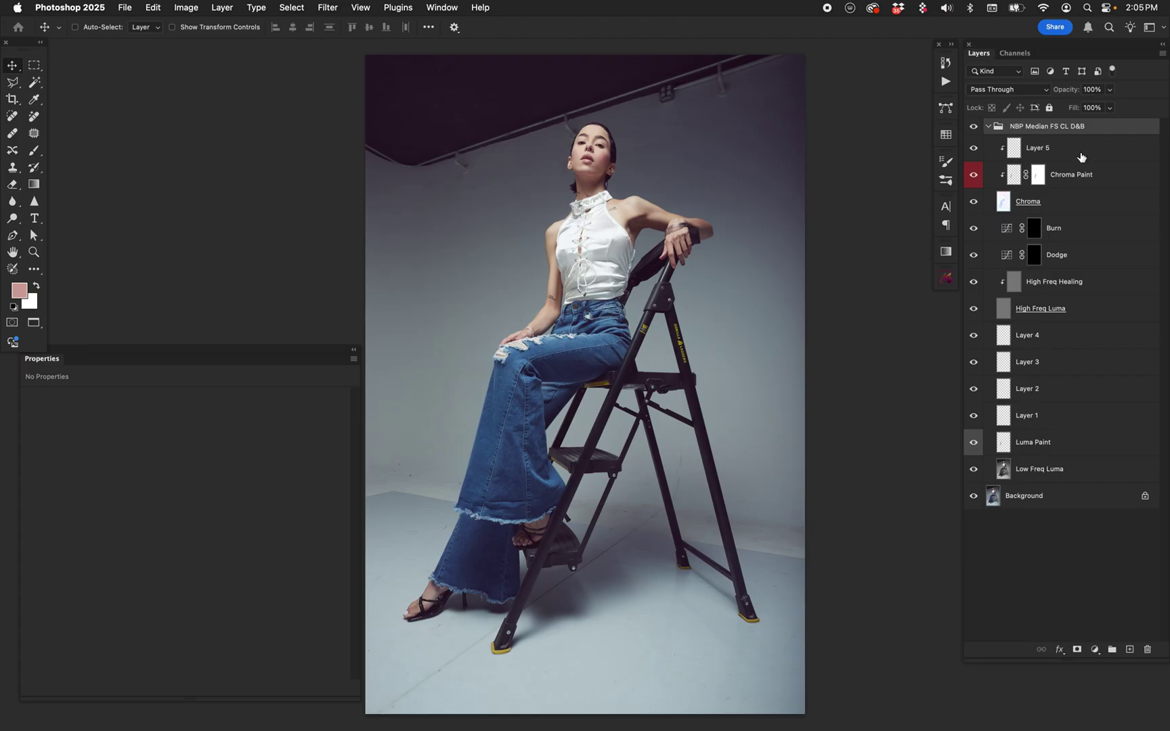
{"action": "key", "text": "super+shift+z"}
{"action": "left_click", "coordinate": [946, 81]}
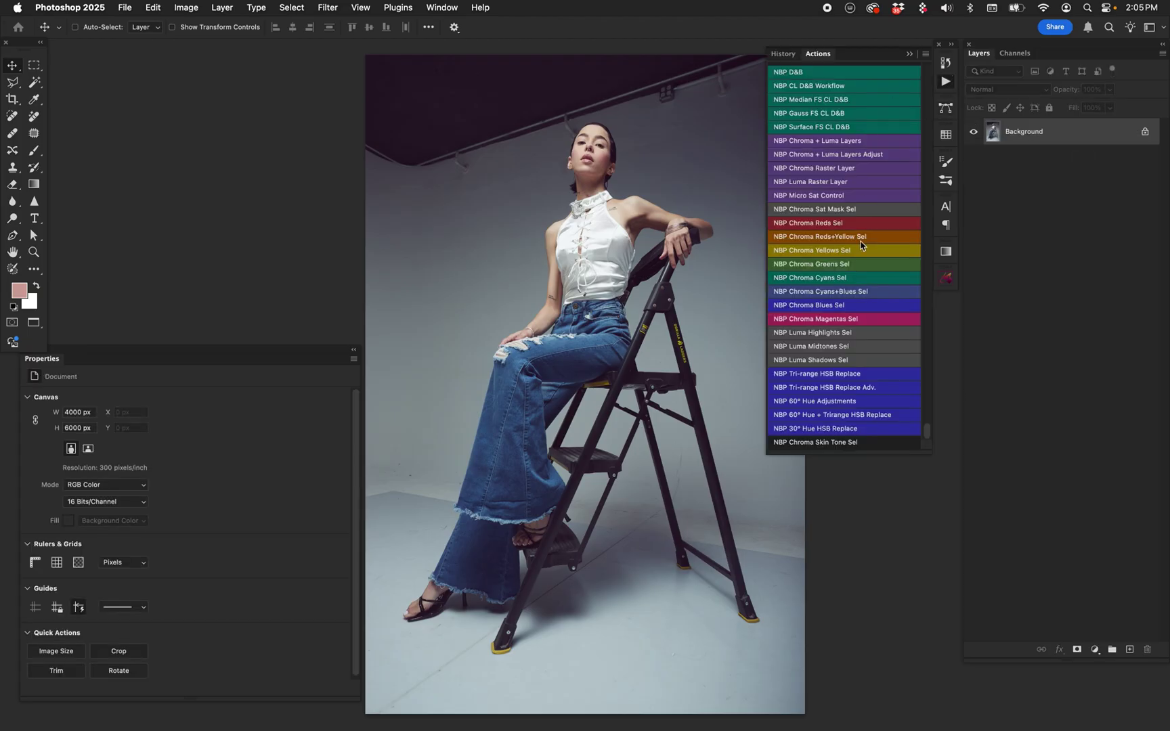
Play the NBP Gauss FS CL D&B action past its warning with a 2-pixel Gaussian blur radius
{"action": "left_click", "coordinate": [787, 129]}
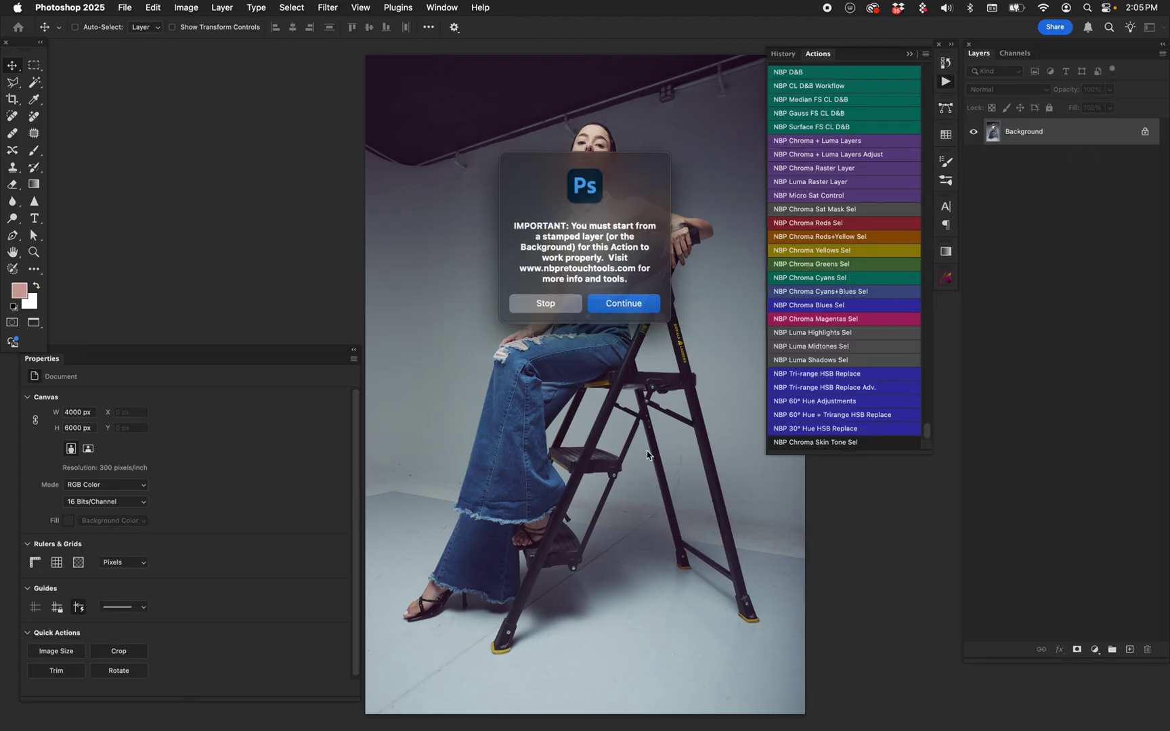
{"action": "key", "text": "Return"}
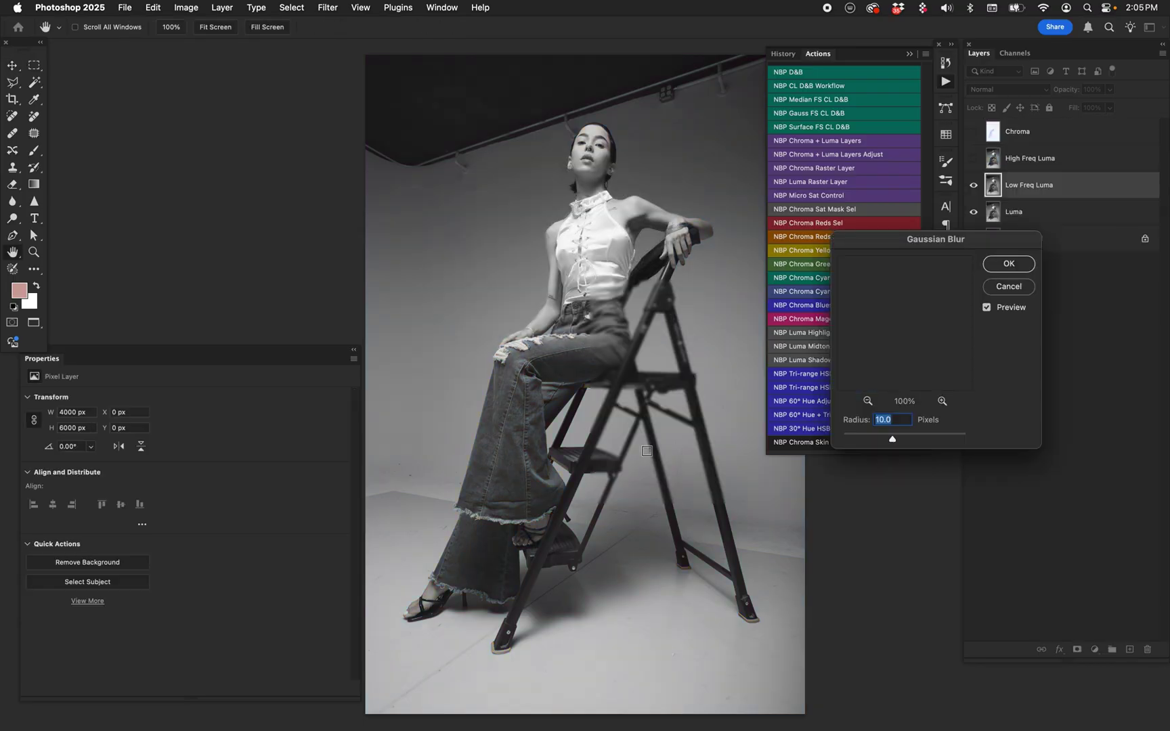
{"action": "type", "text": "2"}
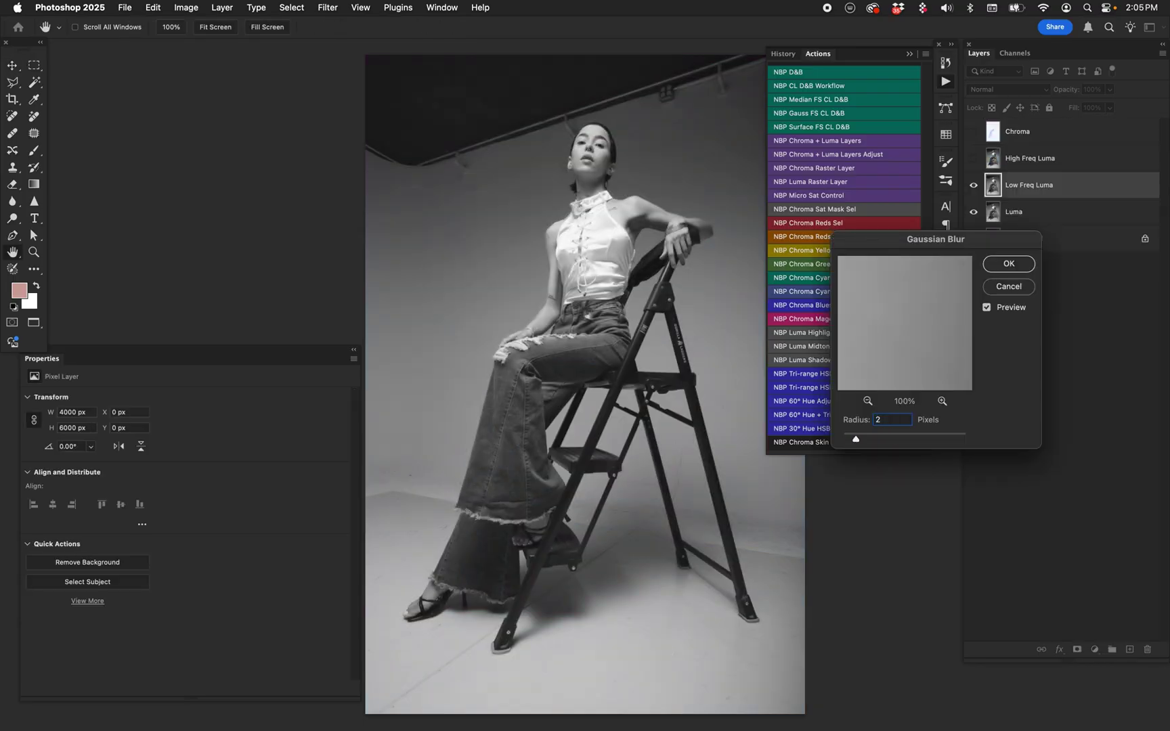
{"action": "key", "text": "Return"}
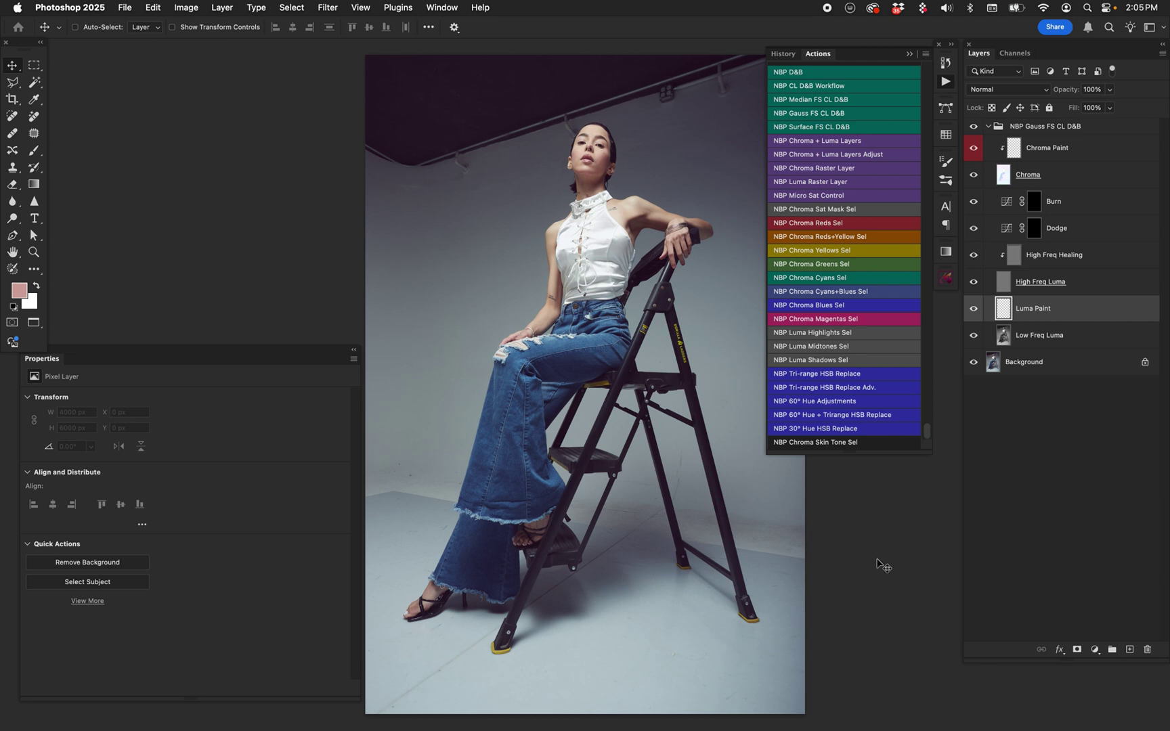
Close the Actions list, solo the Low Freq Luma layer, and zoom in on the model
{"action": "left_click", "coordinate": [819, 54]}
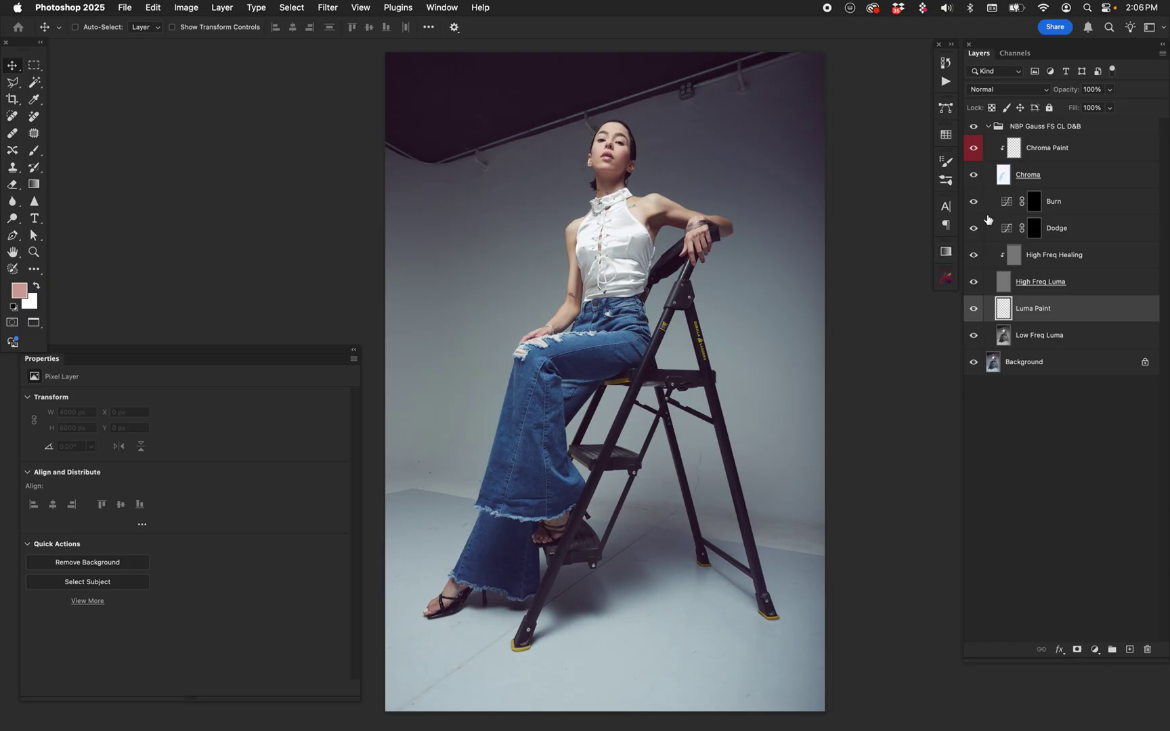
{"action": "left_click", "coordinate": [1046, 257]}
{"action": "left_click", "coordinate": [1047, 336]}
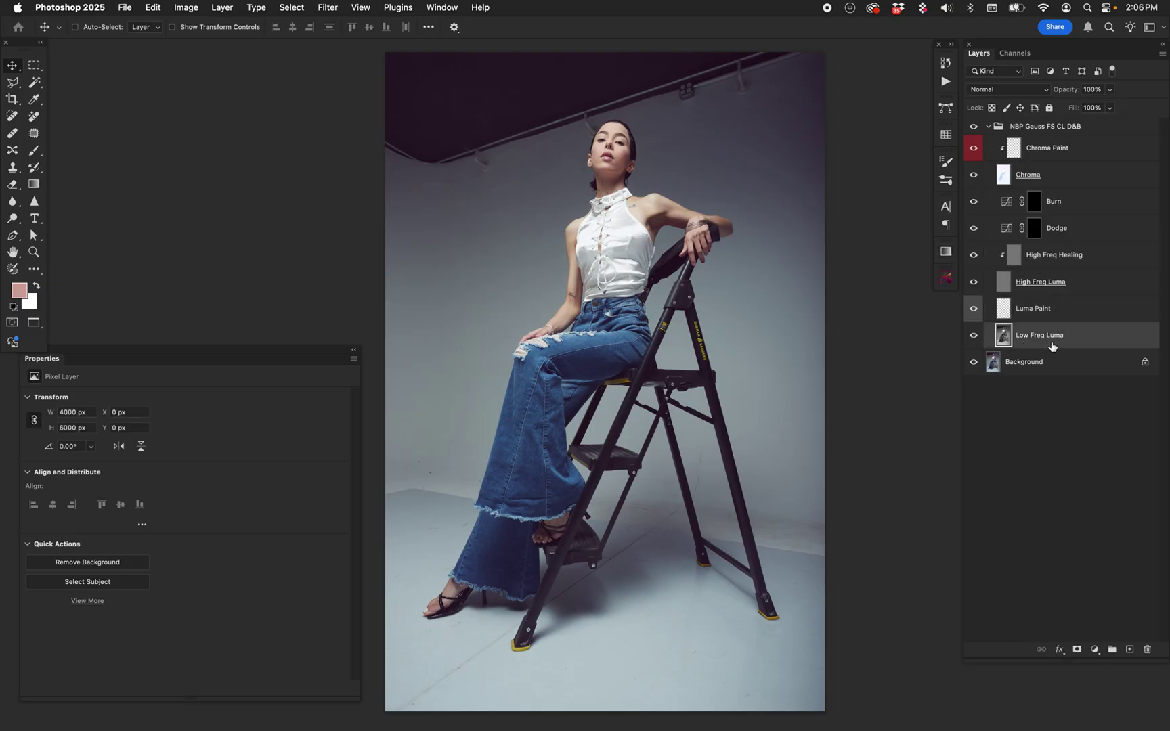
{"action": "left_click", "coordinate": [975, 336], "text": "alt"}
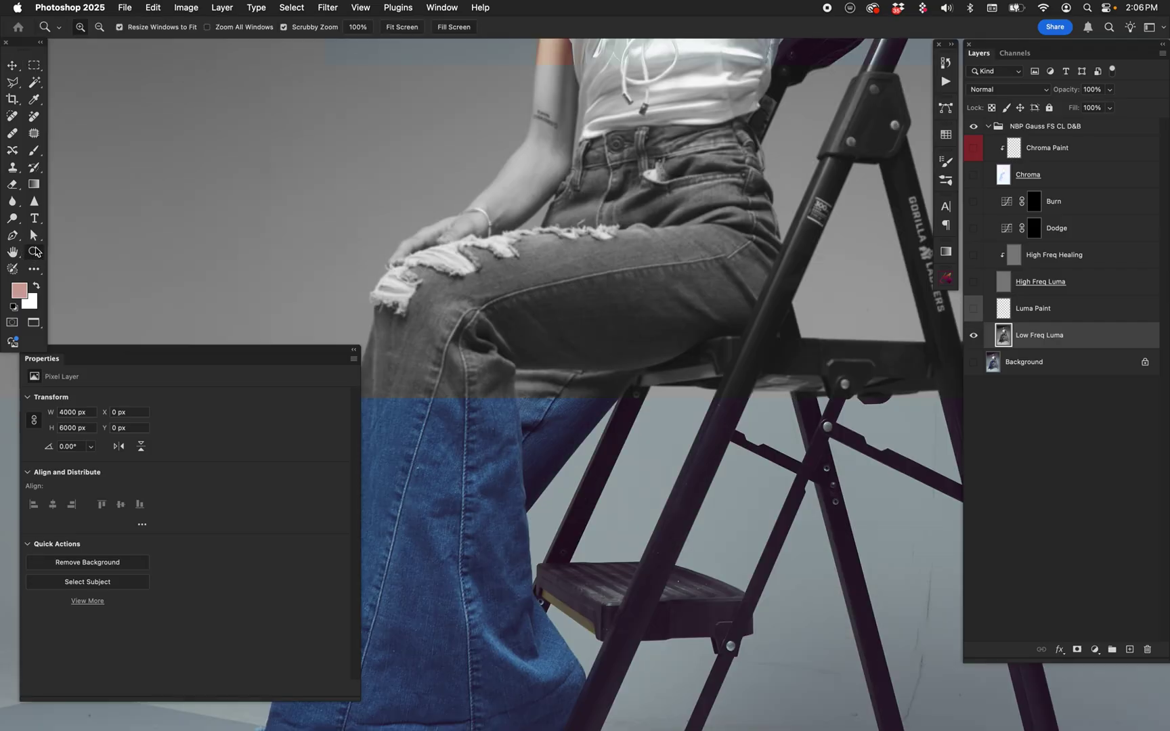
{"action": "left_click", "coordinate": [34, 252]}
{"action": "left_click_drag", "start_coordinate": [582, 383], "coordinate": [778, 452]}
{"action": "left_click_drag", "start_coordinate": [674, 153], "coordinate": [679, 334]}
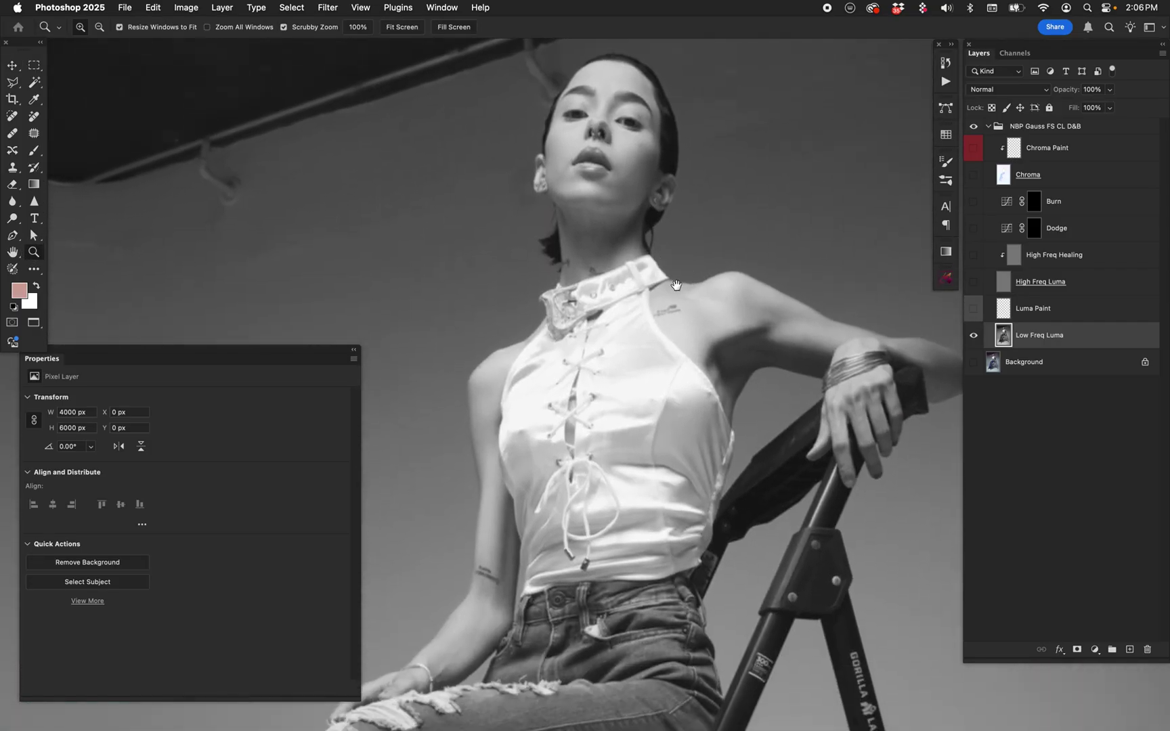
Restore all layers, then solo High Freq Luma and Chroma in turn, leaving everything visible
{"action": "left_click", "coordinate": [975, 336], "text": "alt"}
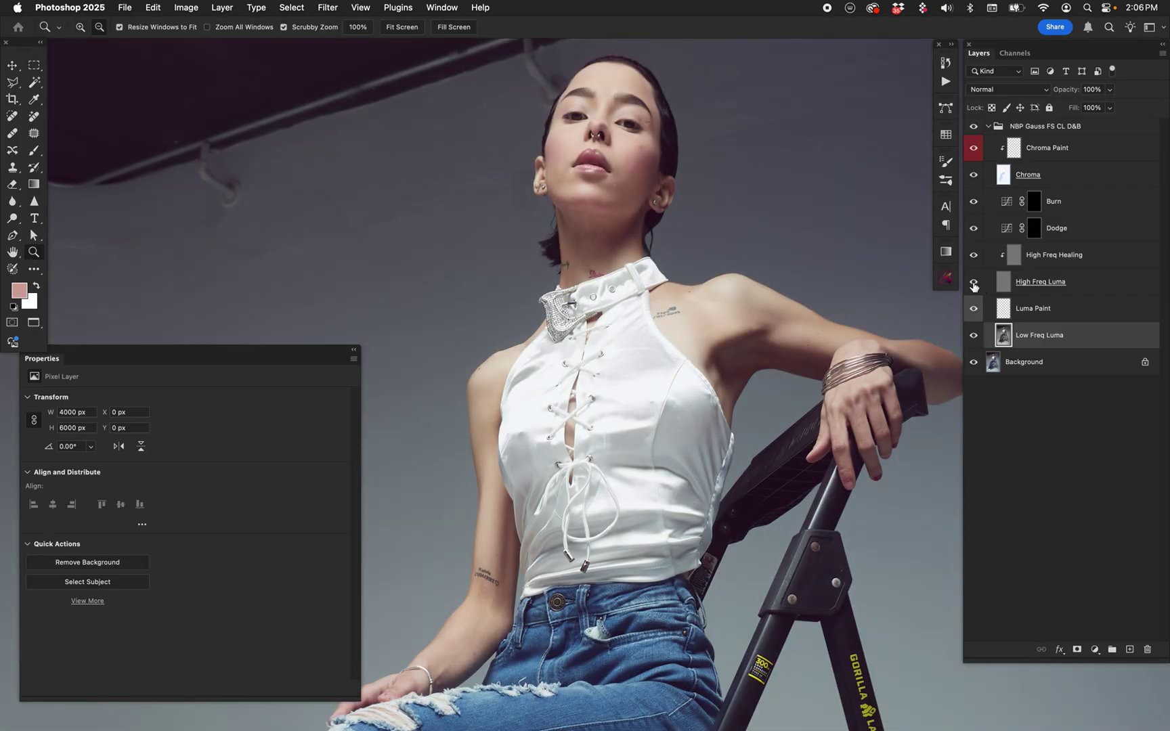
{"action": "left_click", "coordinate": [974, 281], "text": "alt"}
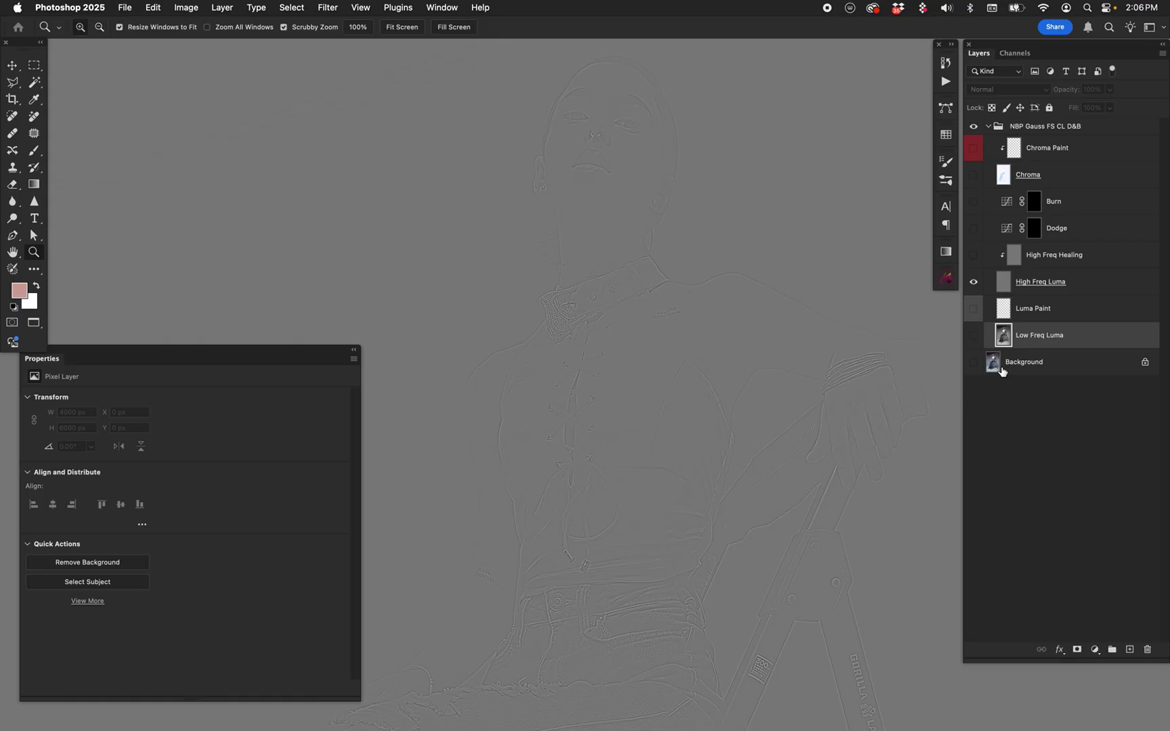
{"action": "left_click", "coordinate": [974, 282], "text": "alt"}
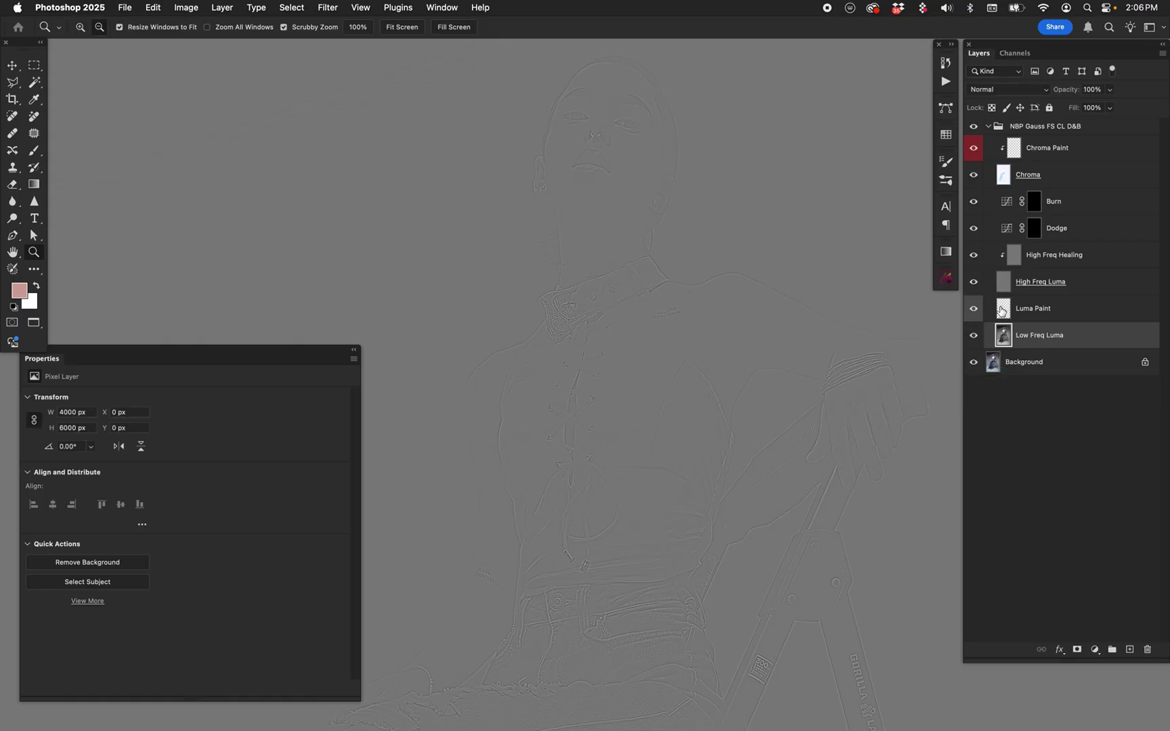
{"action": "left_click", "coordinate": [974, 174], "text": "alt"}
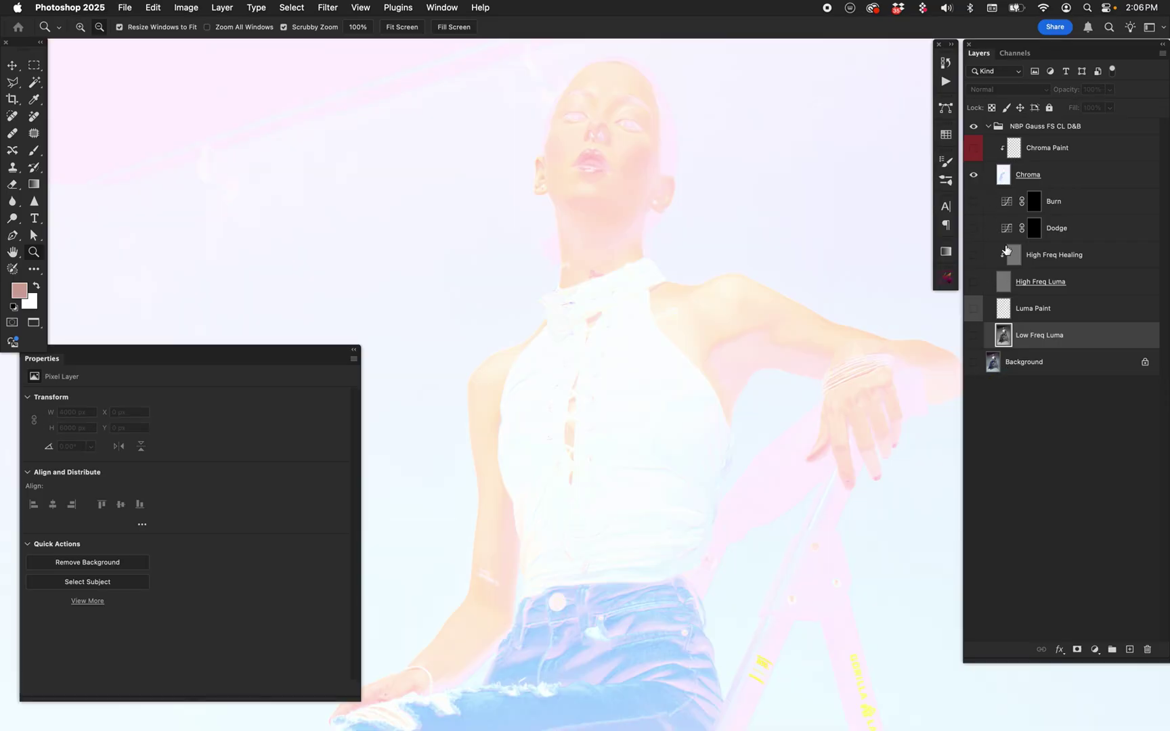
{"action": "left_click", "coordinate": [973, 175], "text": "alt"}
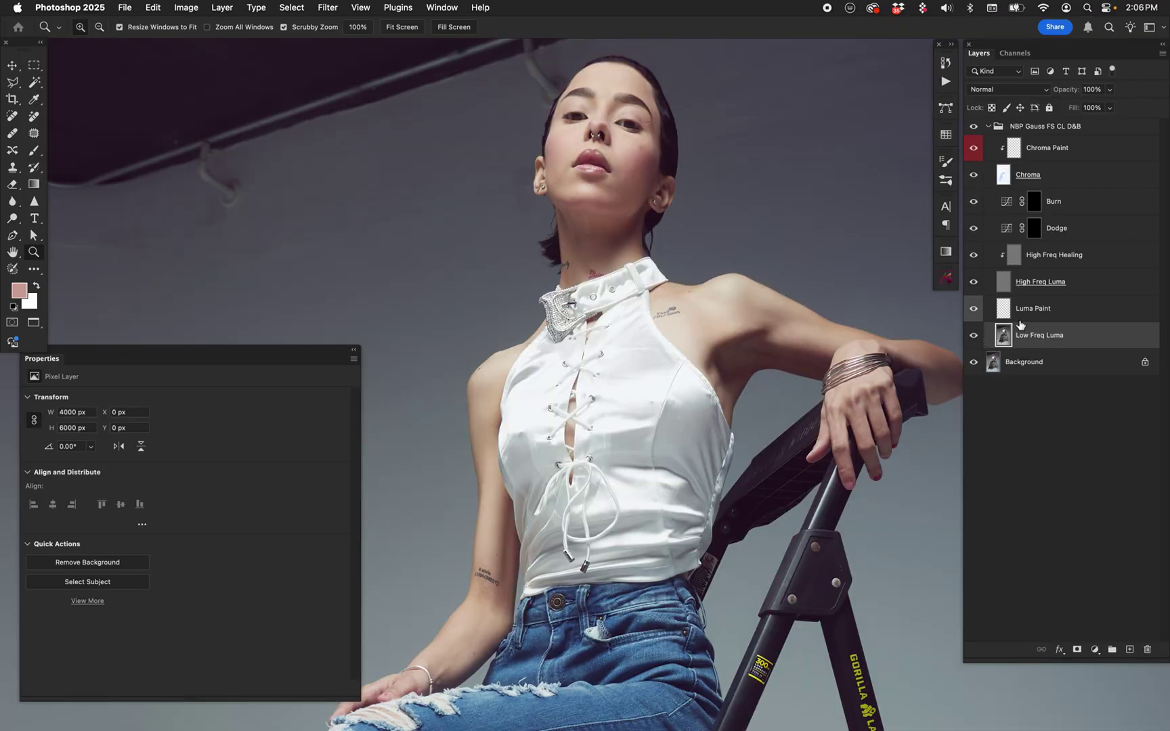
Recheck Low Freq Luma alone, then target the Burn mask with default black and white colours
{"action": "left_click", "coordinate": [1087, 258]}
{"action": "left_click", "coordinate": [1073, 338], "text": "shift"}
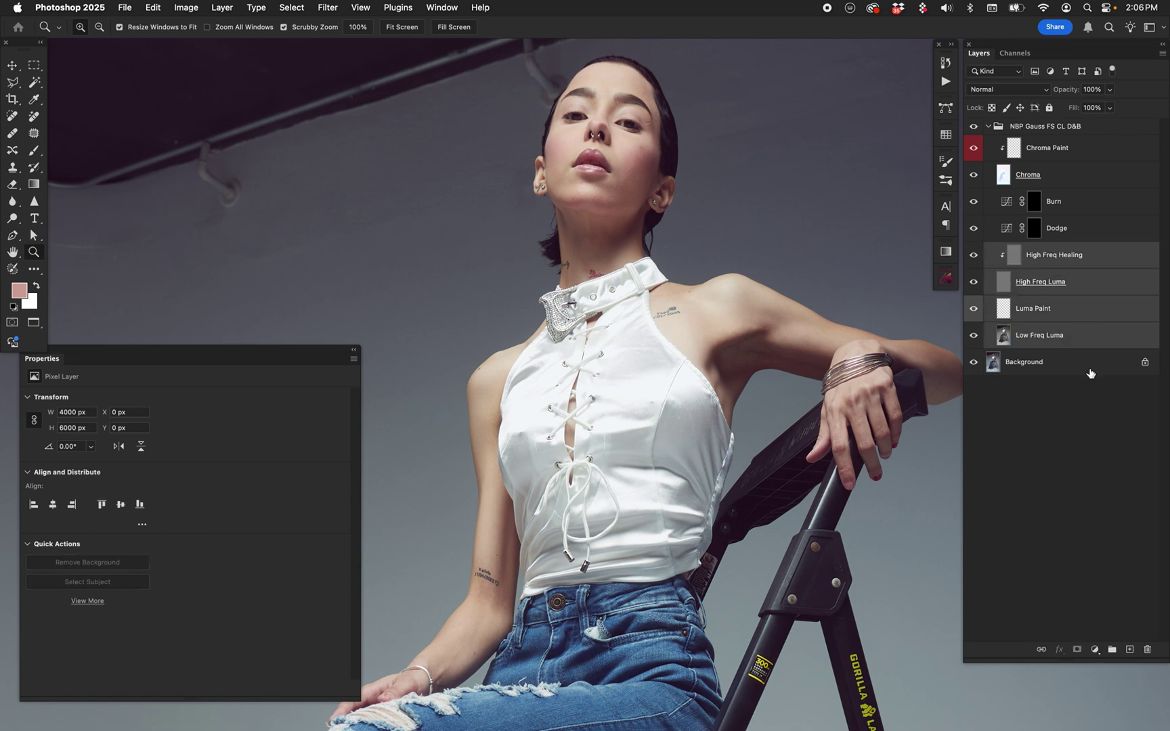
{"action": "left_click", "coordinate": [974, 335], "text": "alt"}
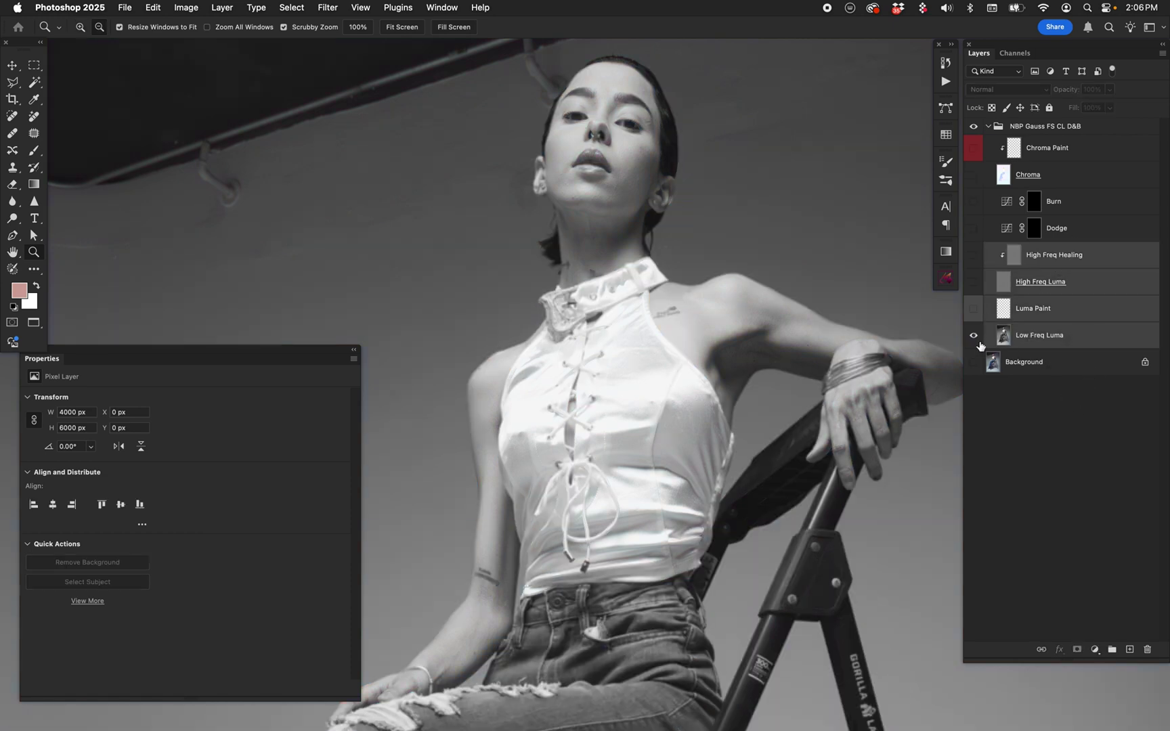
{"action": "left_click", "coordinate": [974, 335], "text": "alt"}
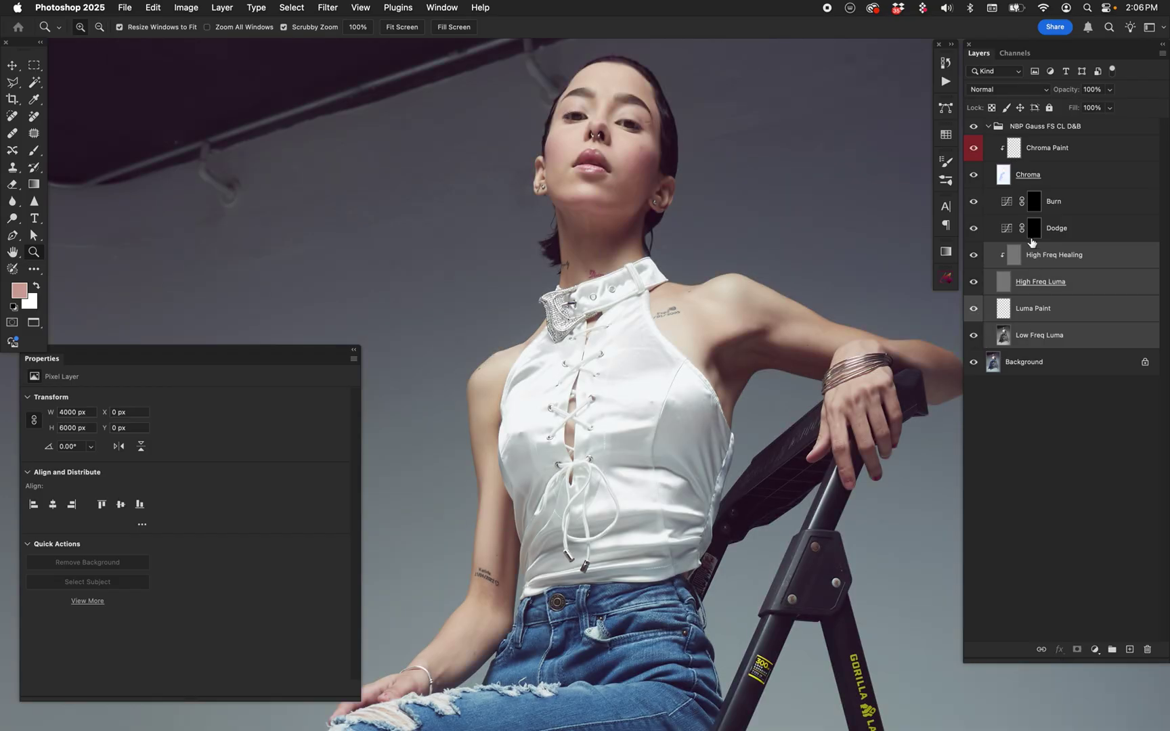
{"action": "left_click", "coordinate": [1034, 201]}
{"action": "key", "text": "d"}
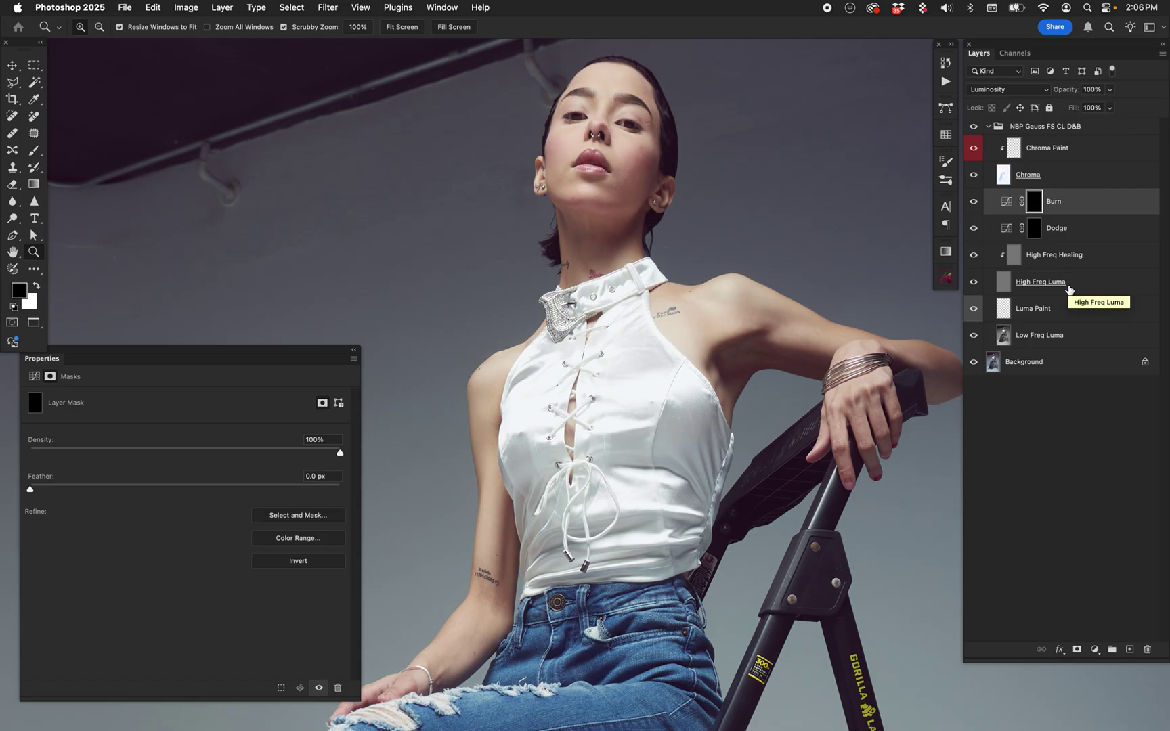
Add a Brightness/Contrast adjustment layer and raise its Contrast to 37
{"action": "left_click", "coordinate": [1094, 649]}
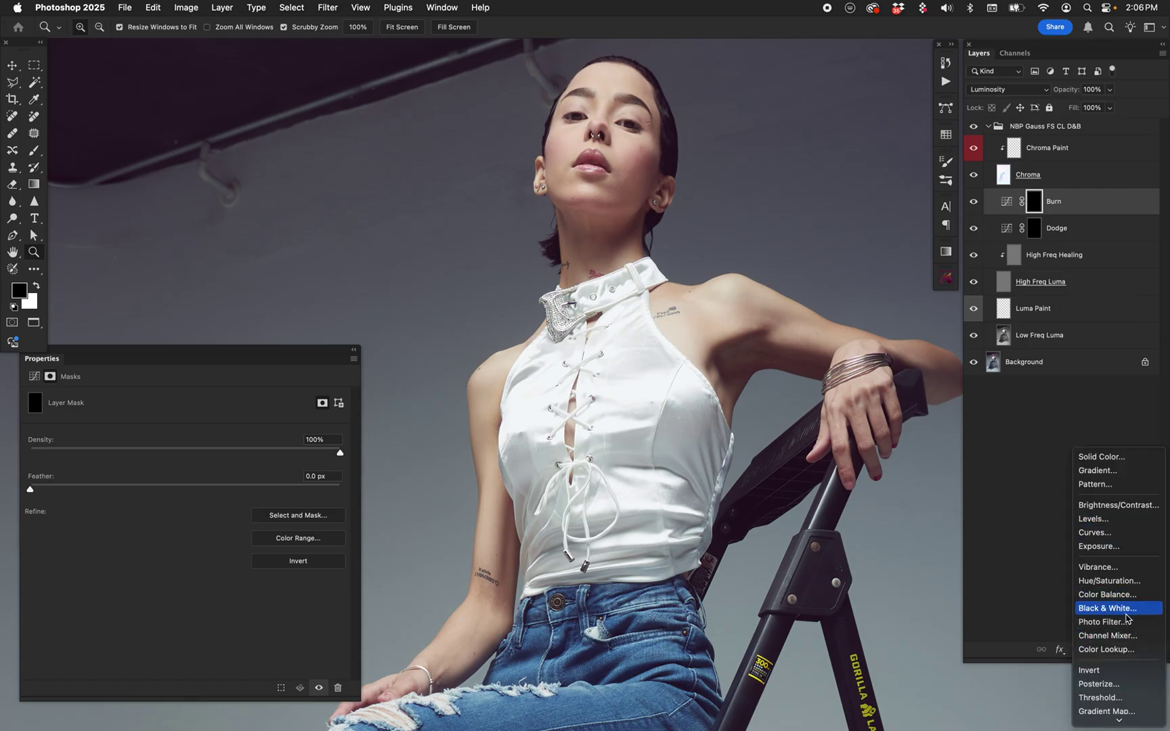
{"action": "left_click", "coordinate": [1116, 505]}
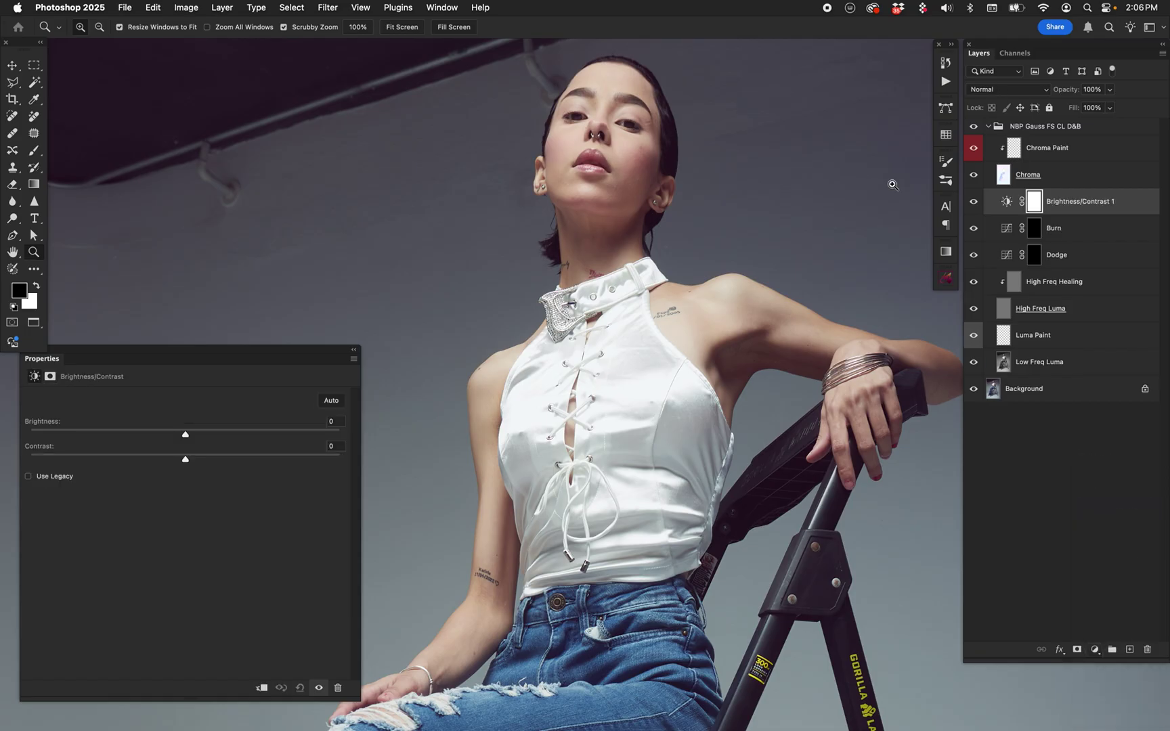
{"action": "left_click_drag", "start_coordinate": [200, 462], "coordinate": [218, 459]}
Invert the adjustment's mask to black and paint white in one spot with a 200-pixel brush
{"action": "left_click", "coordinate": [1036, 203]}
{"action": "key", "text": "super+i"}
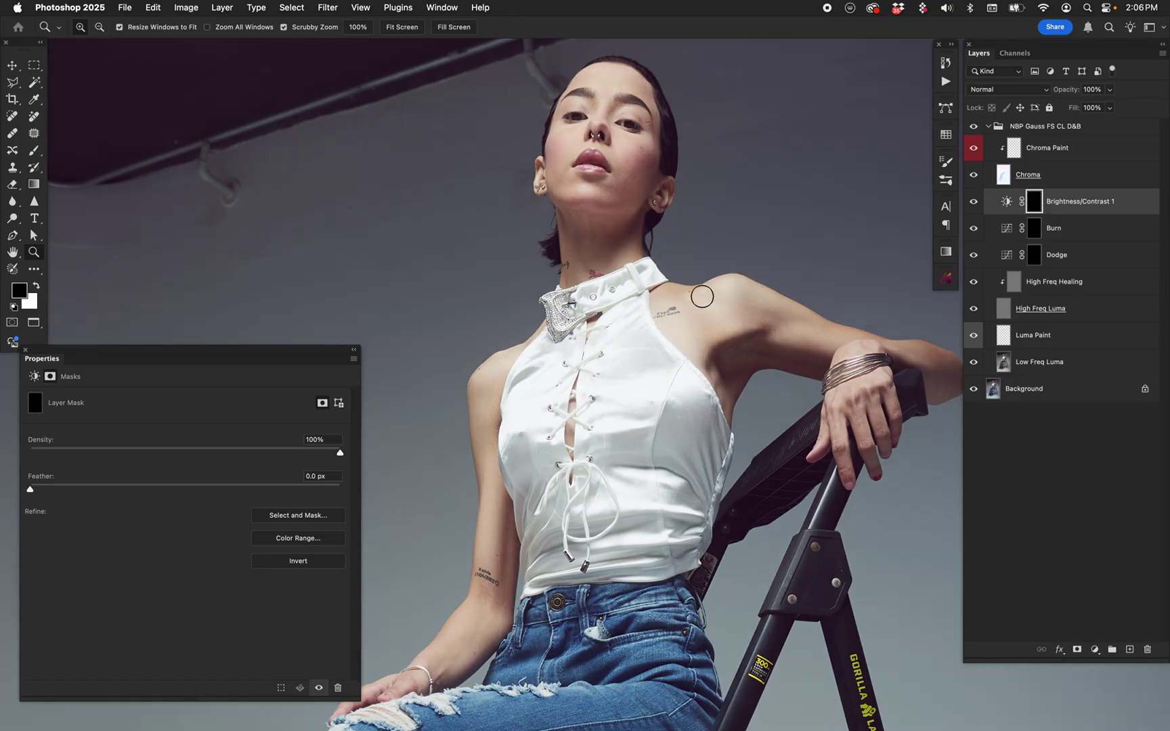
{"action": "key", "text": "b"}
{"action": "key", "text": "x"}
{"action": "key", "text": "bracketright"}
{"action": "key", "text": "bracketright"}
{"action": "key", "text": "bracketright"}
{"action": "key", "text": "bracketright"}
{"action": "key", "text": "bracketright"}
{"action": "left_click", "coordinate": [688, 490]}
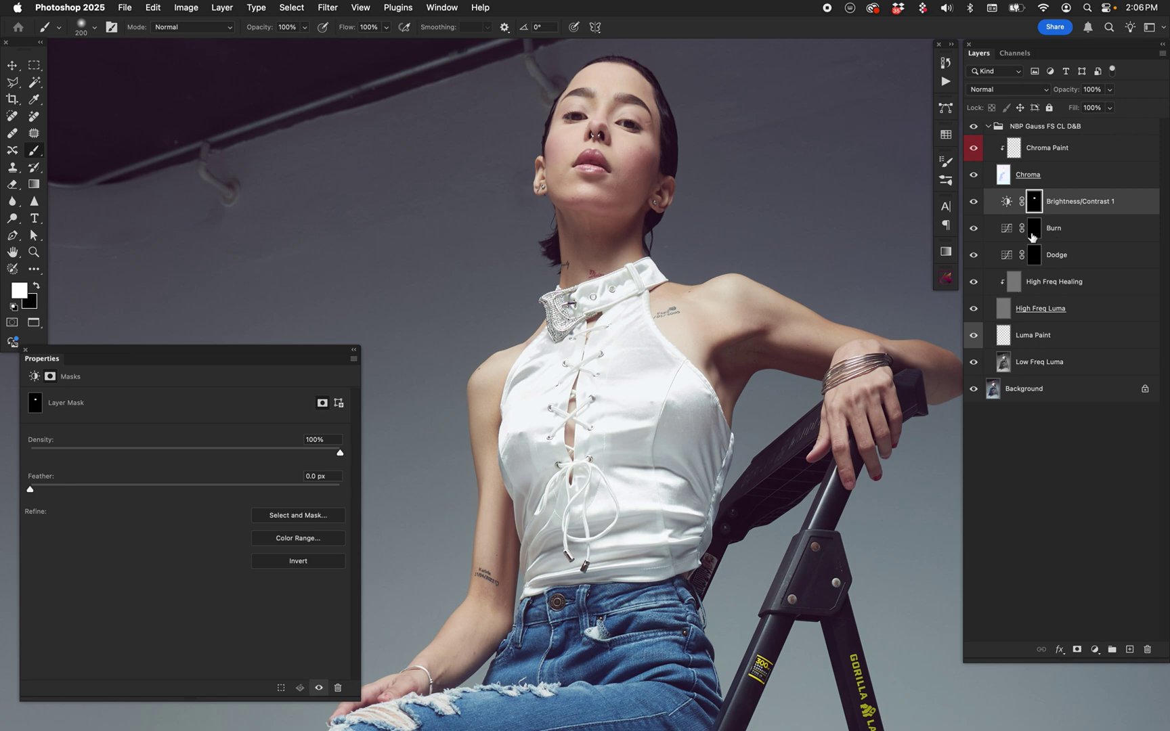
Compare results by toggling Chroma and Brightness/Contrast 1, keeping the Normal blend mode
{"action": "left_click", "coordinate": [974, 174]}
{"action": "left_click", "coordinate": [974, 175]}
{"action": "left_click", "coordinate": [973, 201]}
{"action": "left_click", "coordinate": [974, 201]}
{"action": "left_click", "coordinate": [1026, 95]}
{"action": "left_click", "coordinate": [1026, 95]}
{"action": "left_click", "coordinate": [1006, 203]}
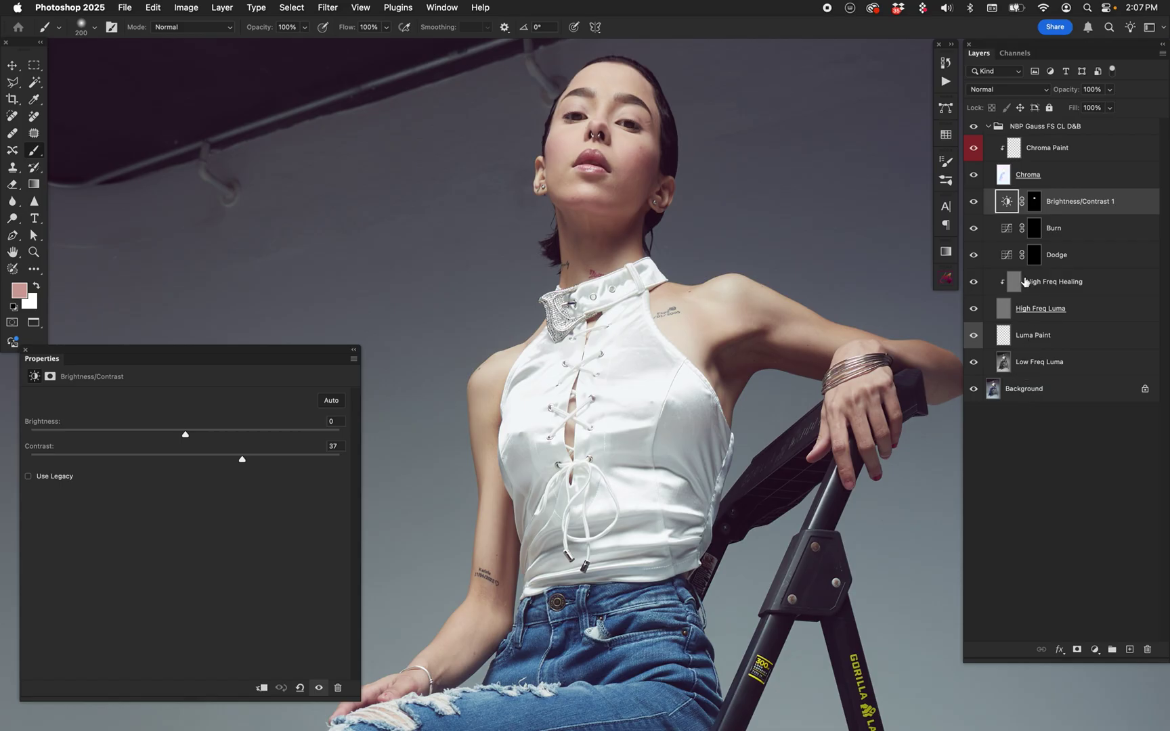
{"action": "left_click", "coordinate": [974, 176]}
{"action": "left_click", "coordinate": [975, 176]}
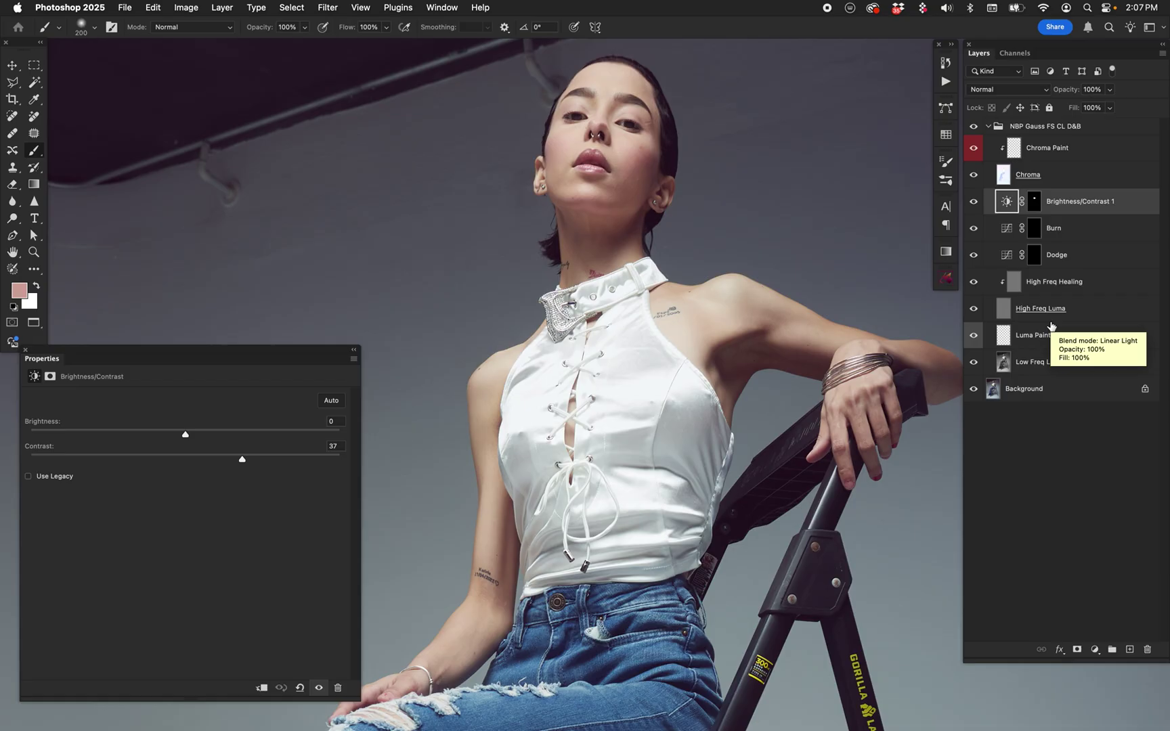
Fit the image on screen, select the NBP Gauss FS CL D&B group, and reset default colours
{"action": "key", "text": "super+0"}
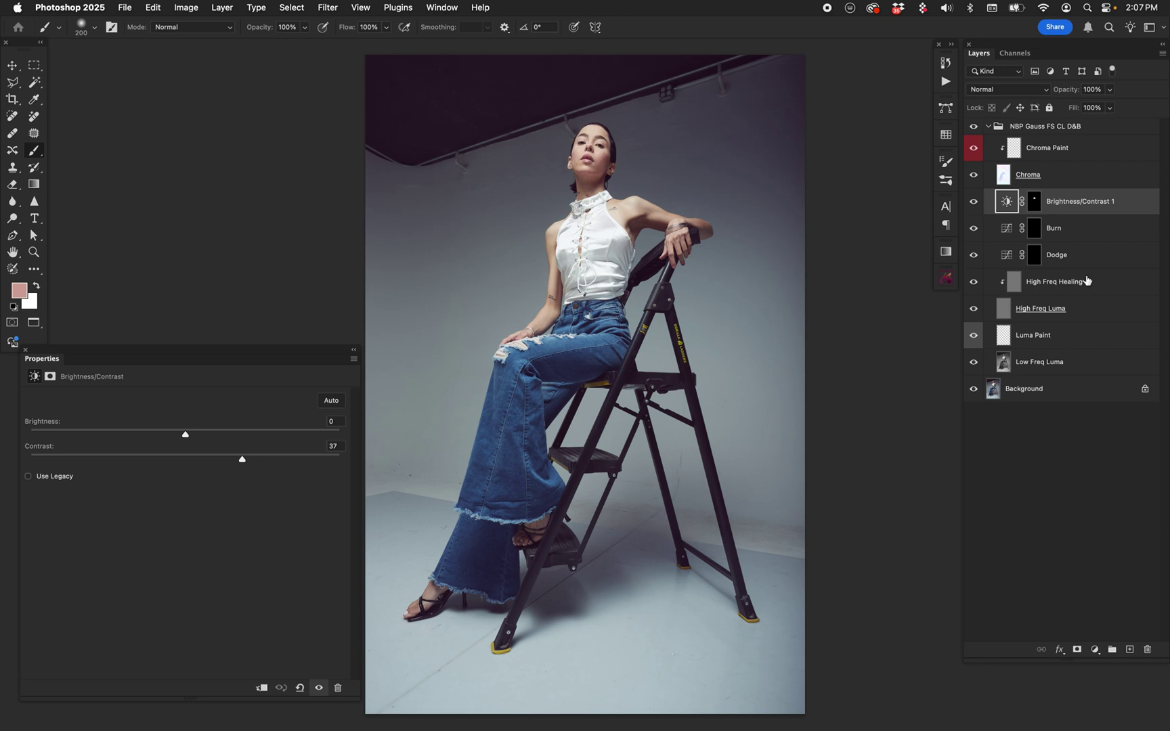
{"action": "left_click", "coordinate": [1057, 126]}
{"action": "left_click", "coordinate": [14, 309]}
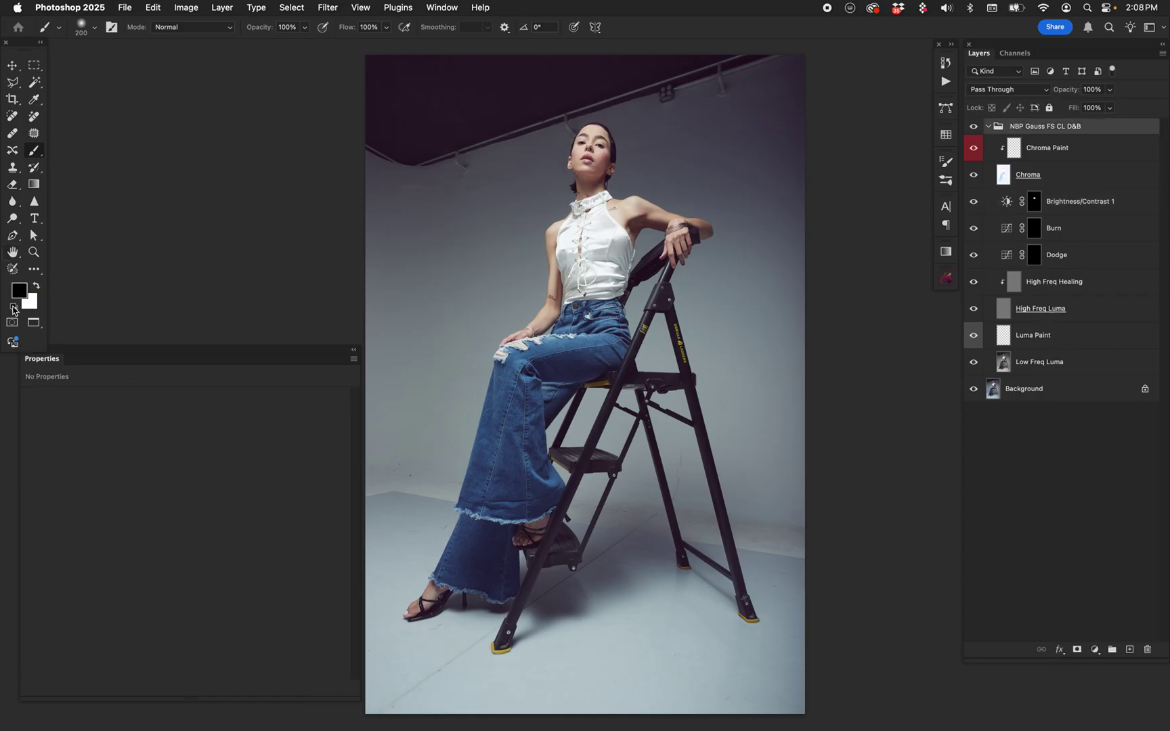